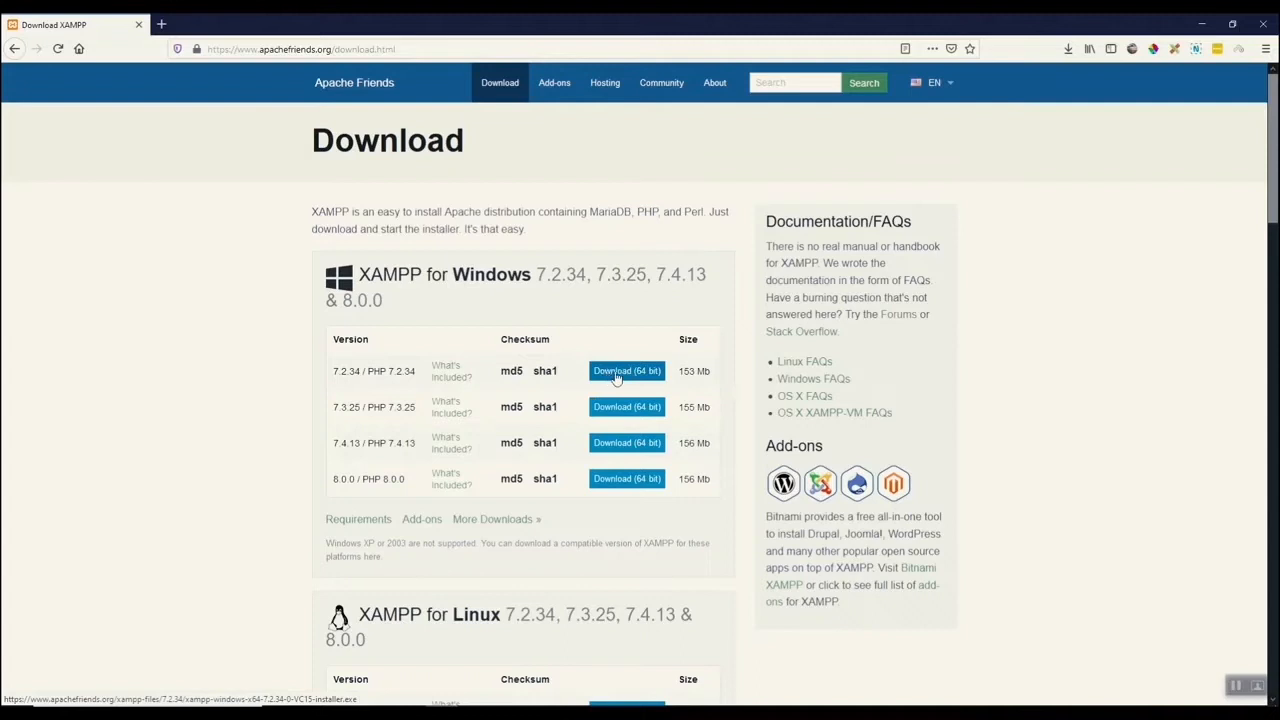
Try to download the XAMPP 7.2.34 Windows installer and dismiss the save dialog.
click(617, 375)
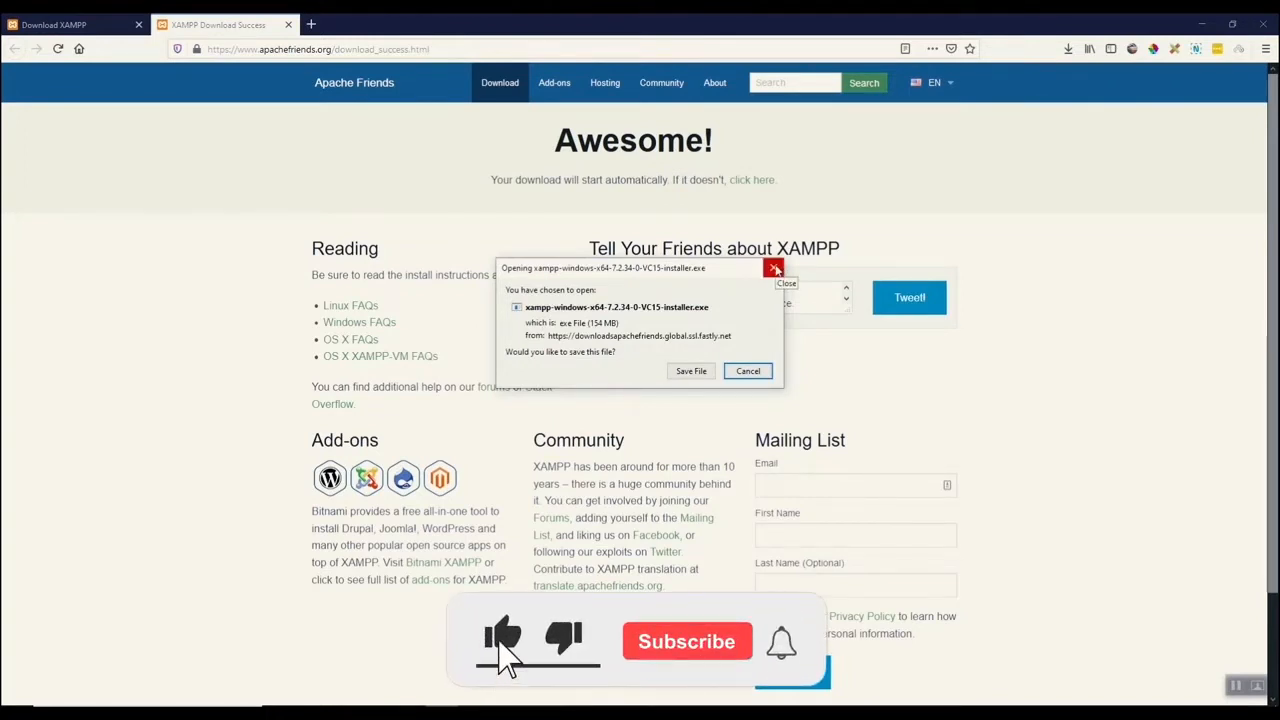
click(775, 270)
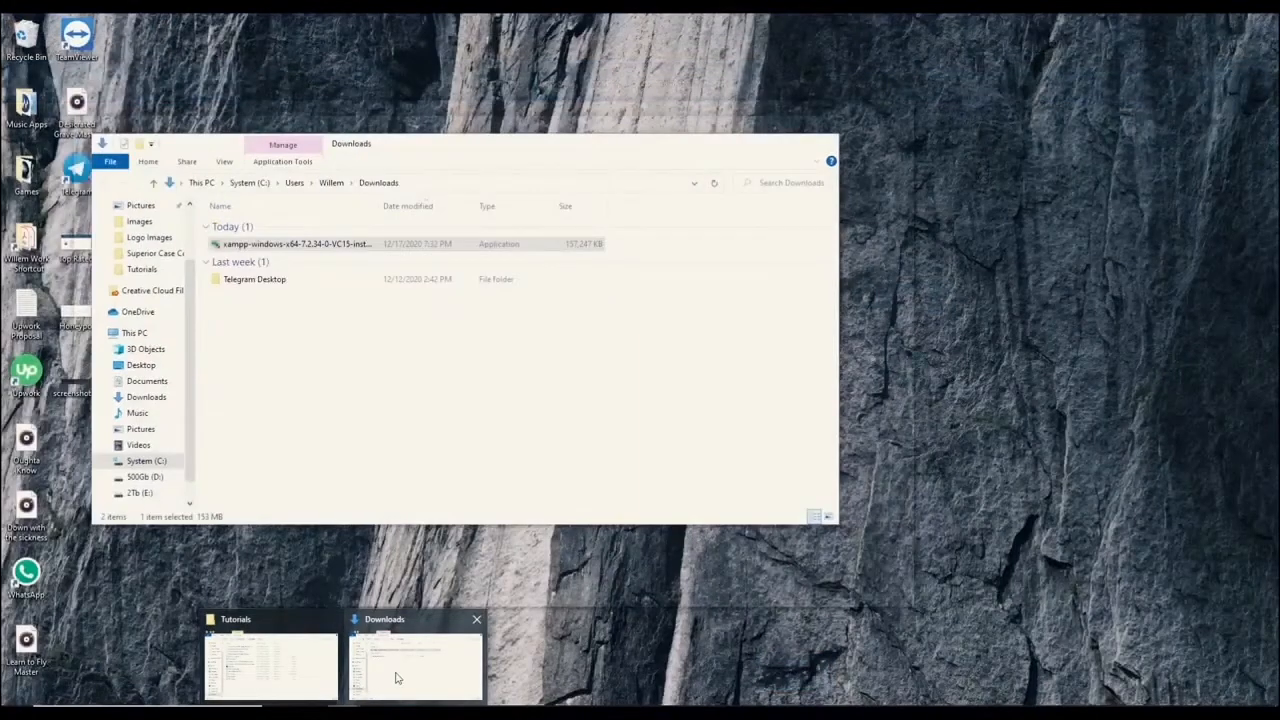
Browse in File Explorer to the htdocs folder inside the Xampp folder on drive 2Tb (E:).
click(396, 678)
scroll(140, 460, down, 2)
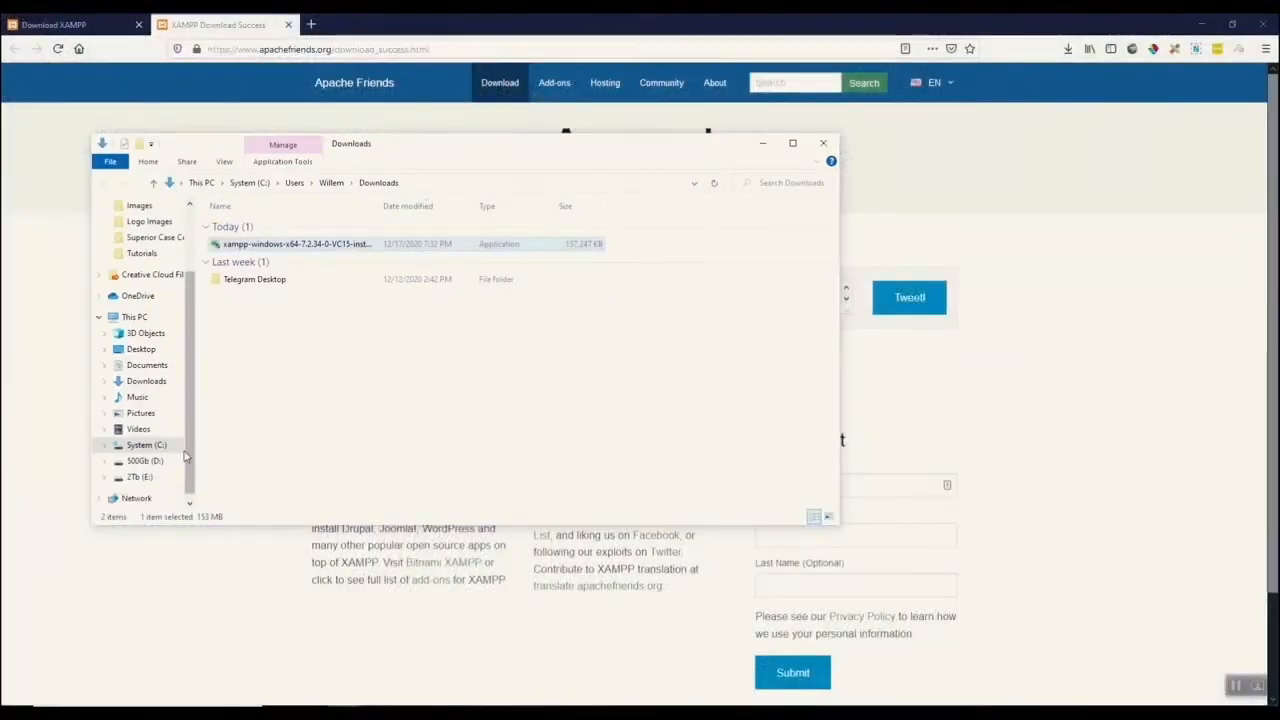
click(135, 461)
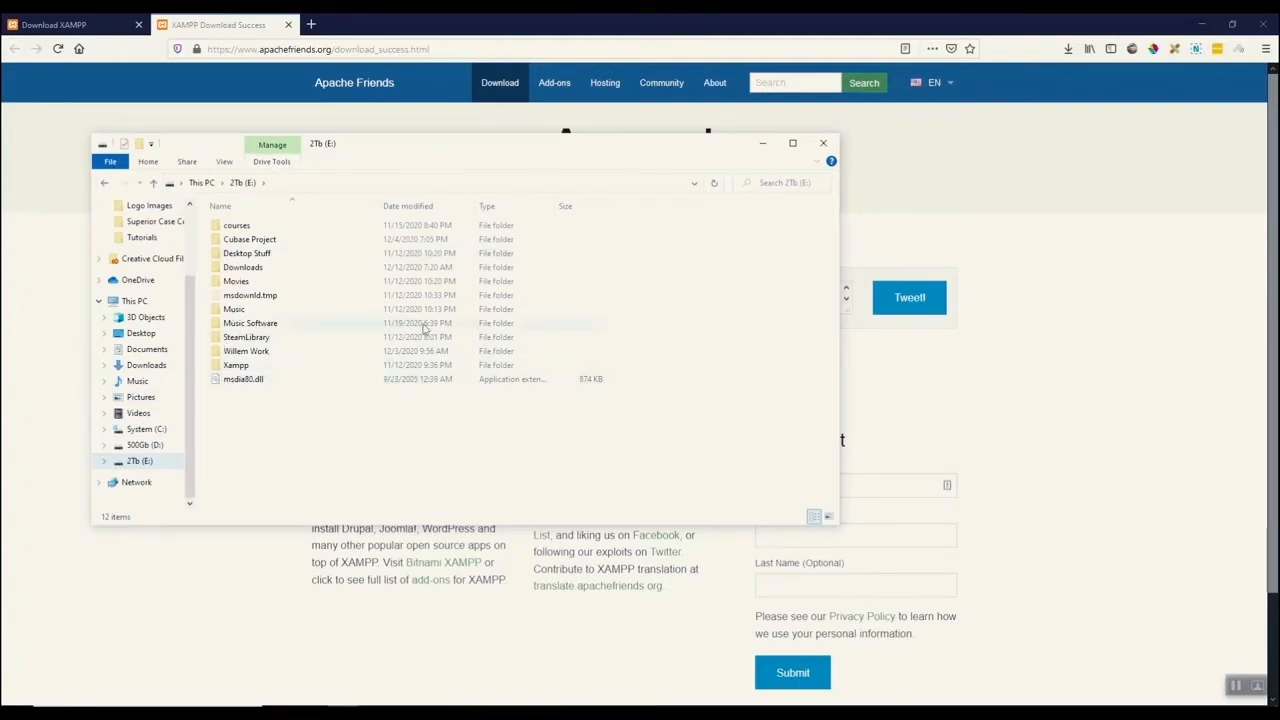
double_click(221, 368)
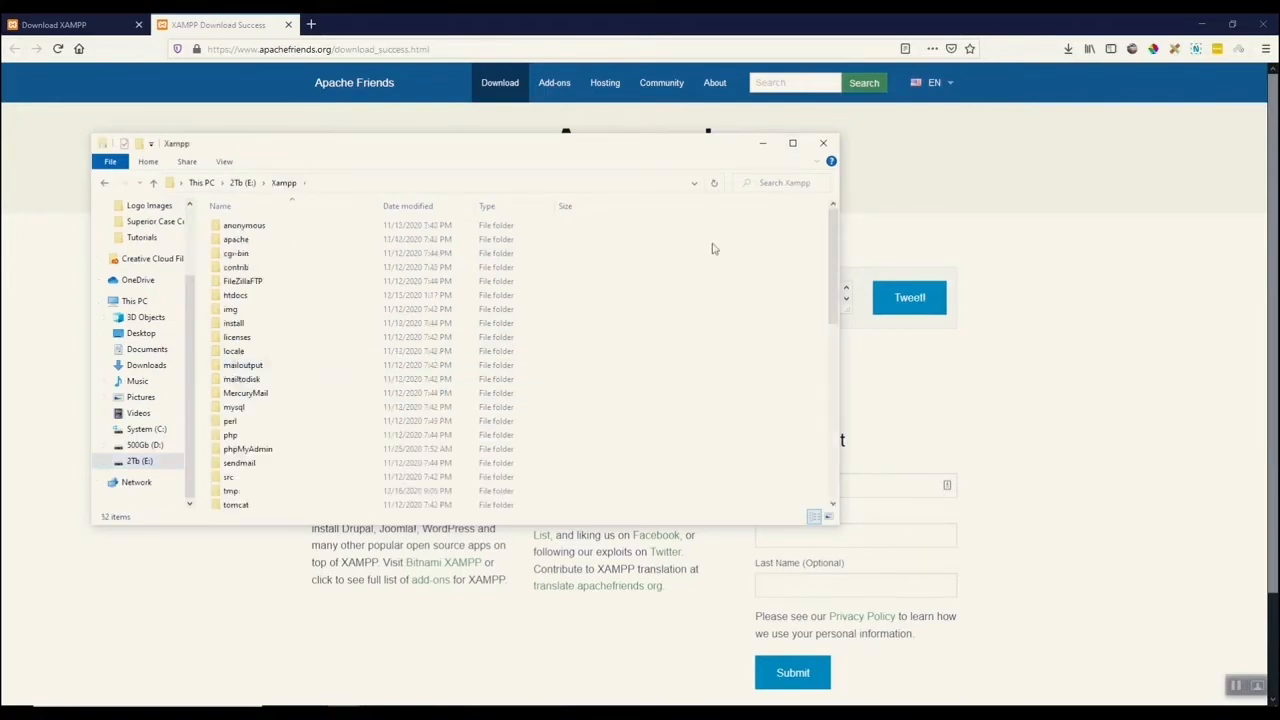
double_click(235, 297)
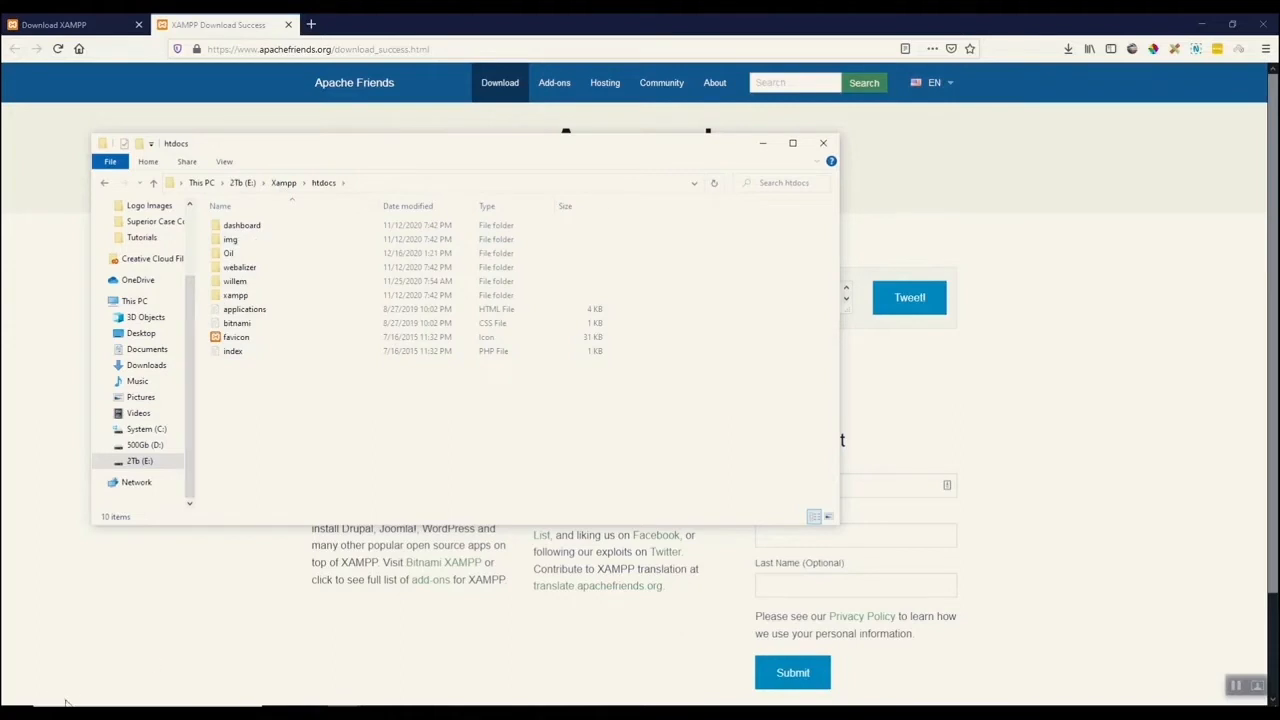
Launch the XAMPP Control Panel through the Start menu search for xamp.
click(16, 700)
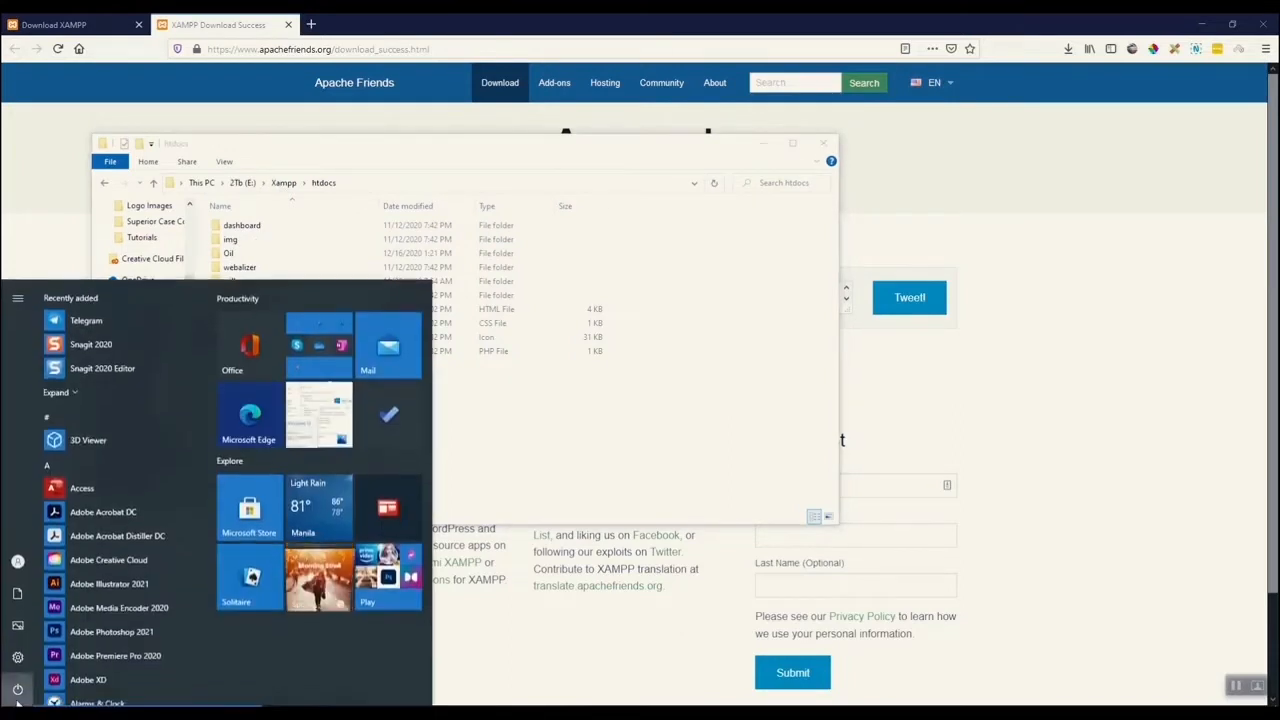
text(xamp)
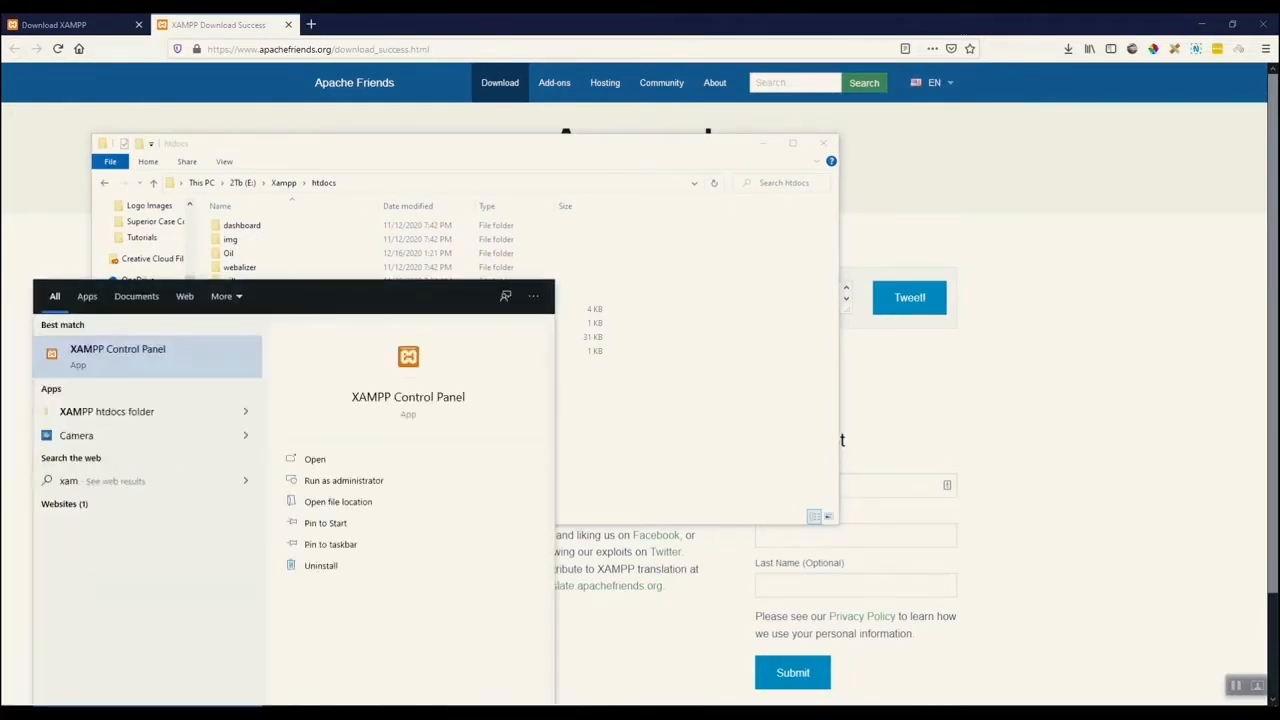
click(429, 401)
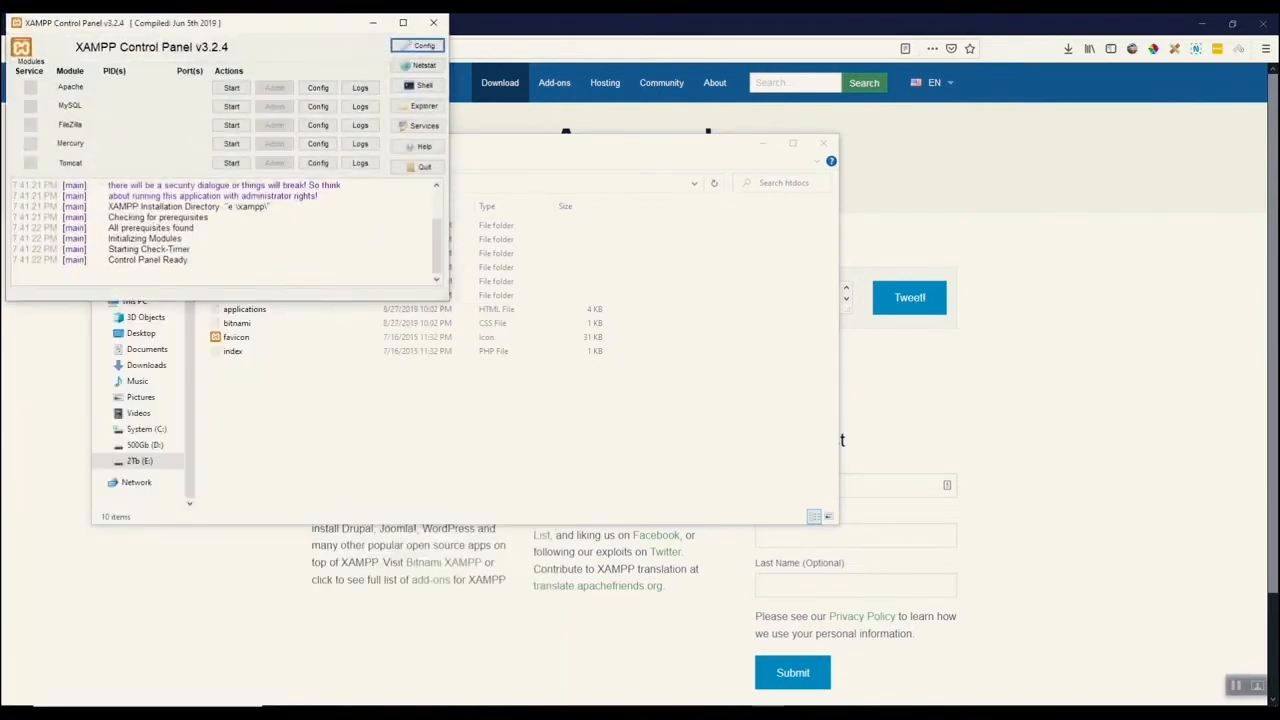
drag(237, 29, 728, 211)
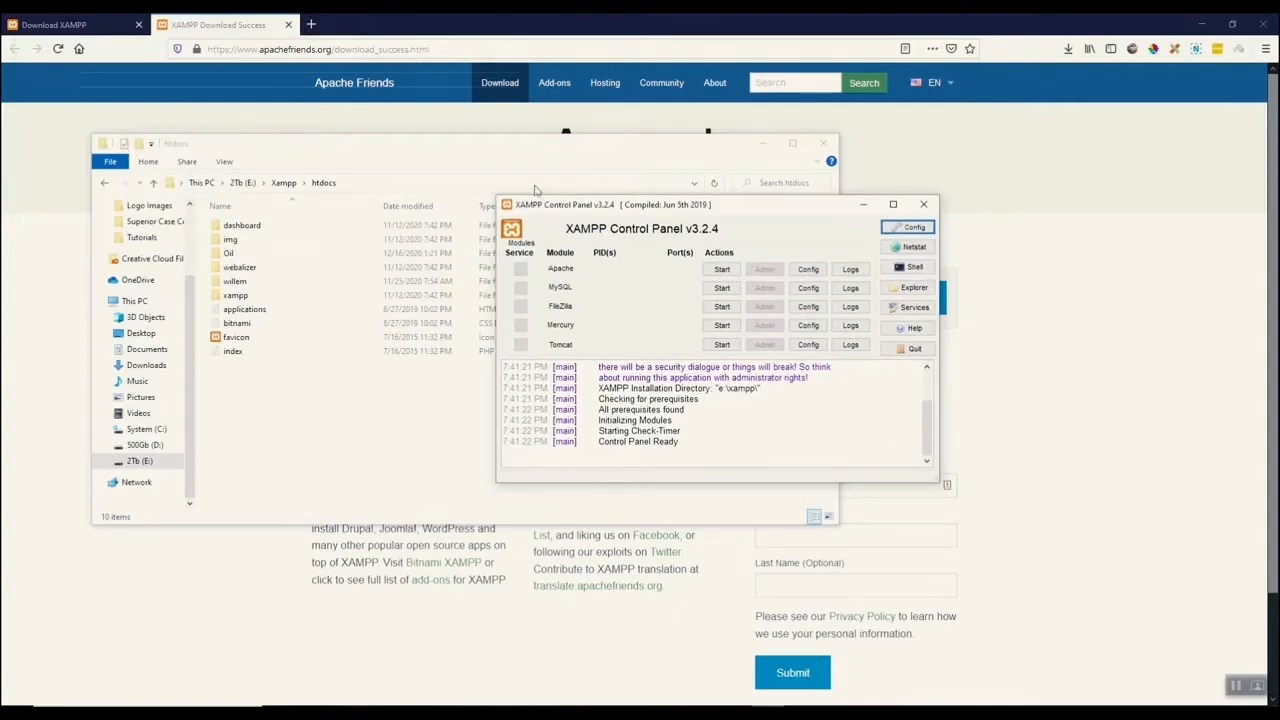
Open localhost/ in a new browser tab.
click(311, 25)
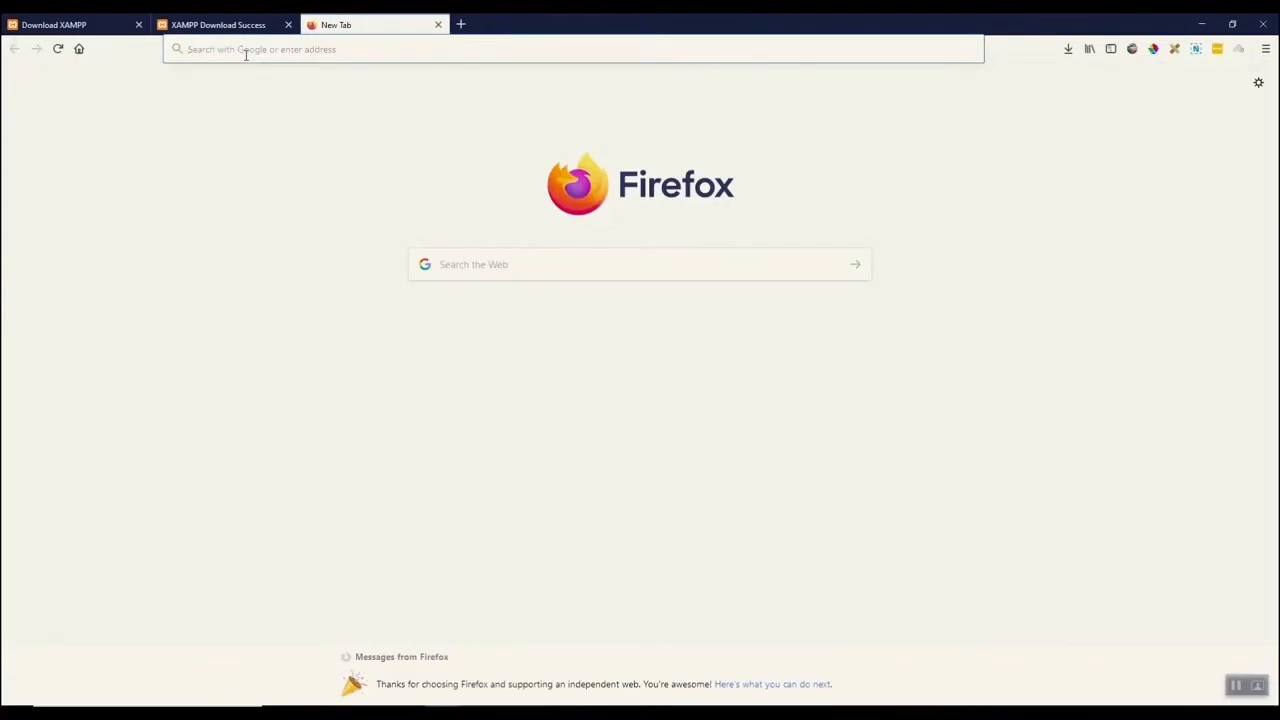
text(lo)
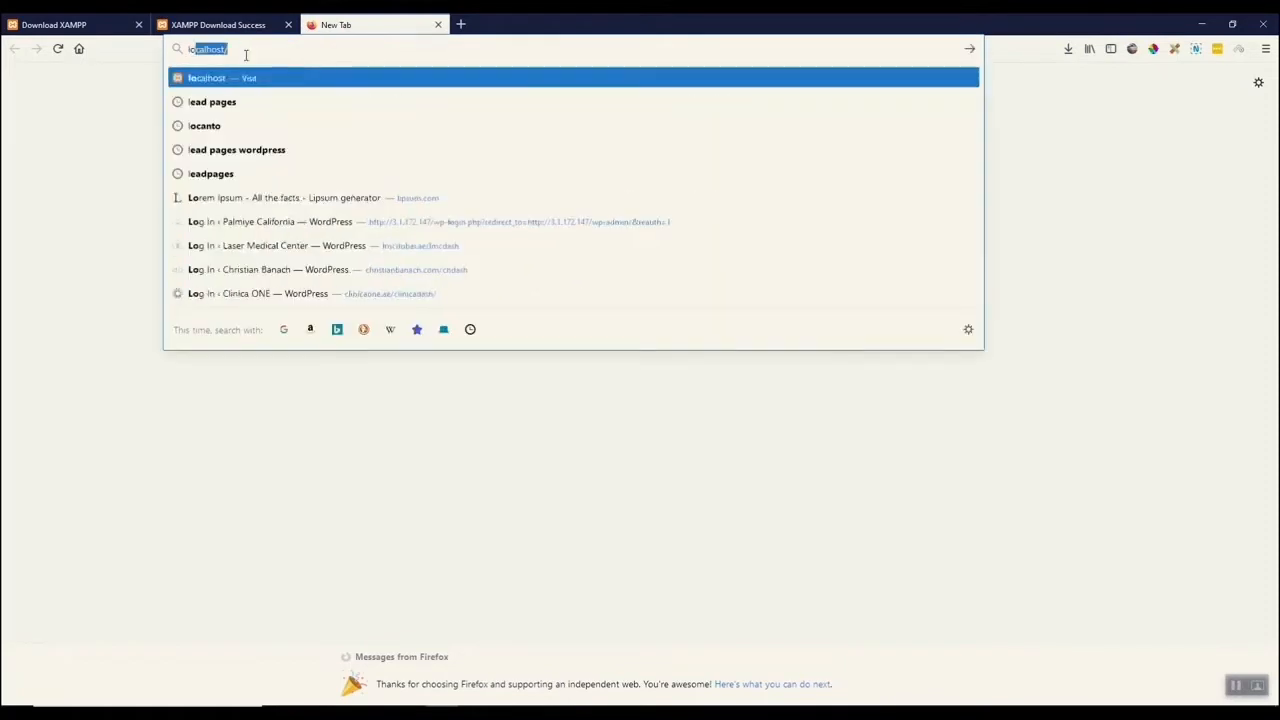
text(calhost)
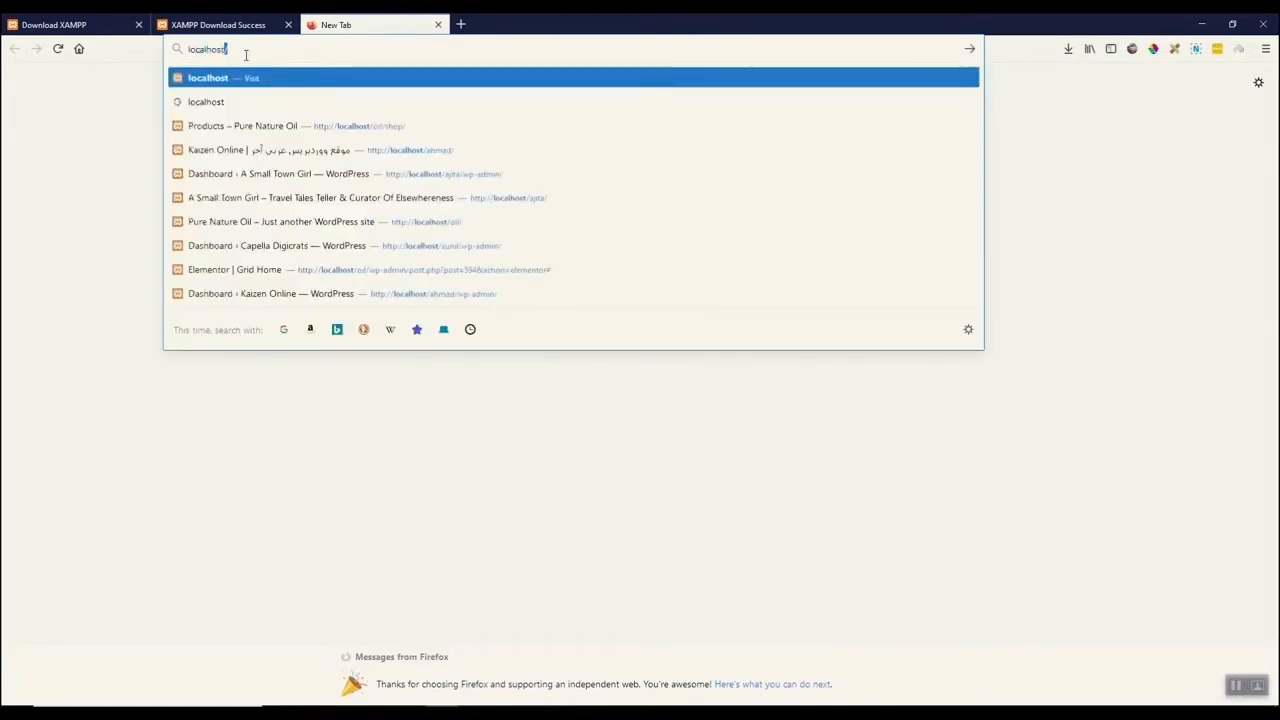
text(/)
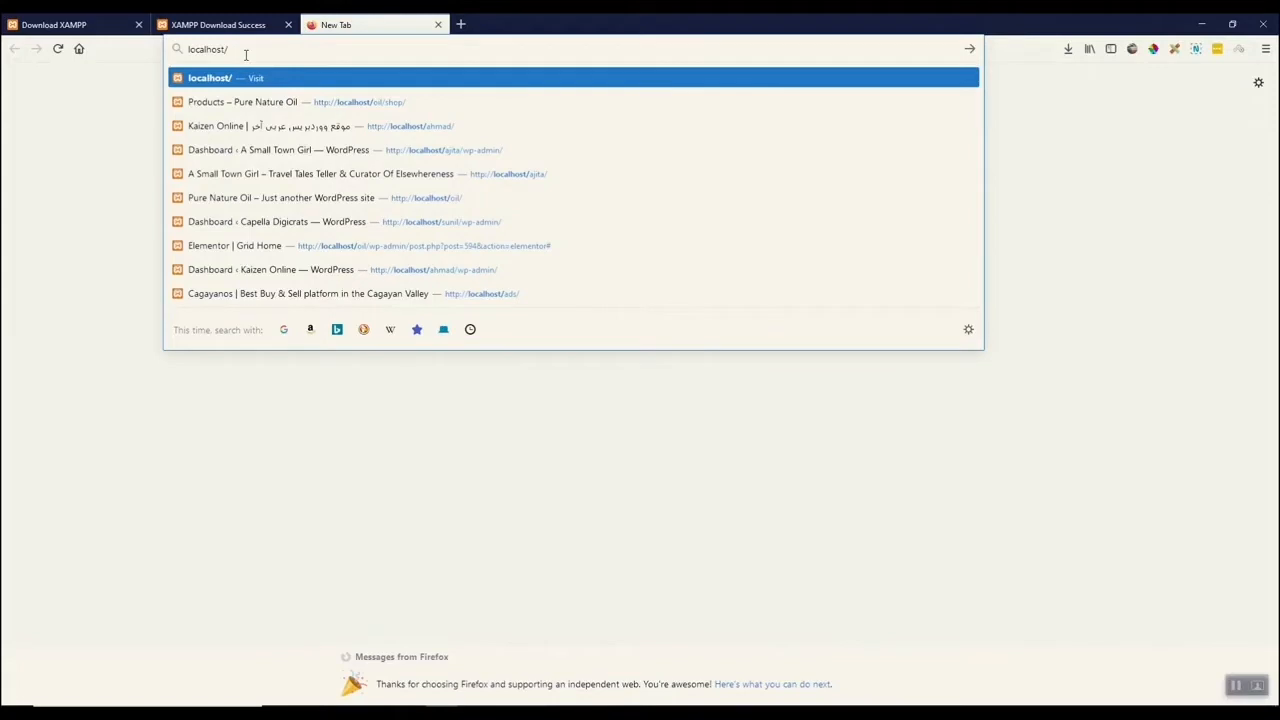
key(Return)
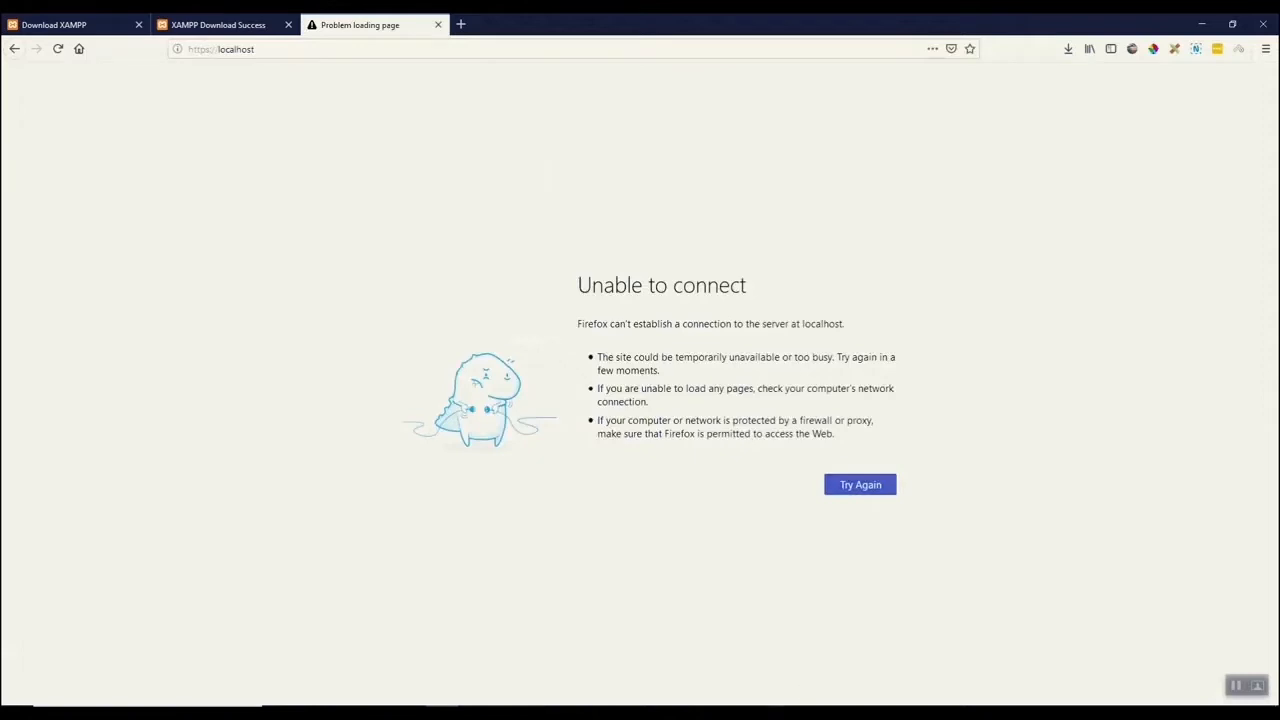
Start the Apache and MySQL modules in the XAMPP Control Panel.
click(768, 713)
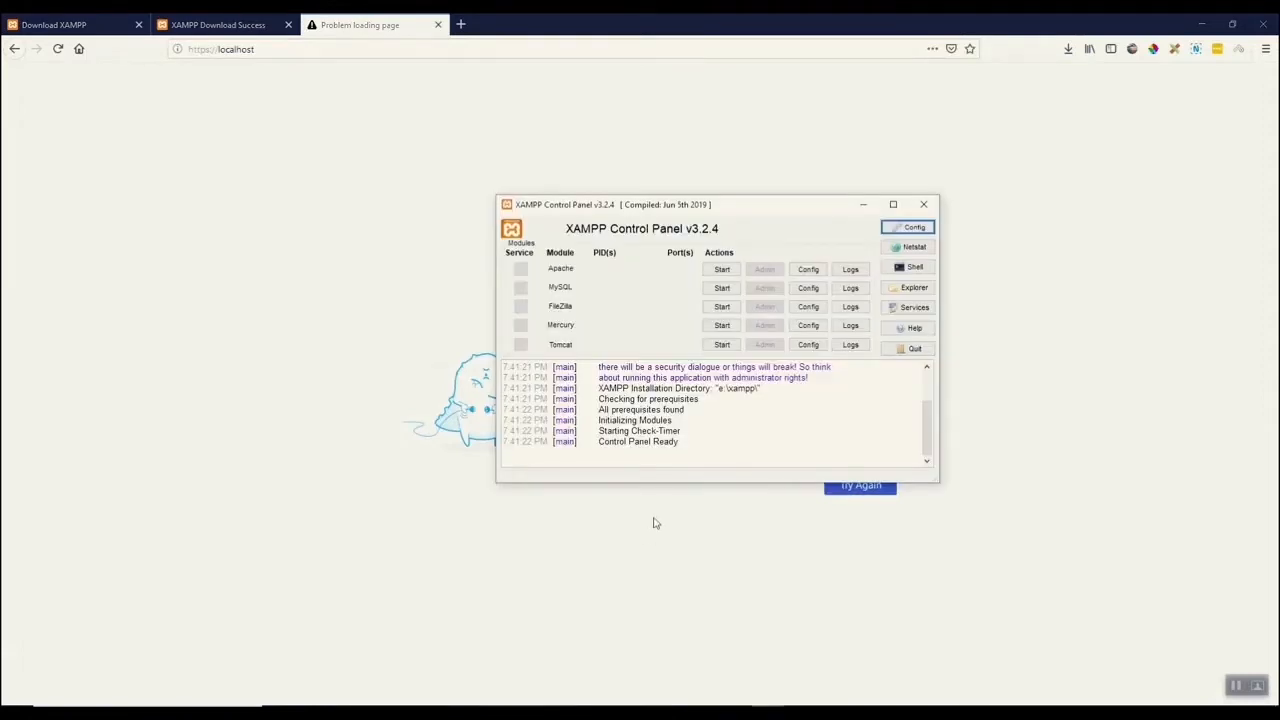
drag(755, 218, 668, 176)
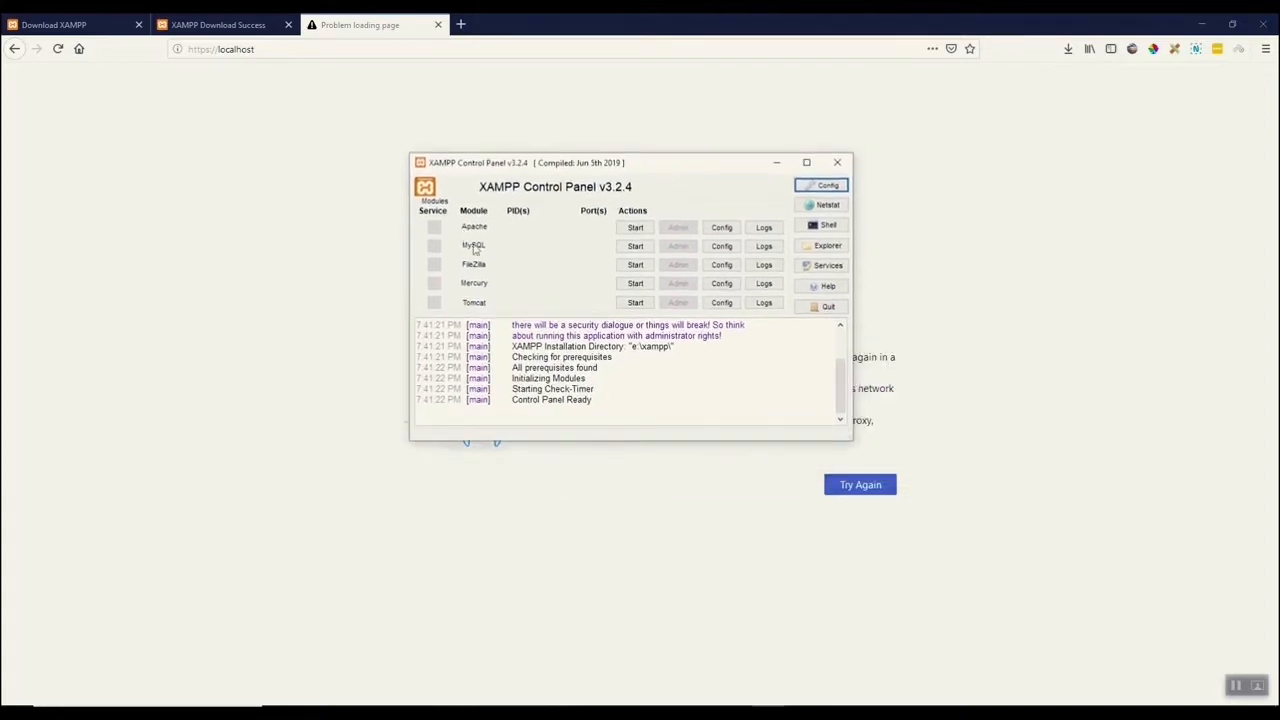
click(636, 228)
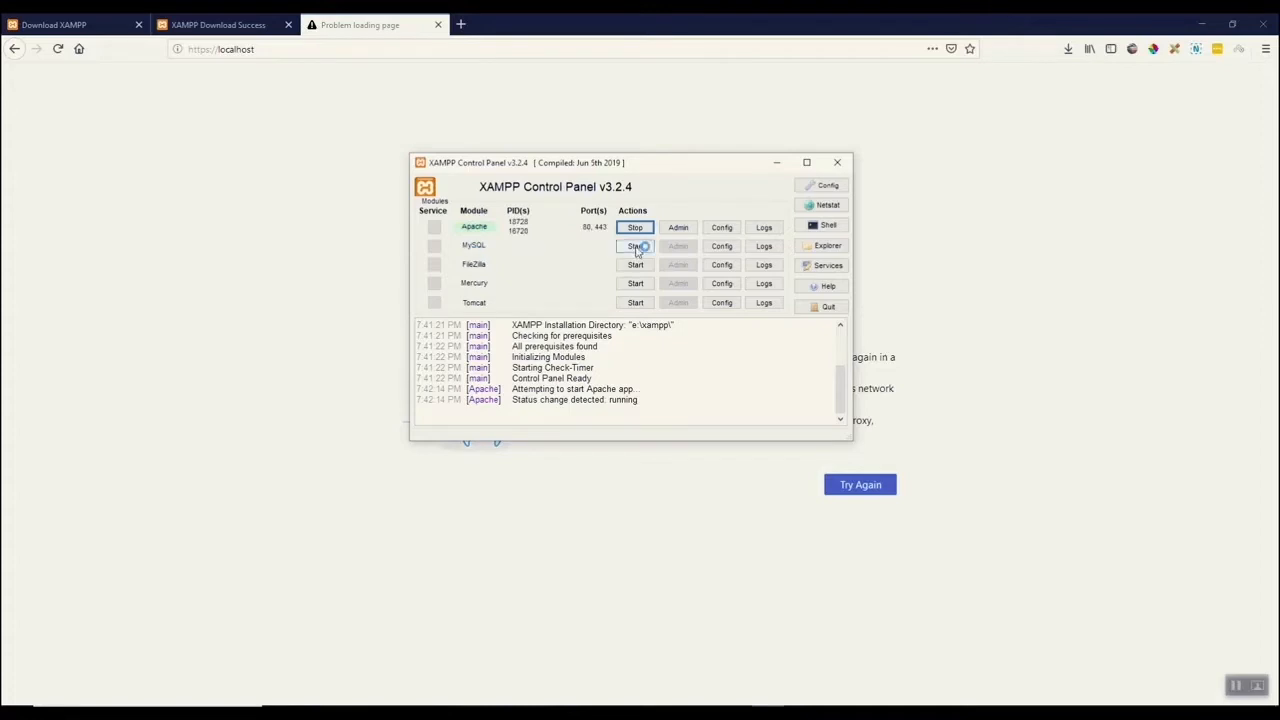
click(636, 247)
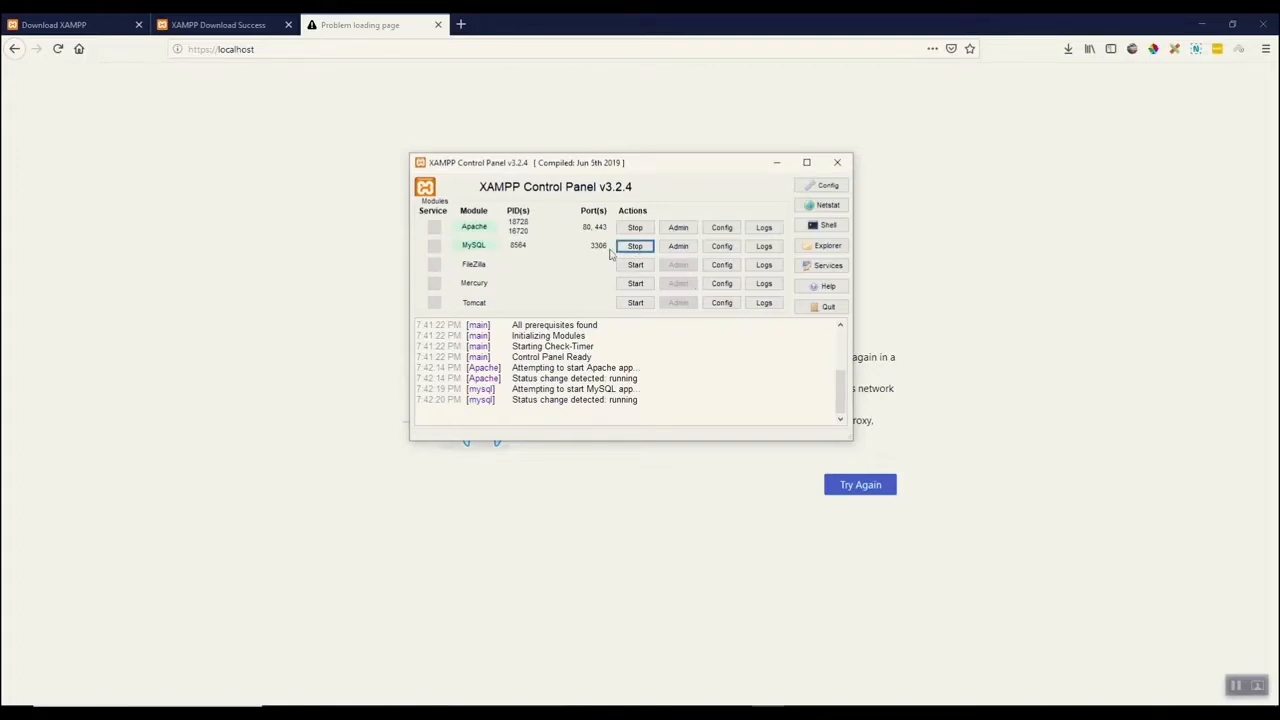
Reload localhost in the browser and check the XAMPP dashboard against the running control panel.
click(271, 251)
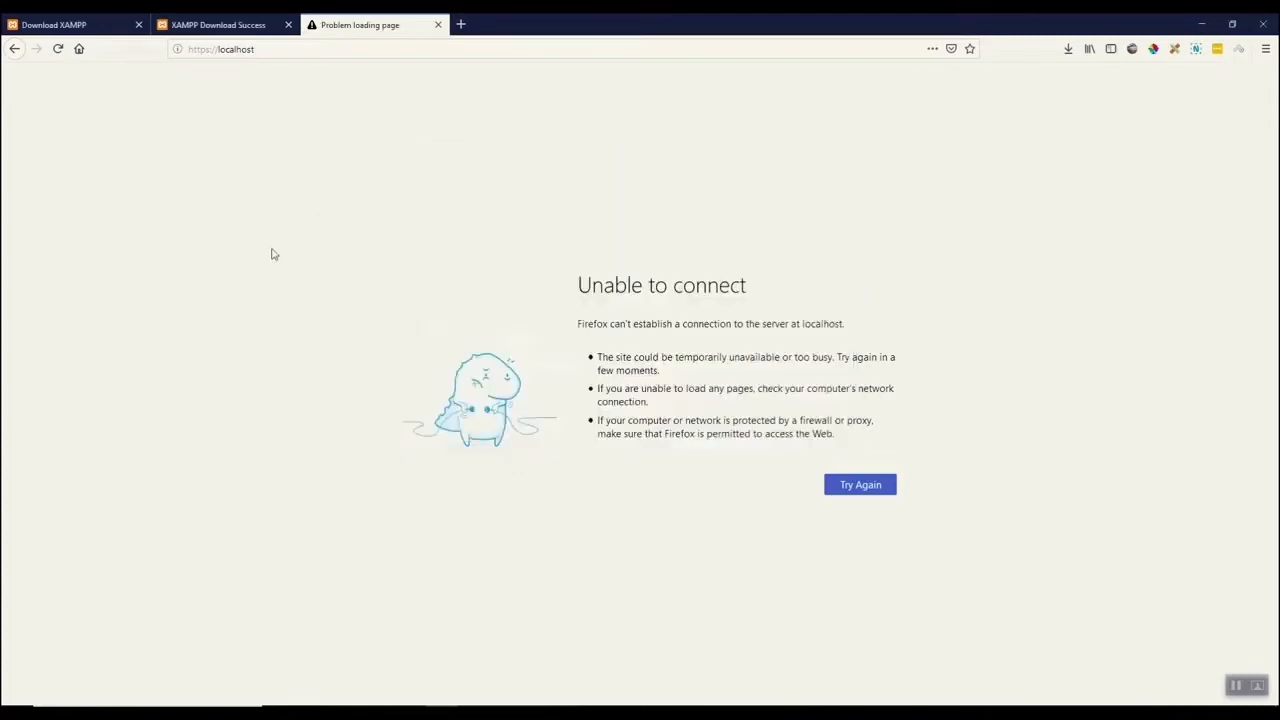
click(277, 49)
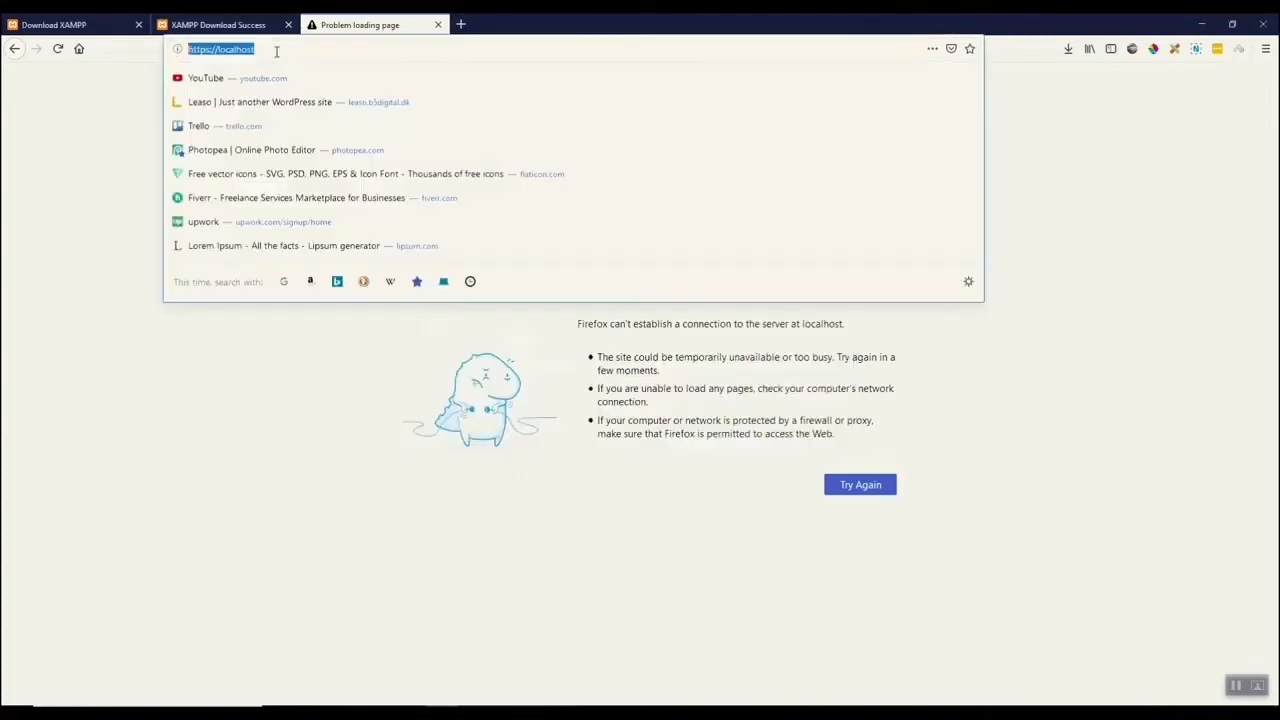
key(Return)
scroll(800, 247, down, 3)
scroll(940, 275, up, 3)
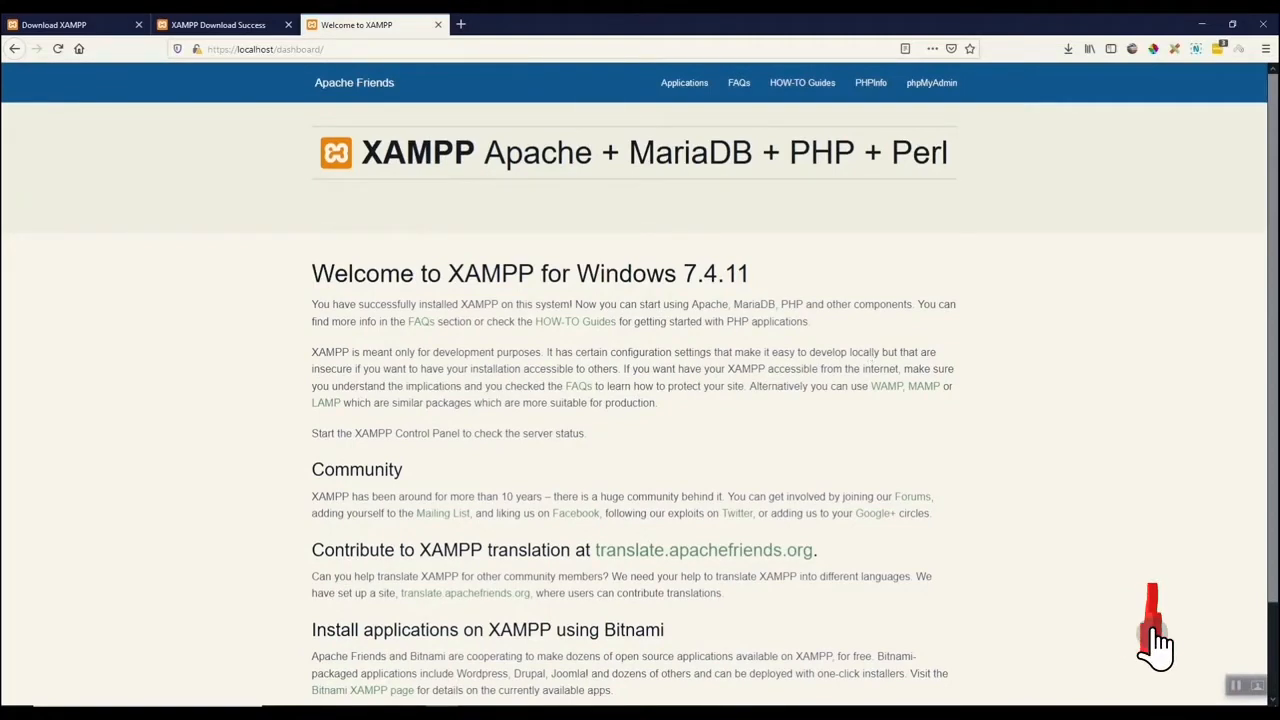
click(765, 713)
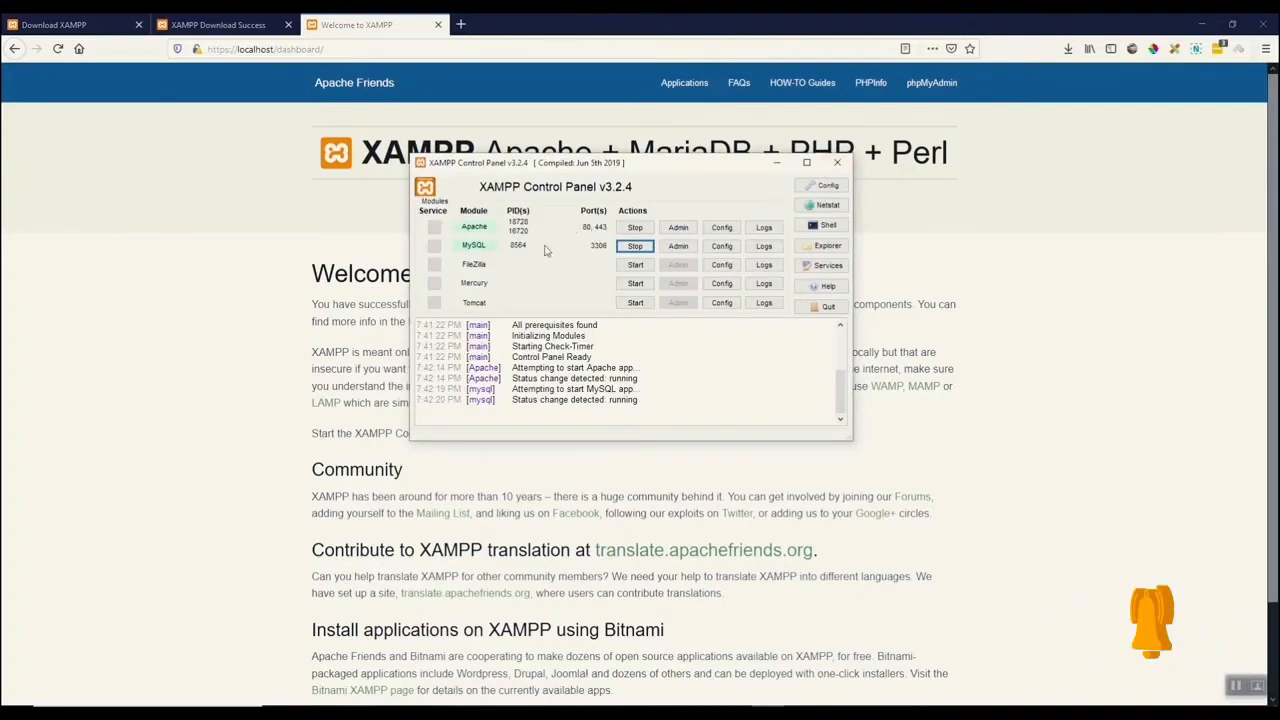
click(1049, 286)
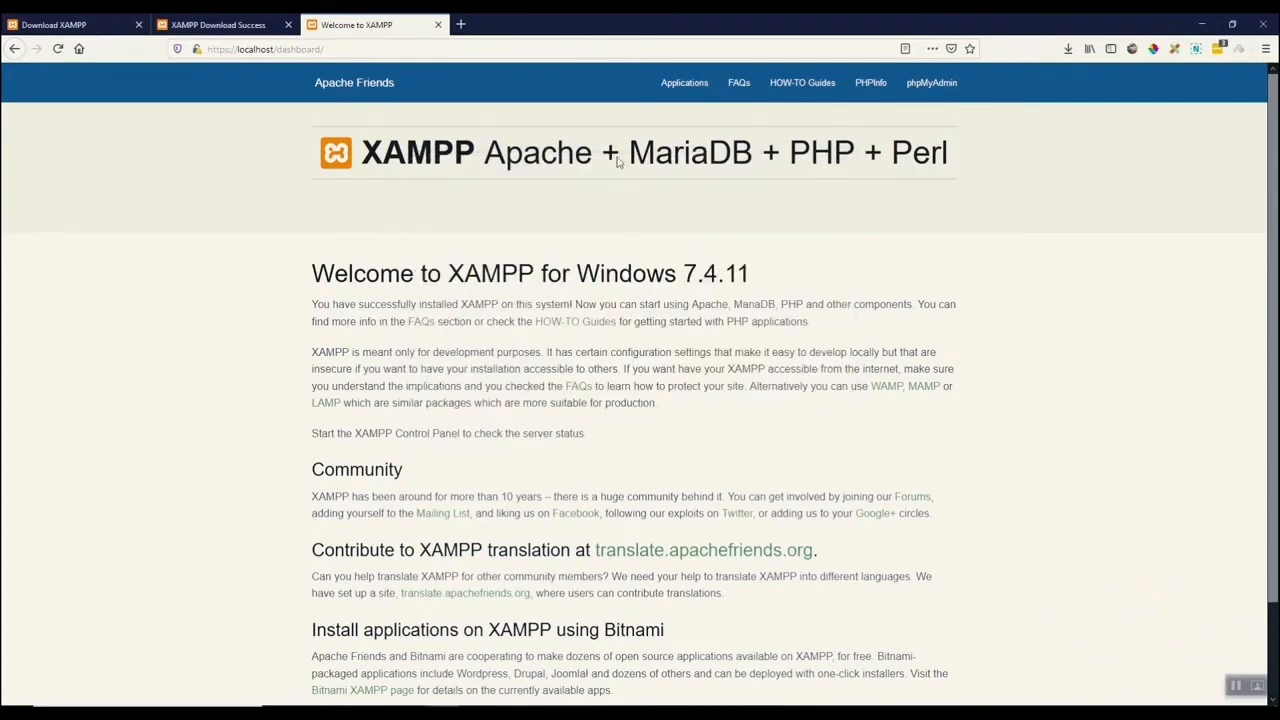
Open wordpress.org in a new browser tab.
click(461, 24)
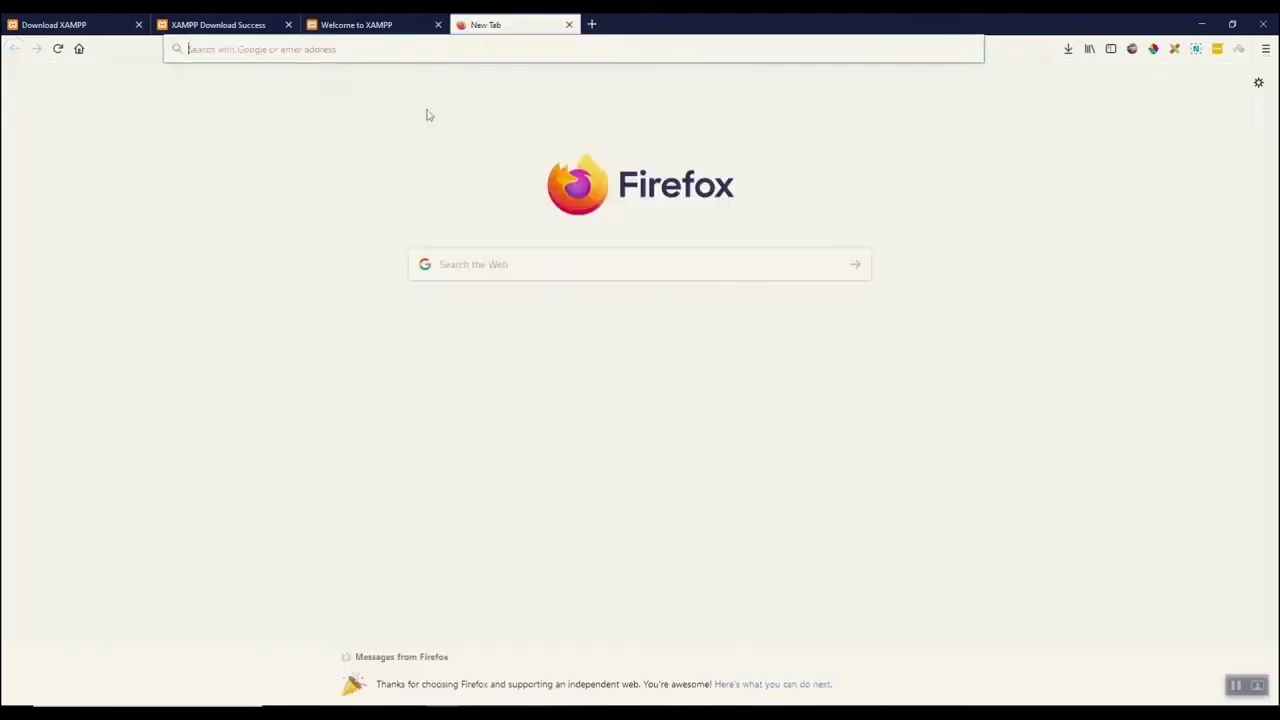
text(rdpress.)
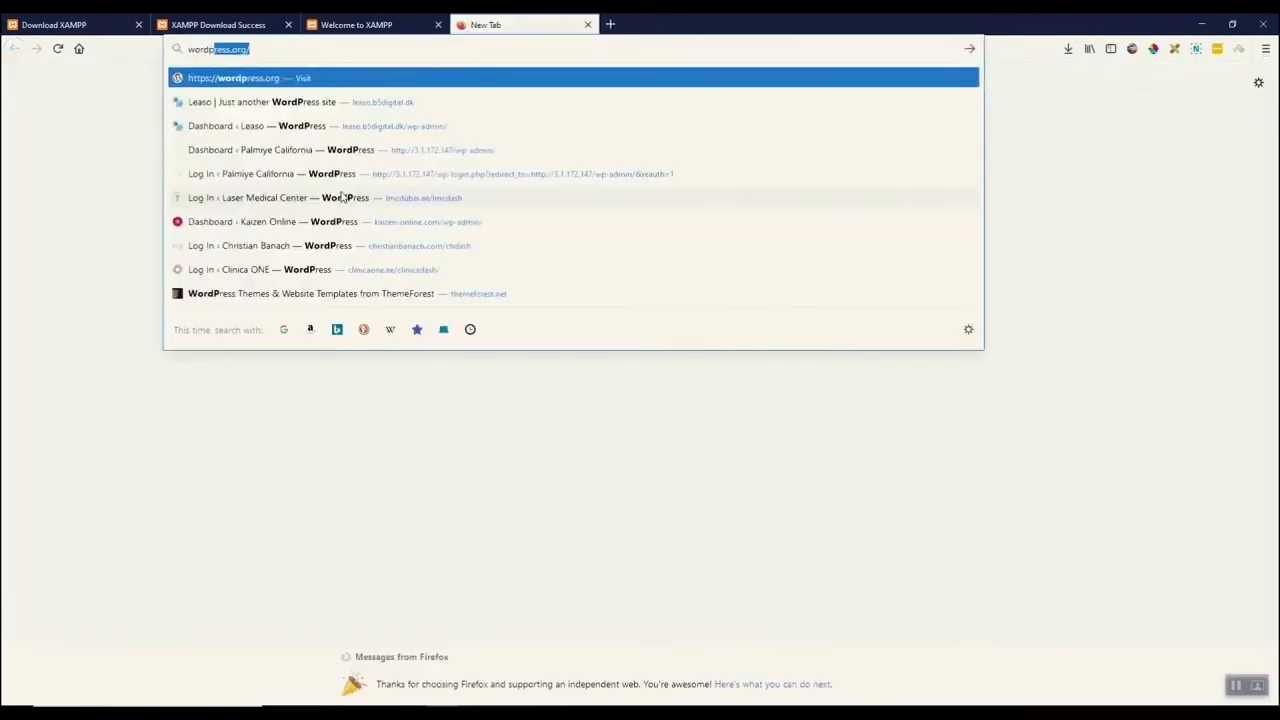
text(org)
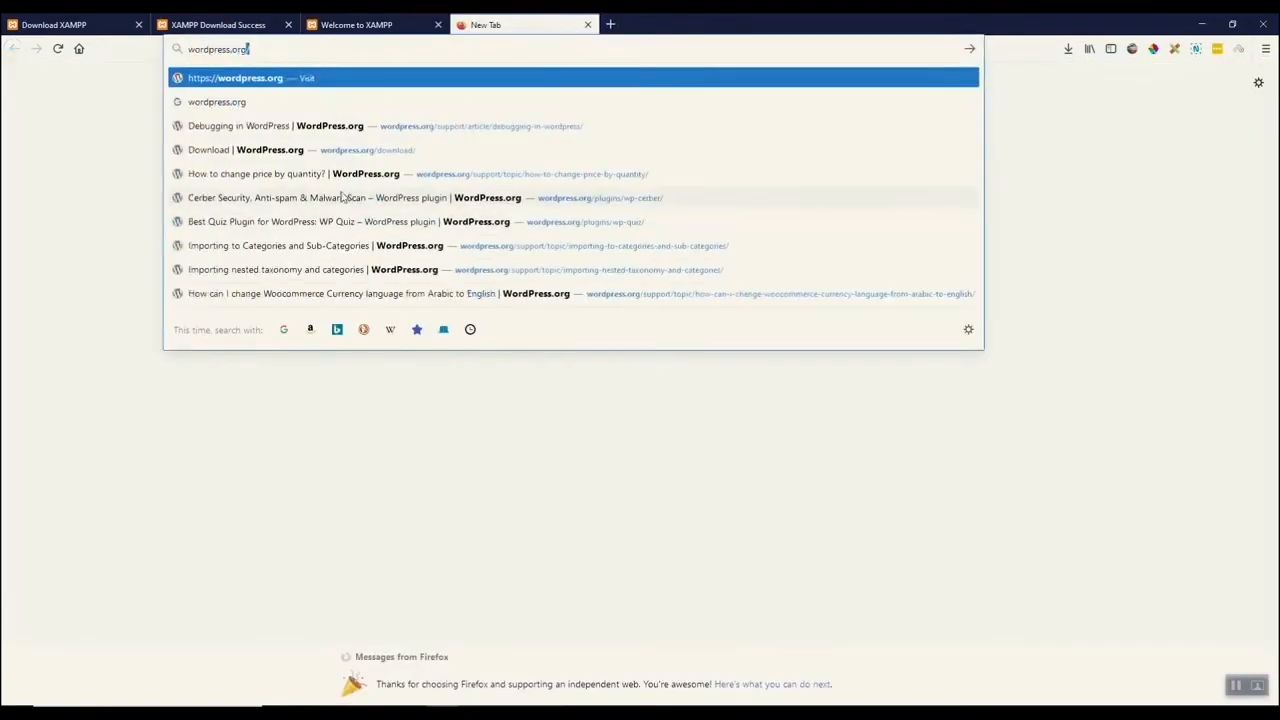
key(Return)
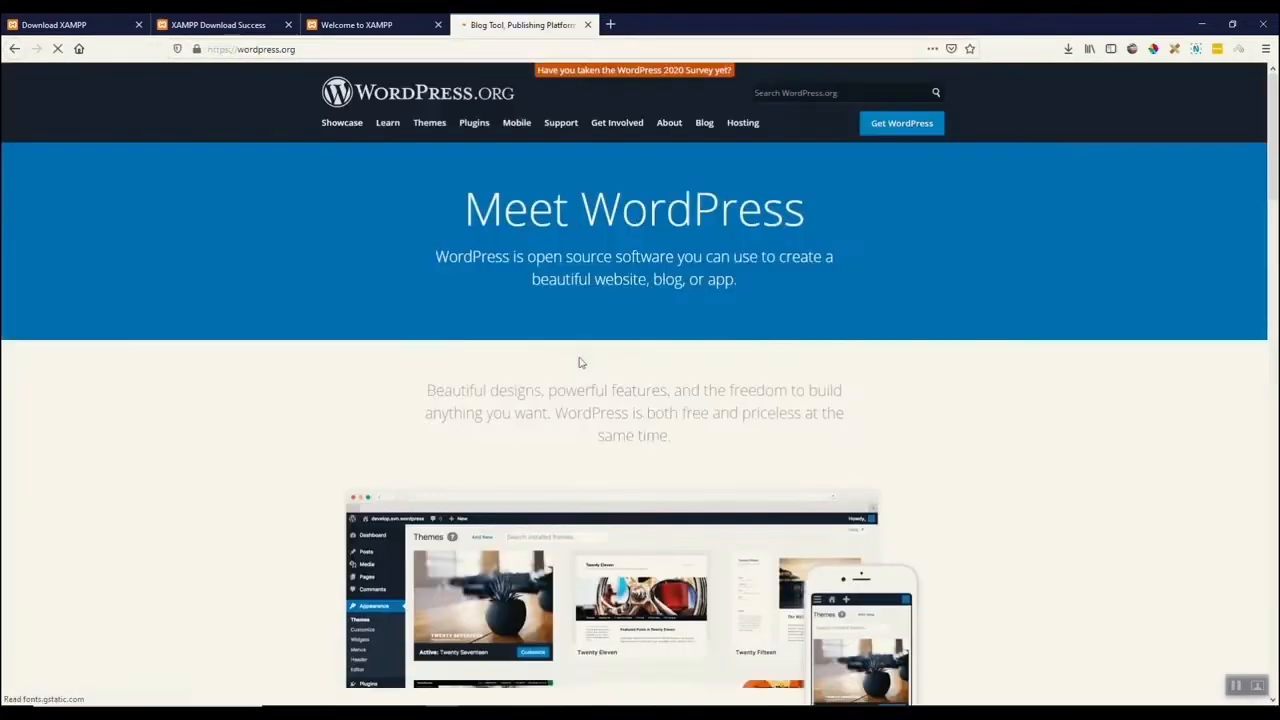
Download WordPress 5.6, choosing to save the zip file.
click(897, 132)
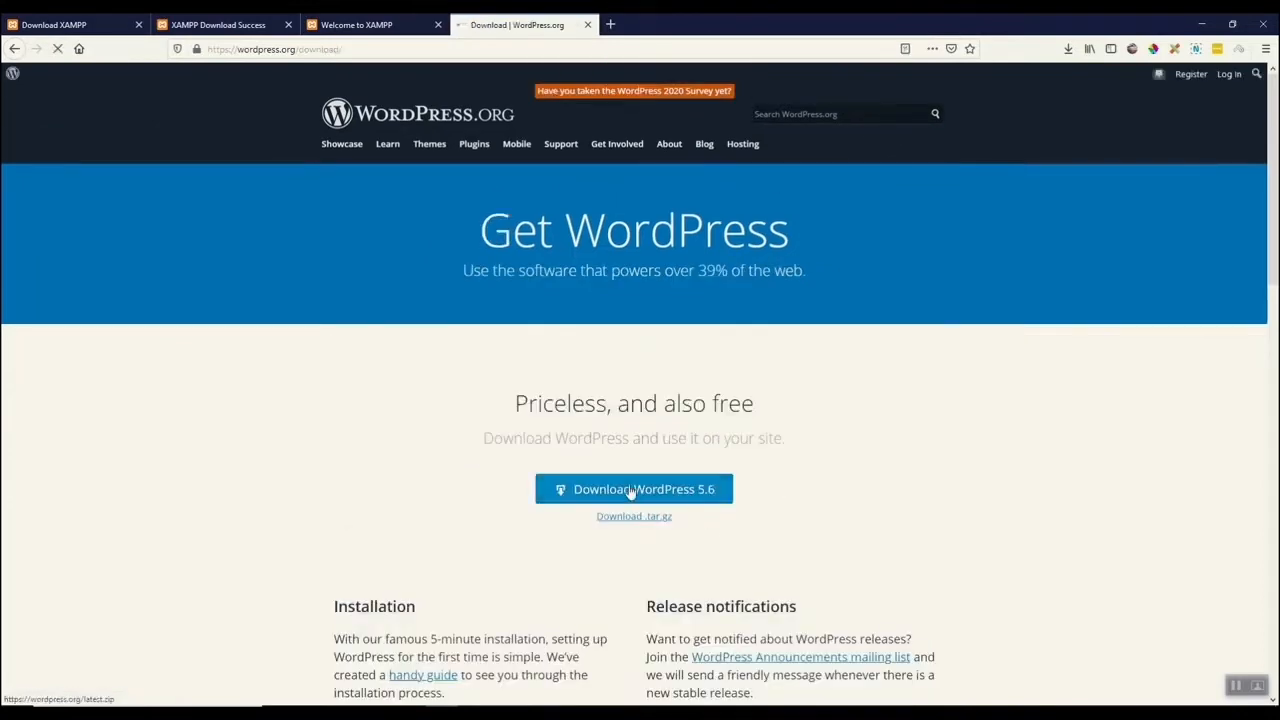
click(631, 491)
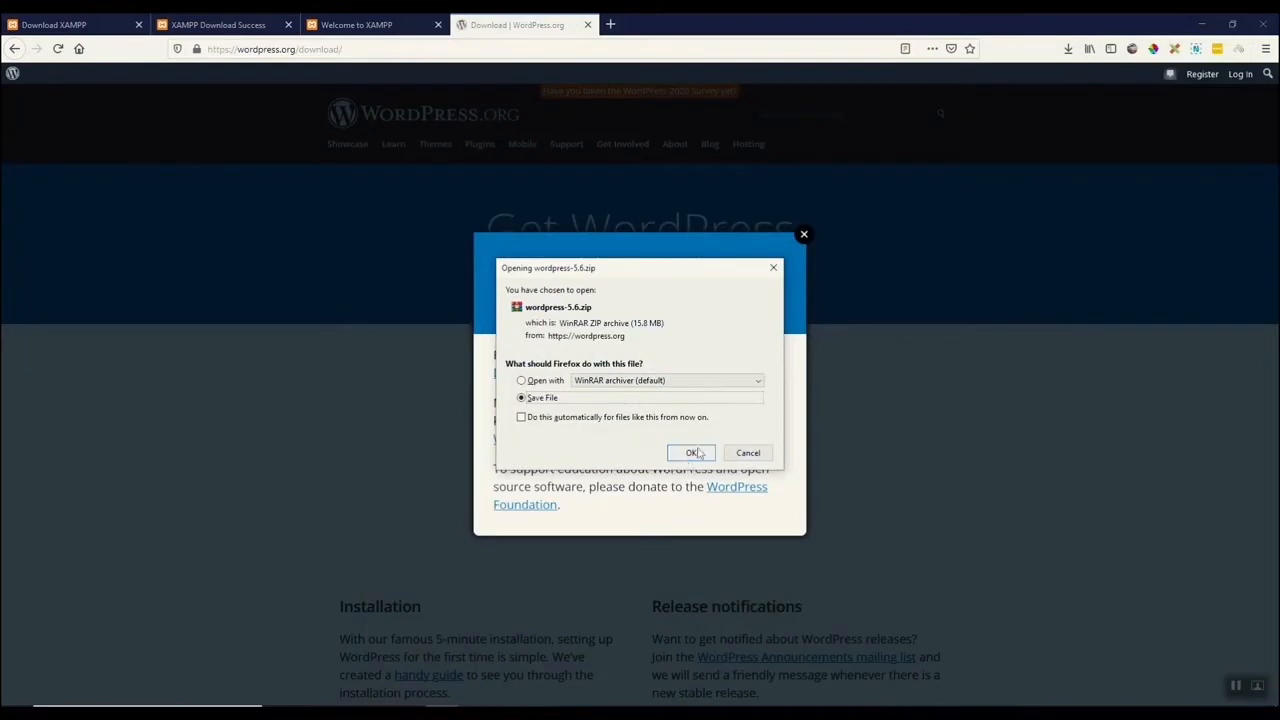
click(692, 453)
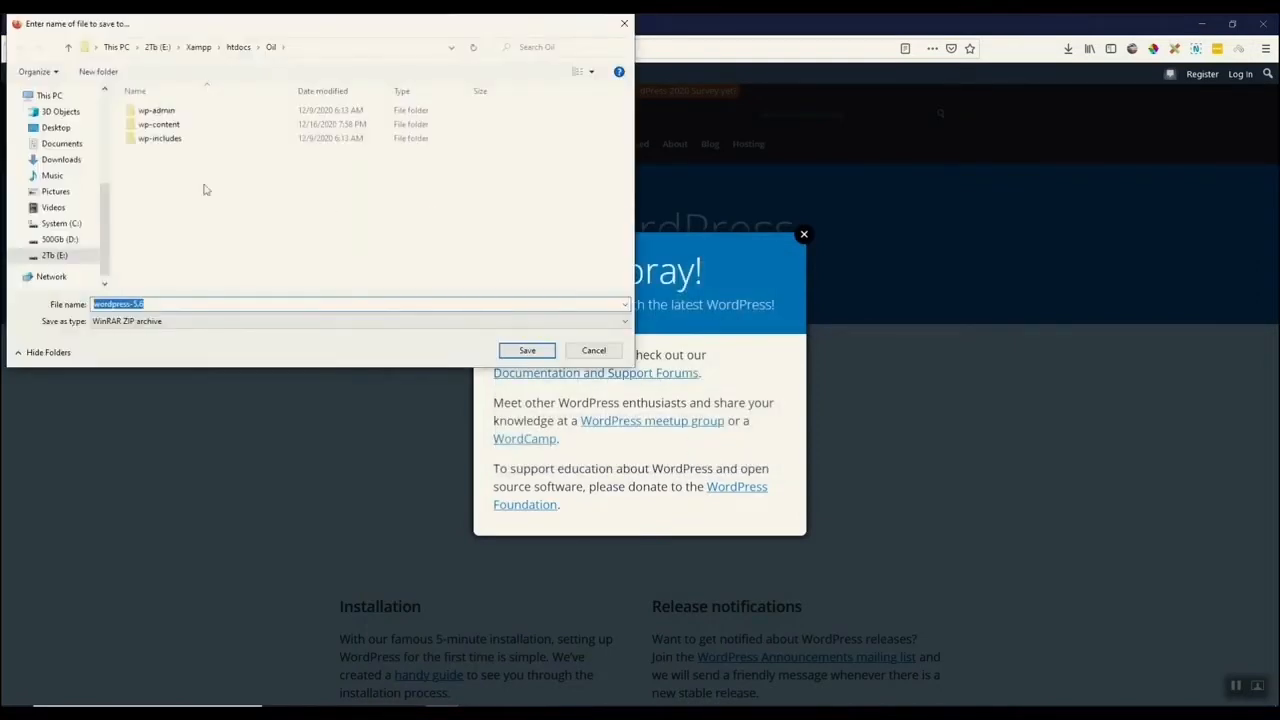
In the save dialog, create a new folder named coolsite inside htdocs and open it.
click(240, 48)
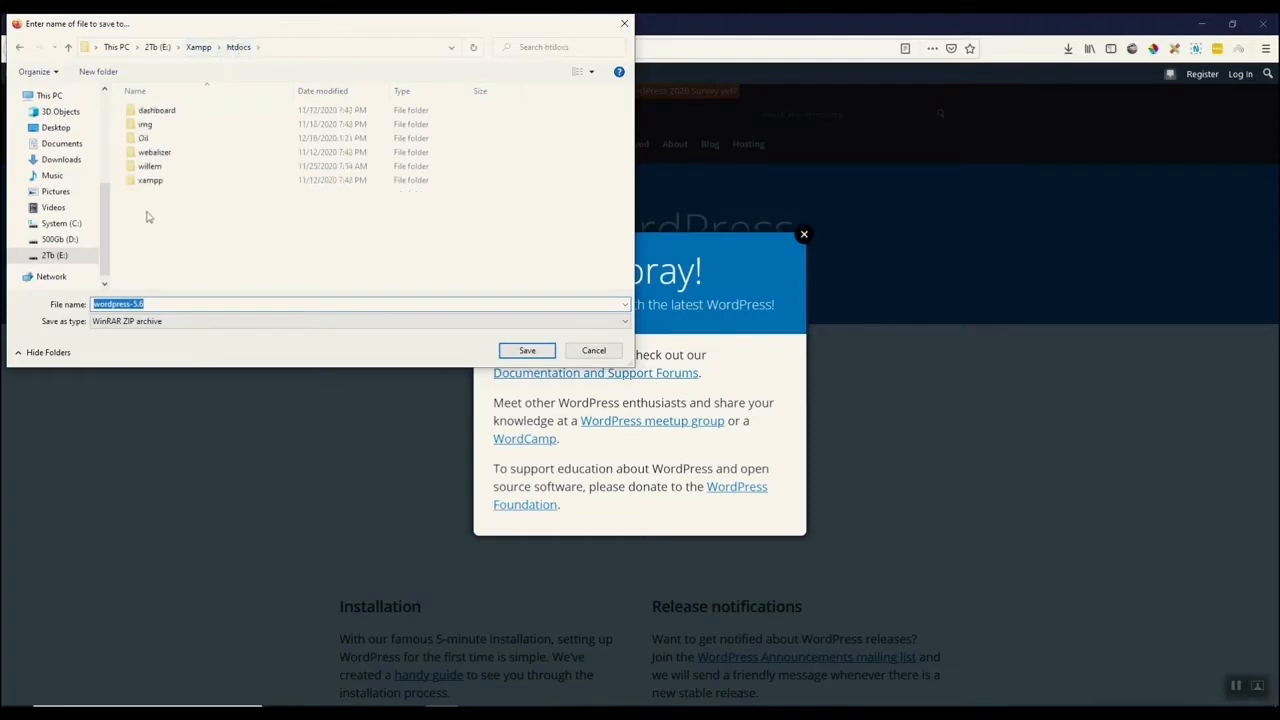
click(98, 71)
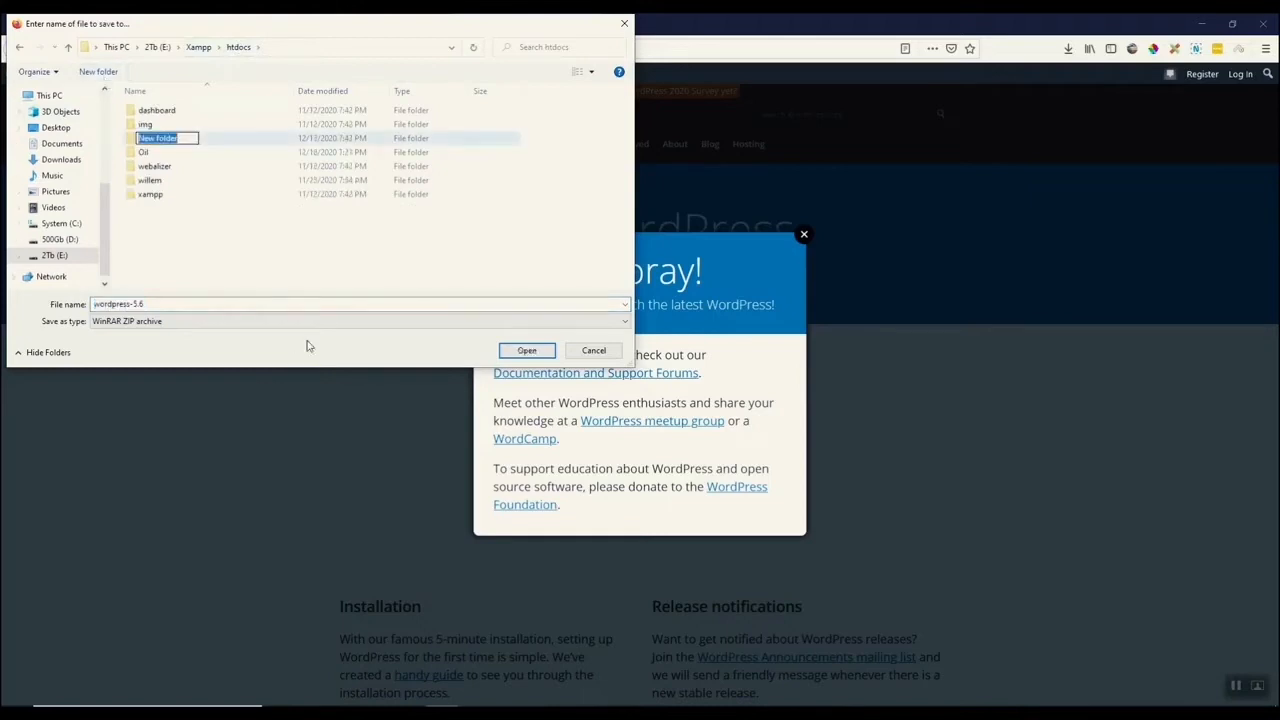
text(m)
key(BackSpace)
text(coolsite)
key(Return)
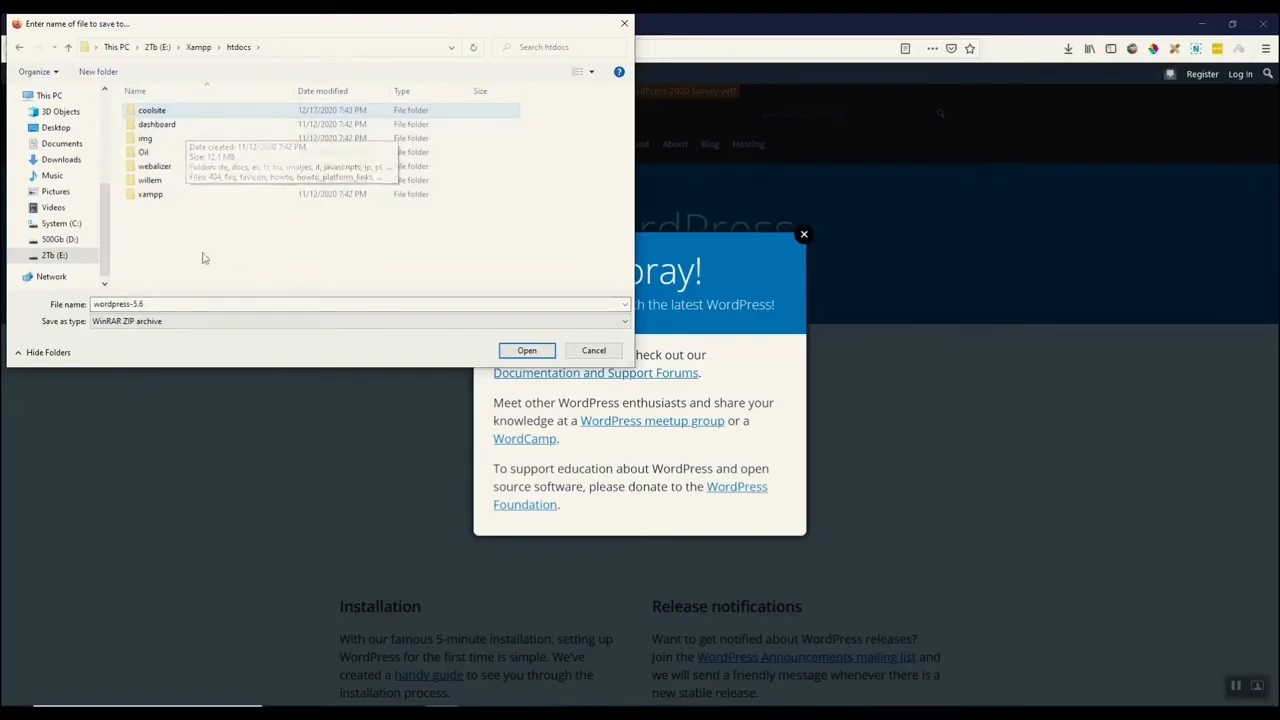
double_click(129, 116)
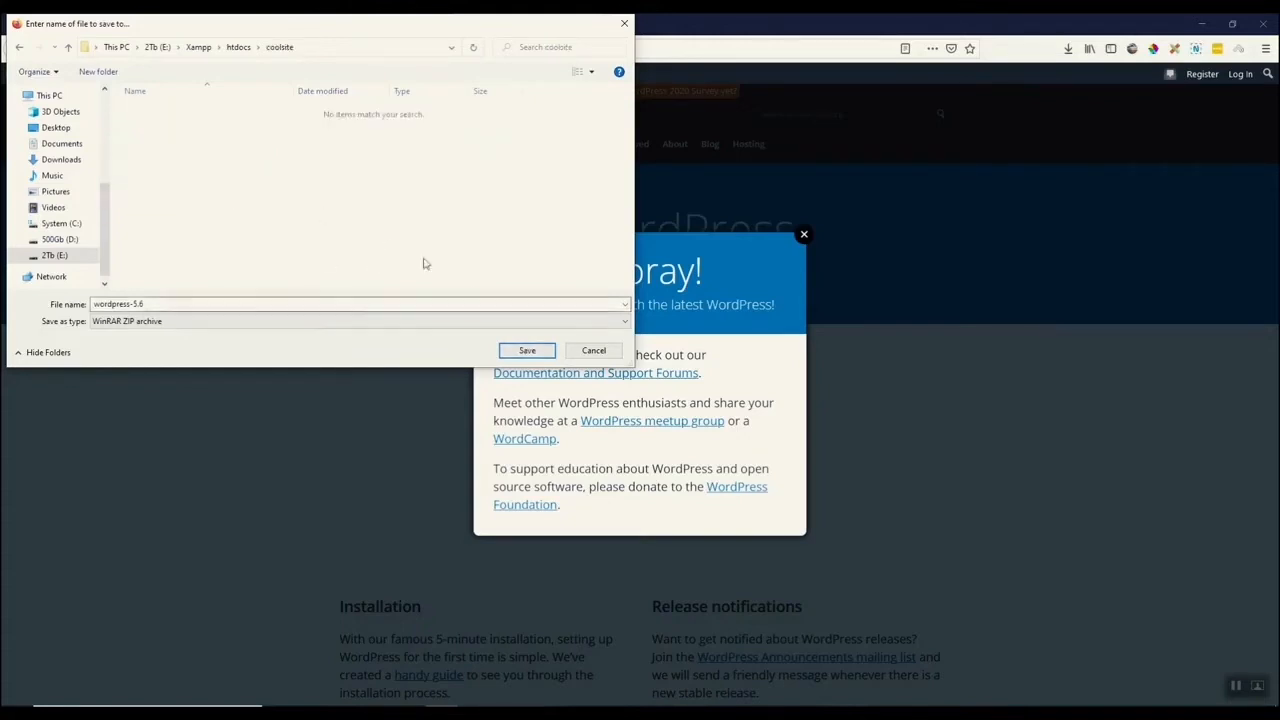
Save the WordPress 5.6 zip into the coolsite folder and open its containing folder from the downloads list.
click(528, 351)
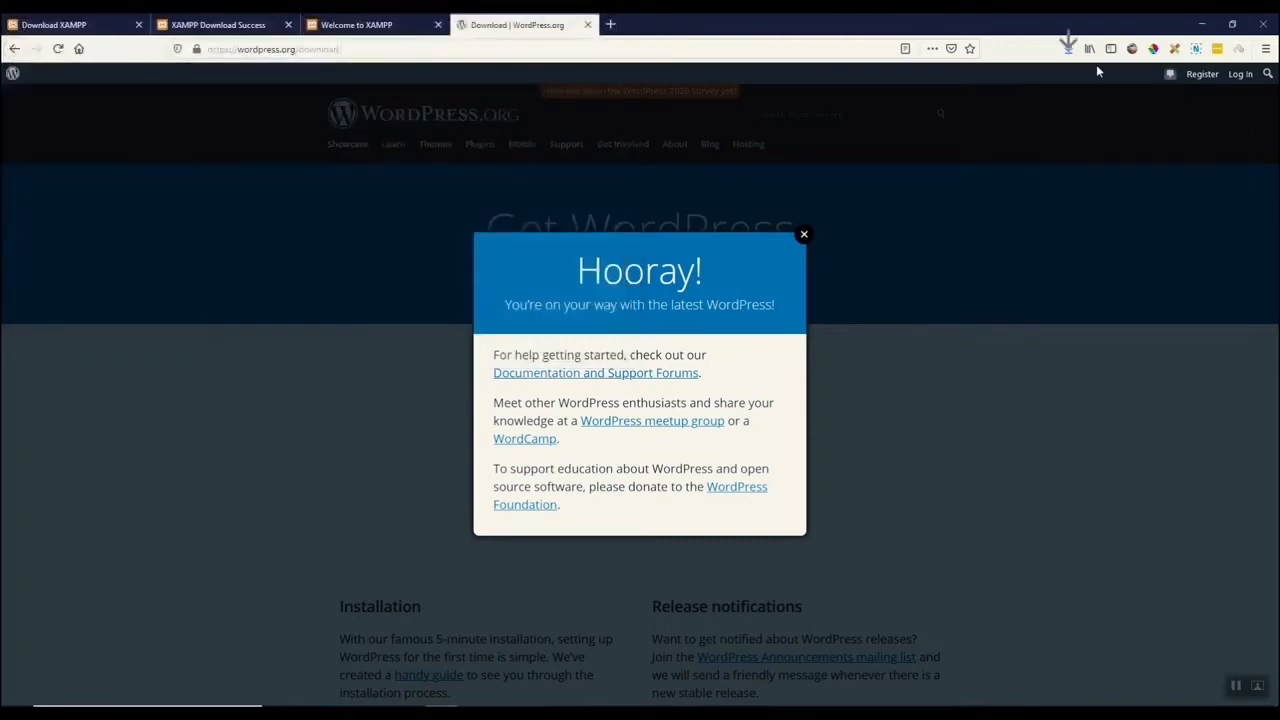
click(1068, 48)
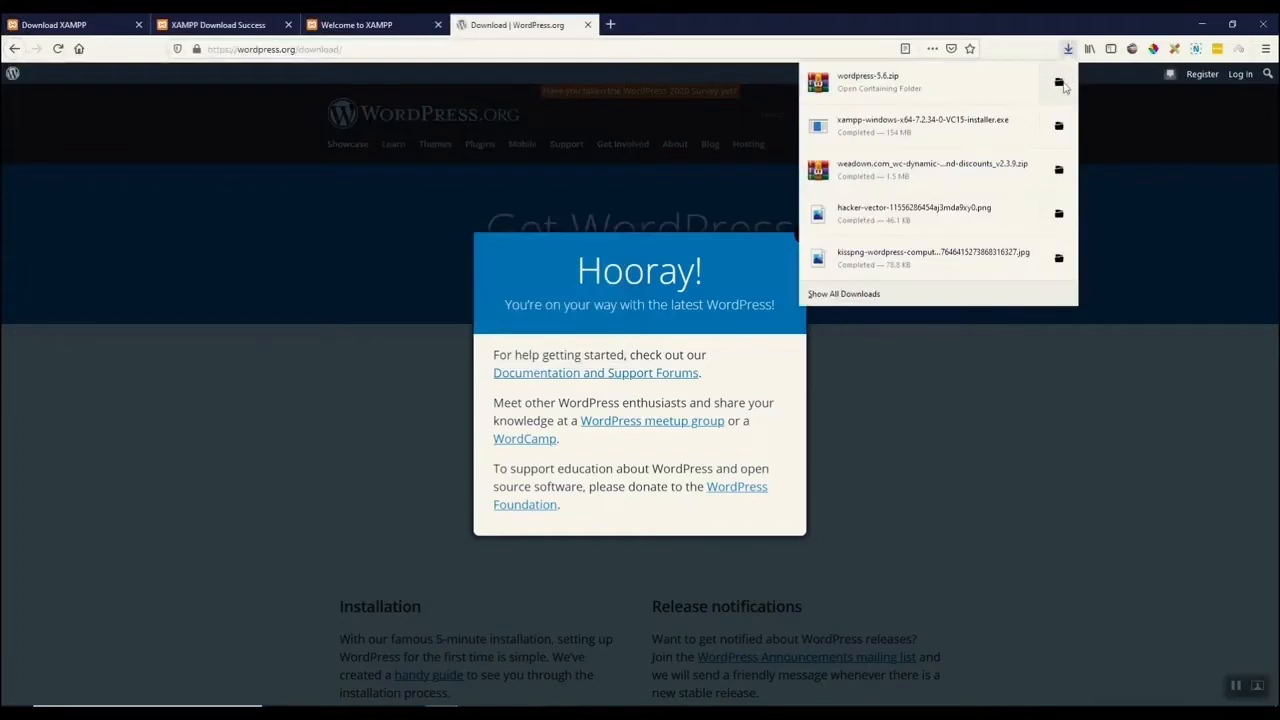
click(1060, 80)
drag(686, 149, 652, 215)
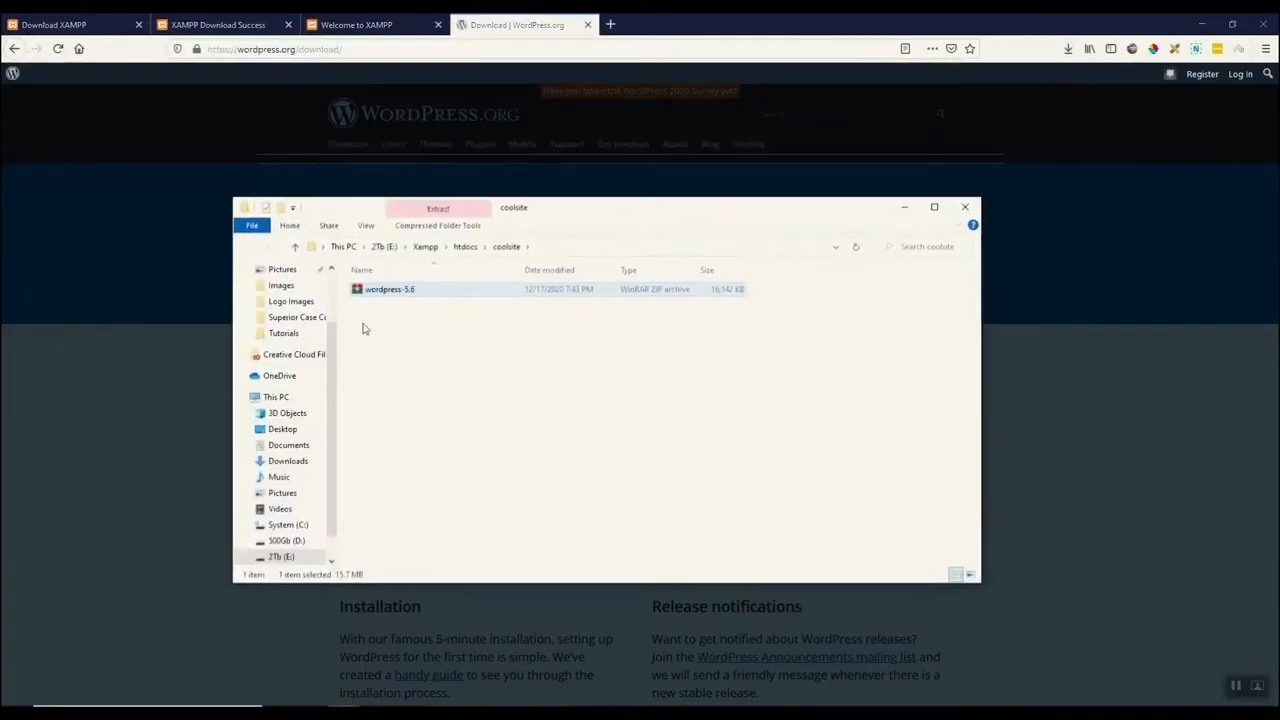
Extract the WordPress zip here in coolsite, then delete the zip file.
right_click(357, 290)
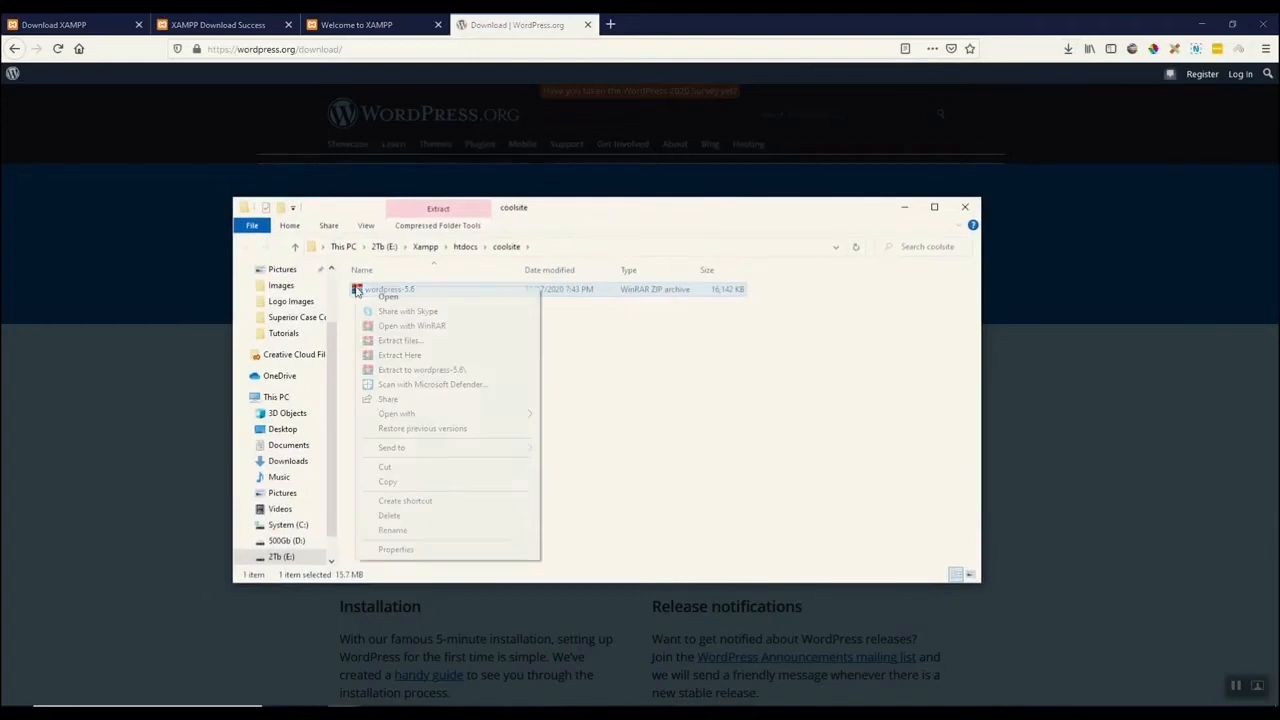
click(404, 356)
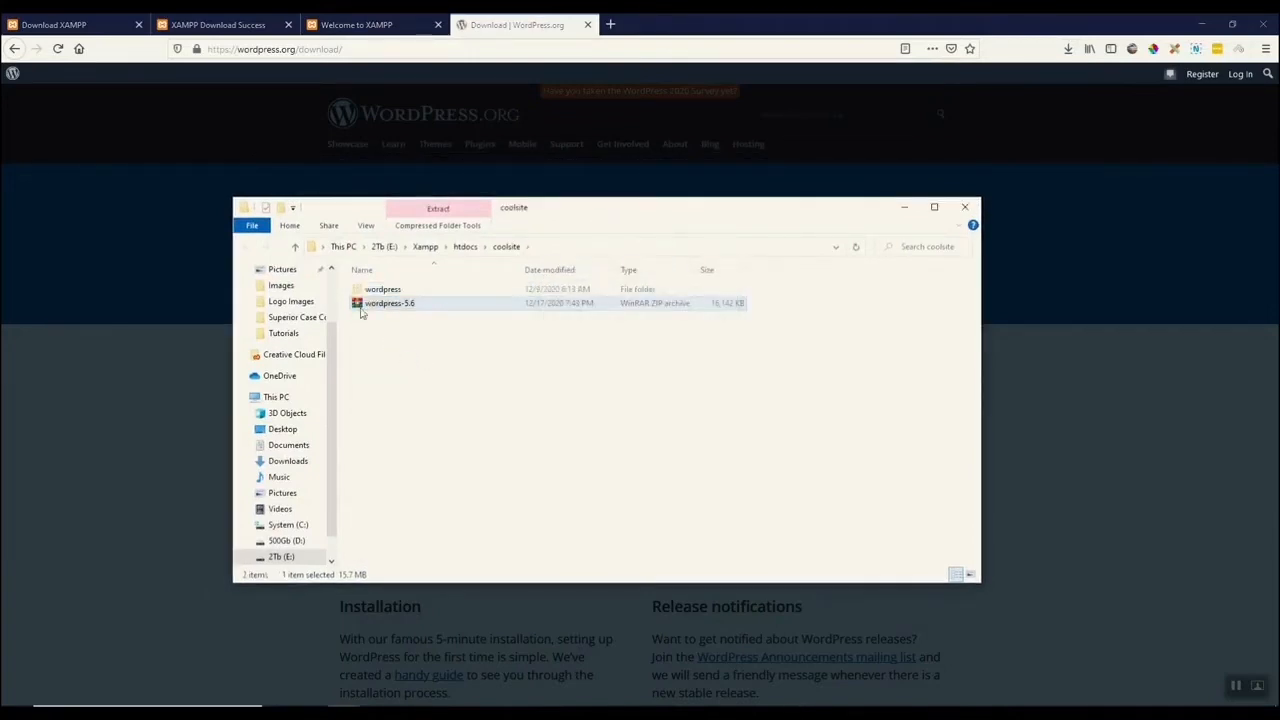
key(Delete)
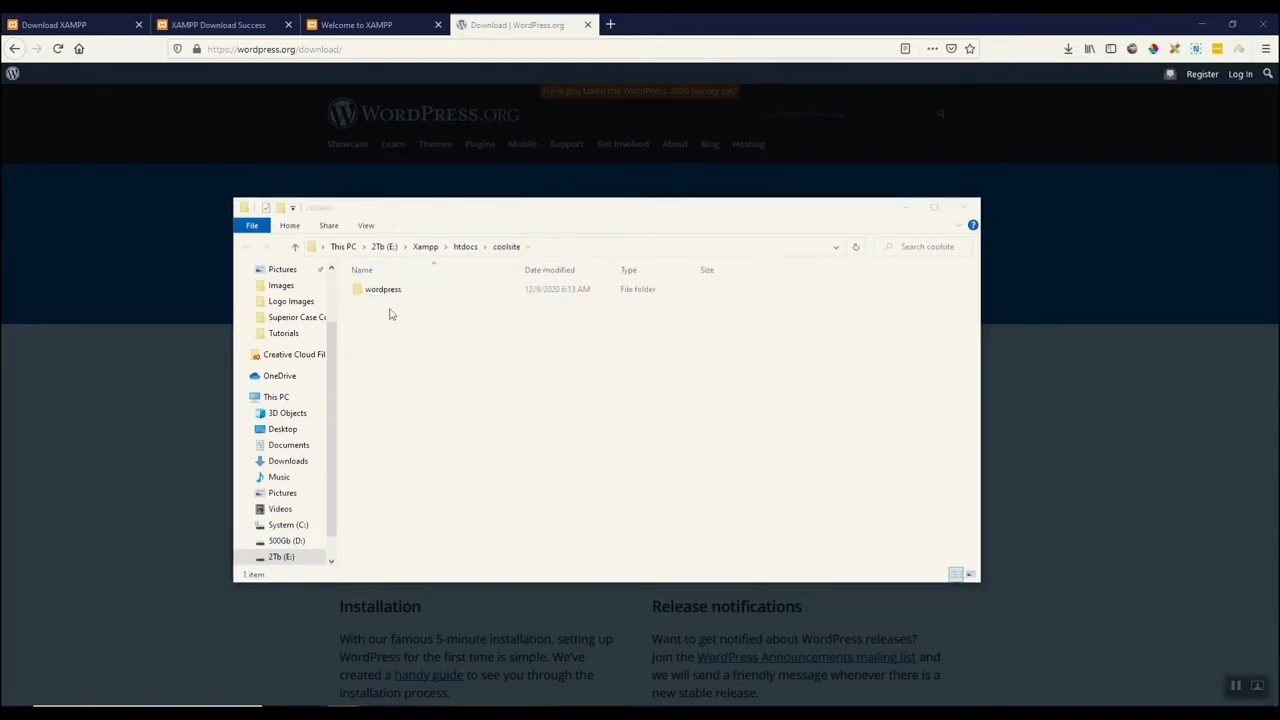
Move all files from the wordpress subfolder up into coolsite and delete the empty wordpress folder.
double_click(368, 292)
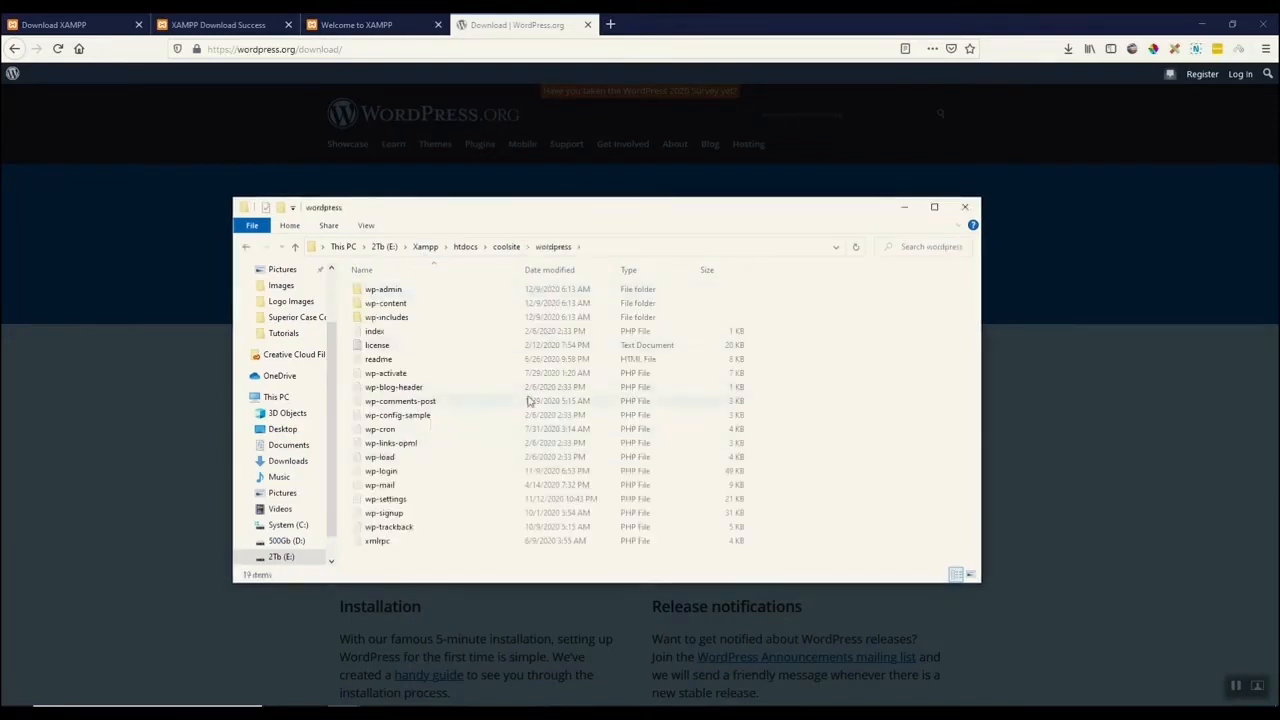
click(245, 250)
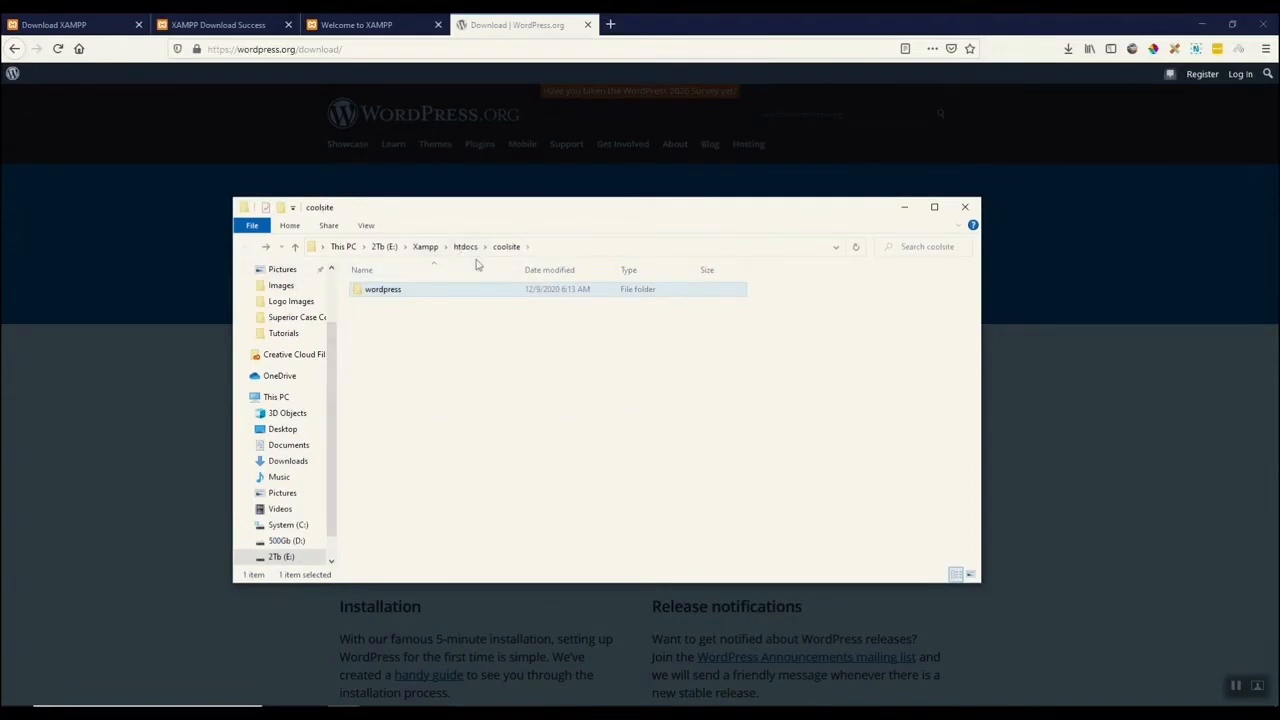
double_click(370, 290)
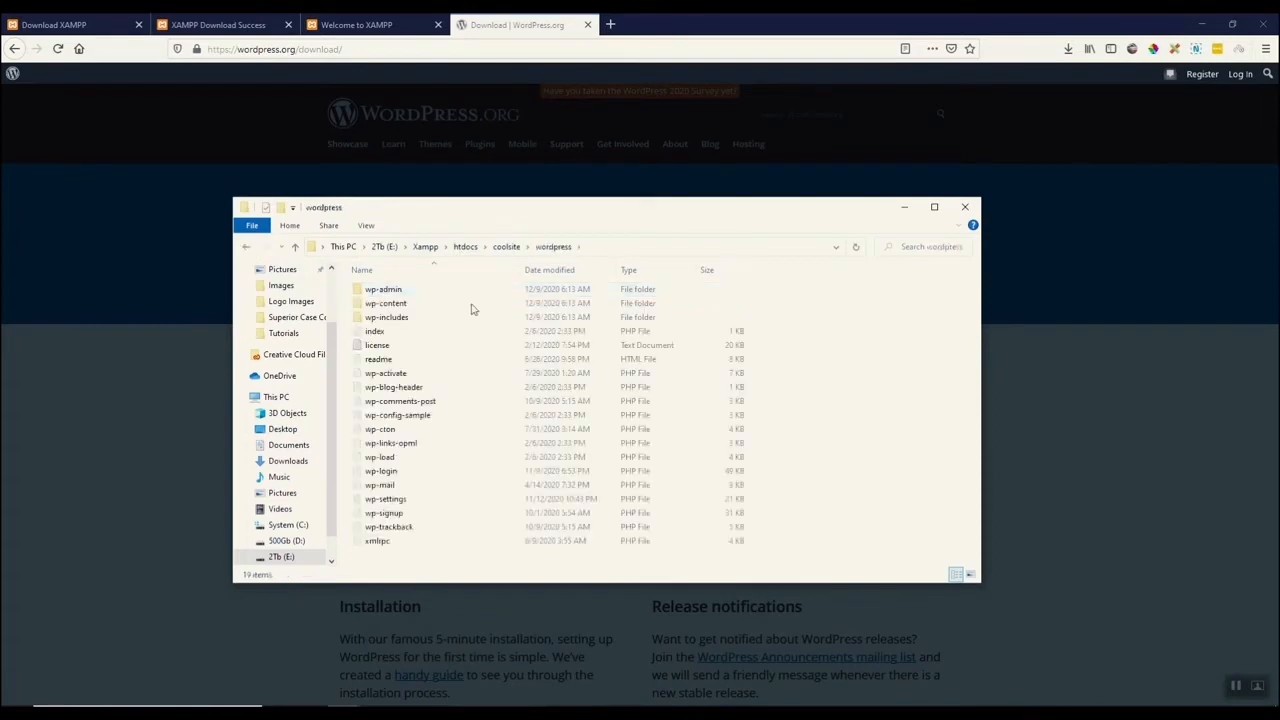
click(247, 248)
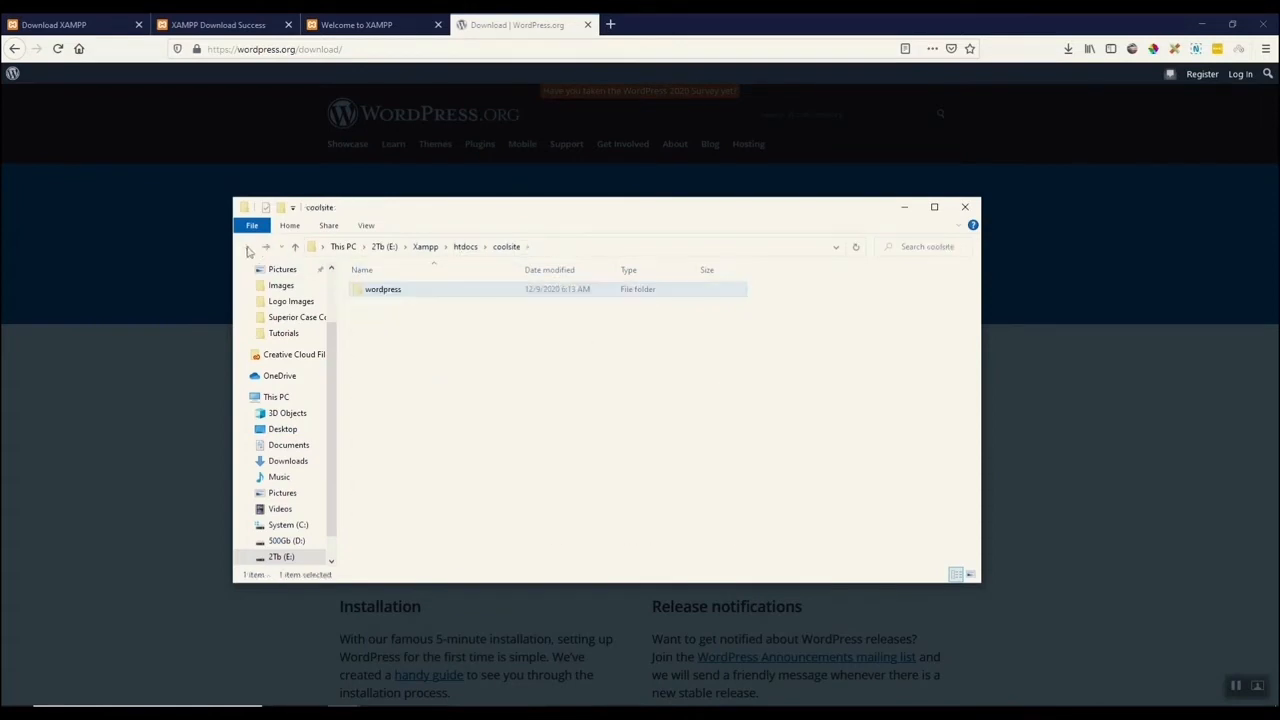
double_click(362, 290)
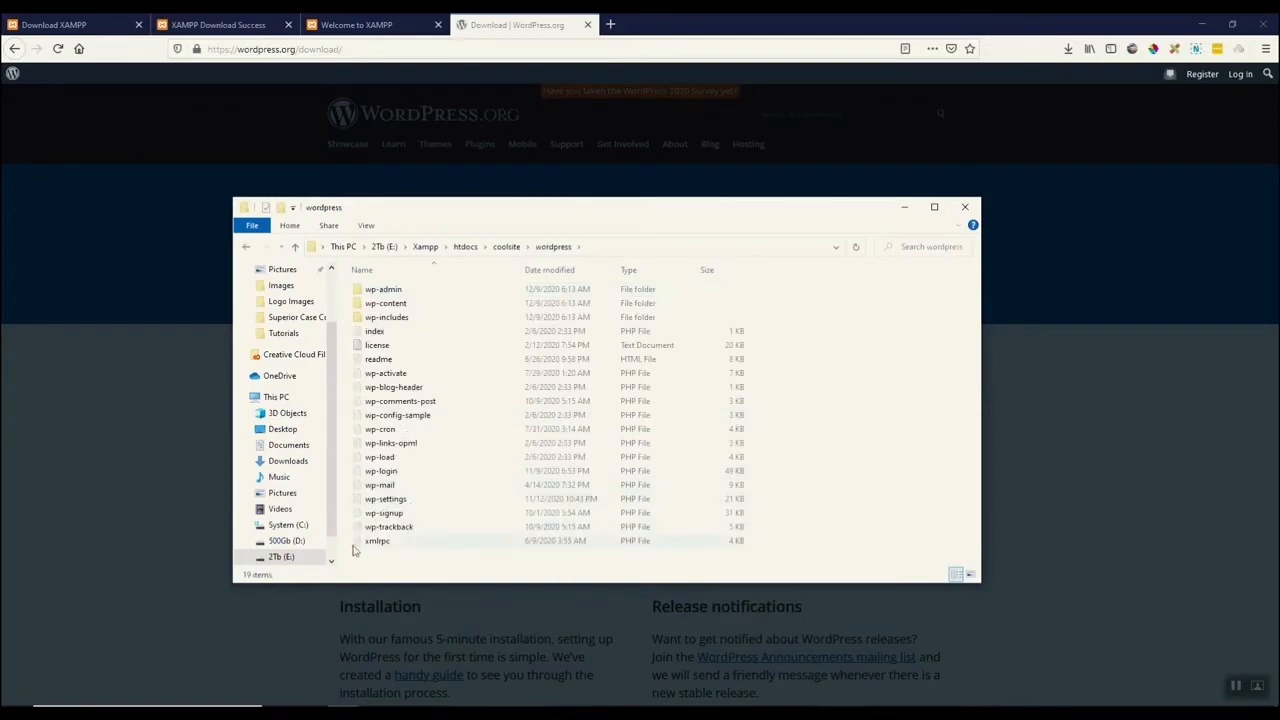
click(388, 542)
drag(392, 516, 367, 291)
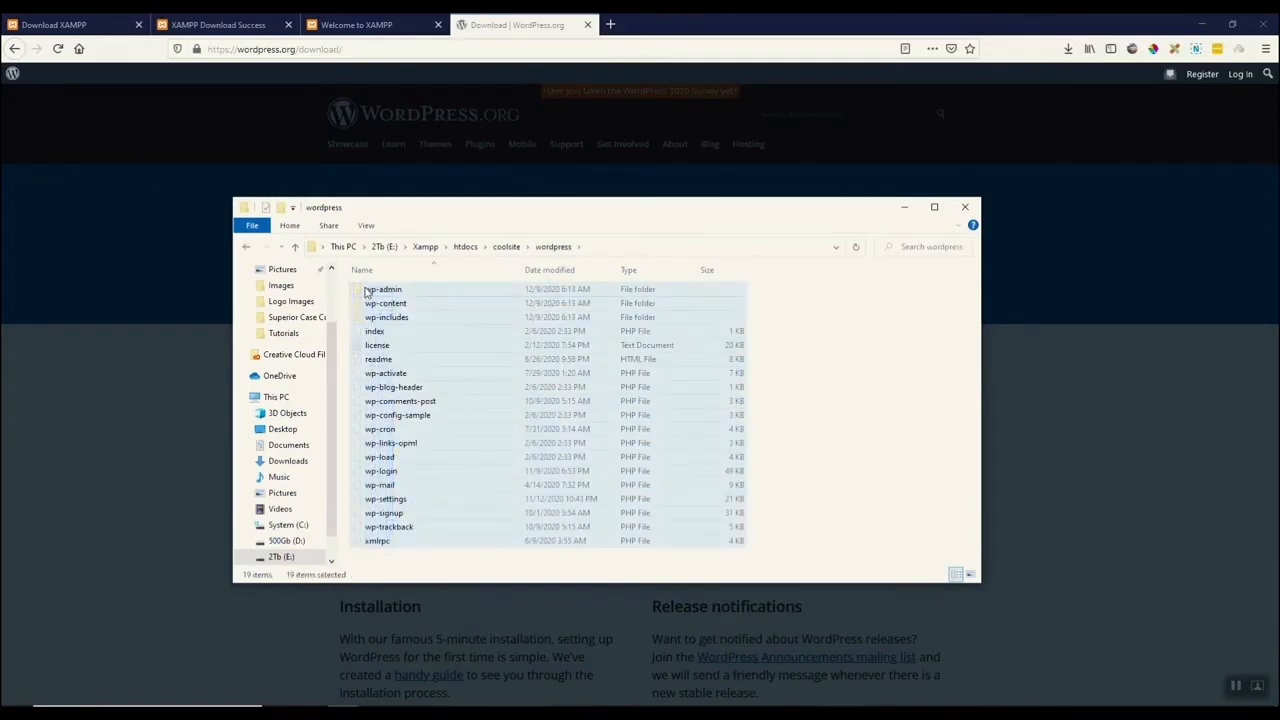
click(507, 247)
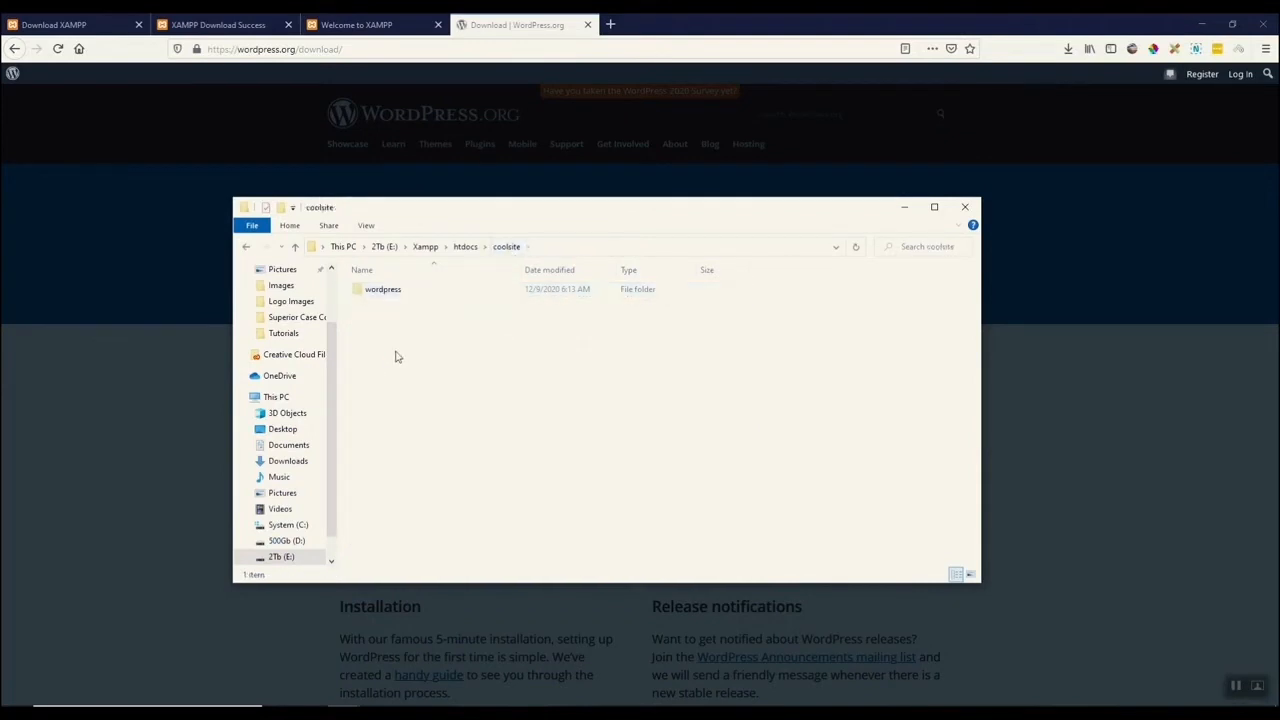
key(ctrl+v)
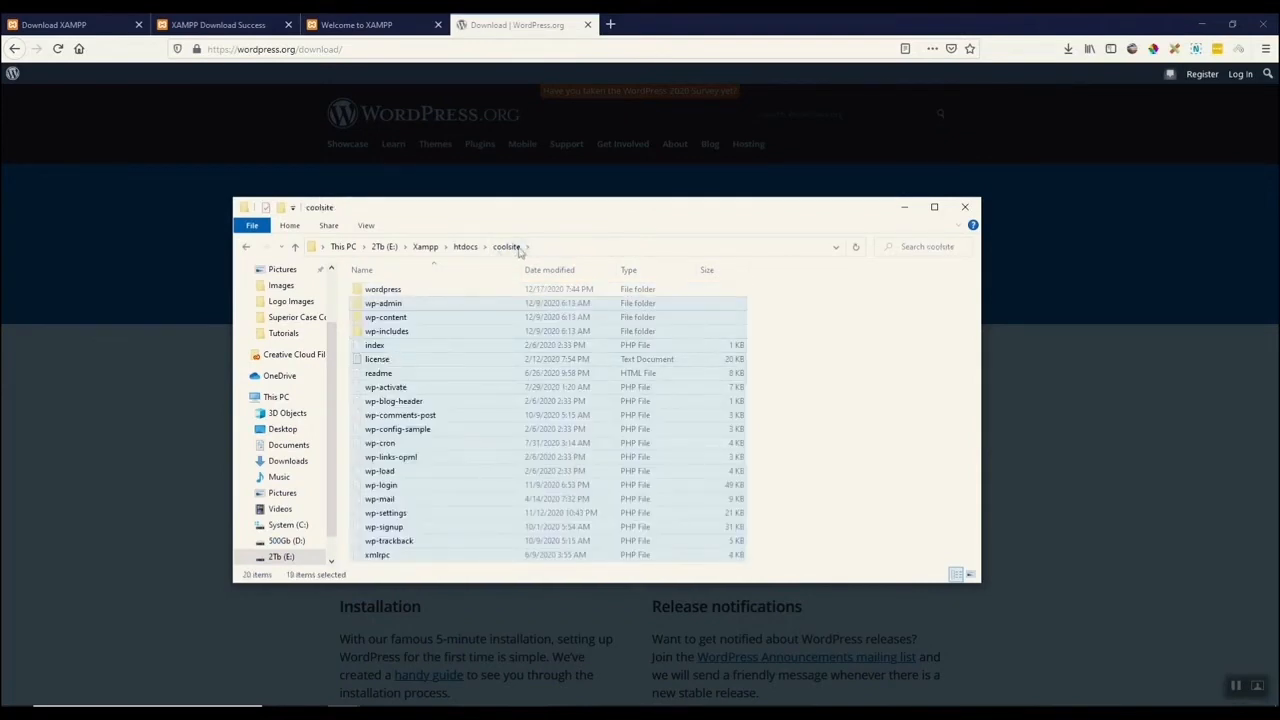
click(359, 296)
key(Delete)
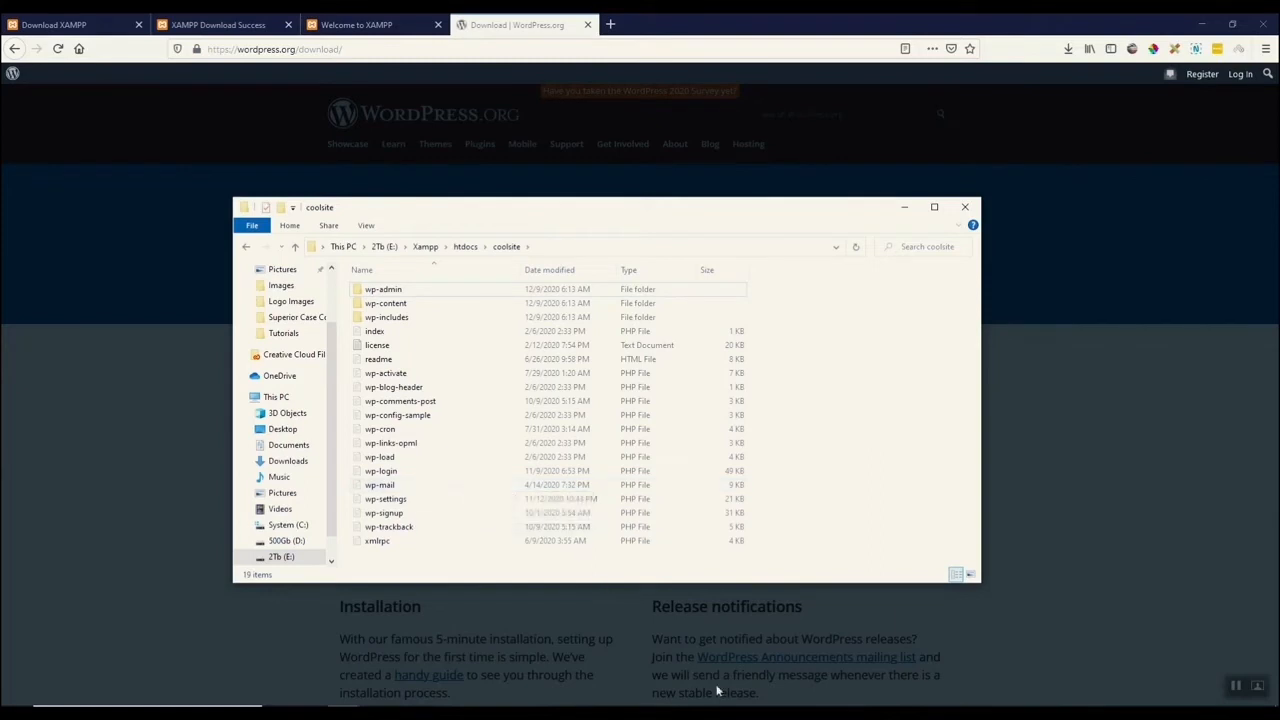
Open phpMyAdmin from the XAMPP control panel and create a new database named coolsite.
click(768, 712)
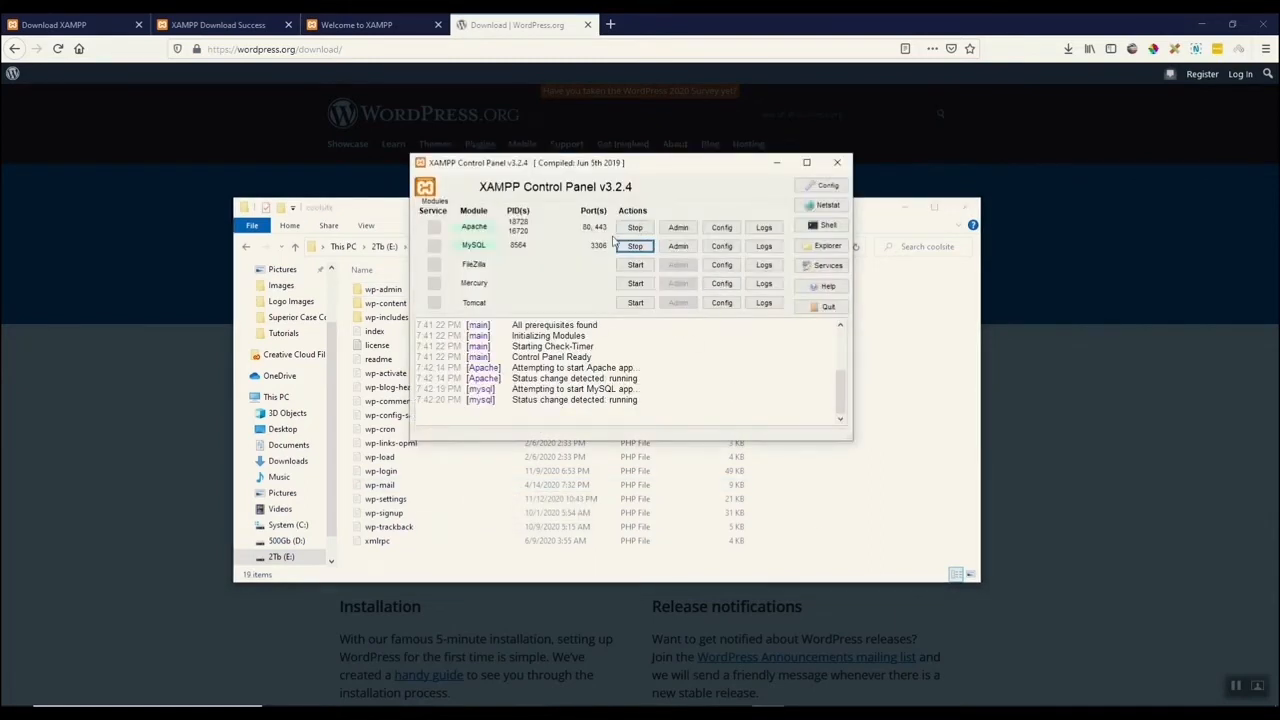
click(679, 247)
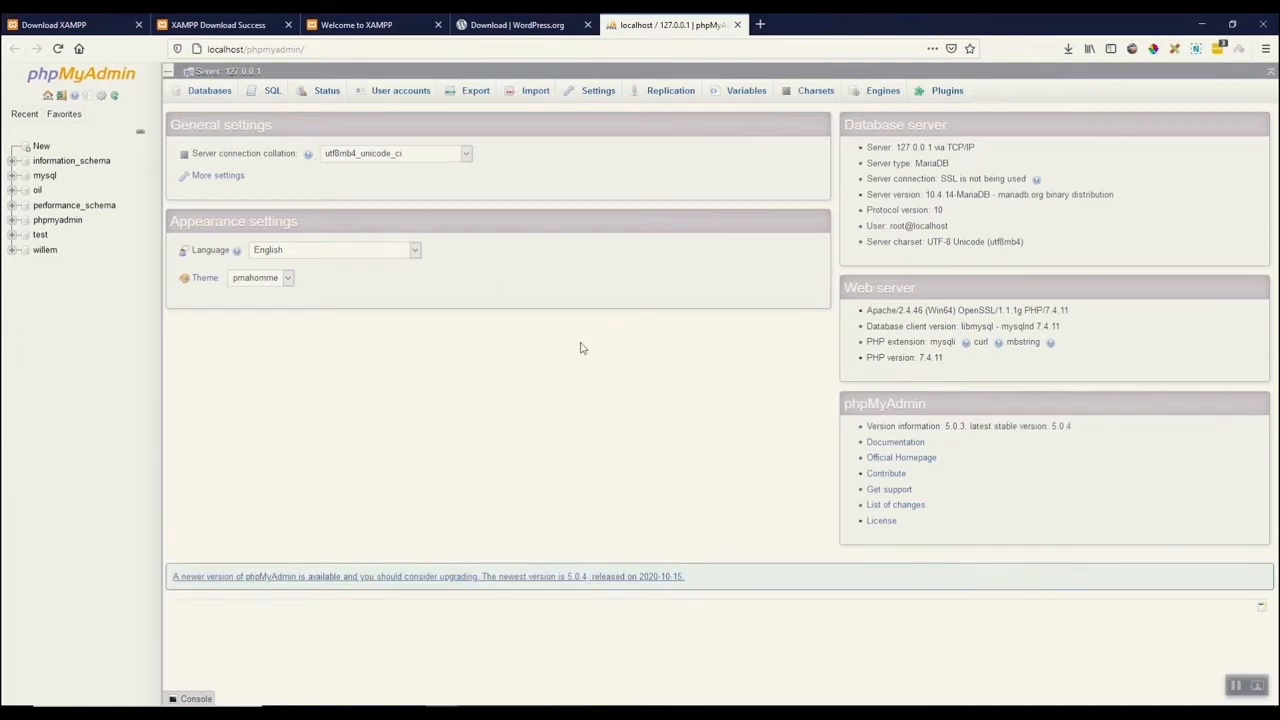
click(207, 91)
click(230, 188)
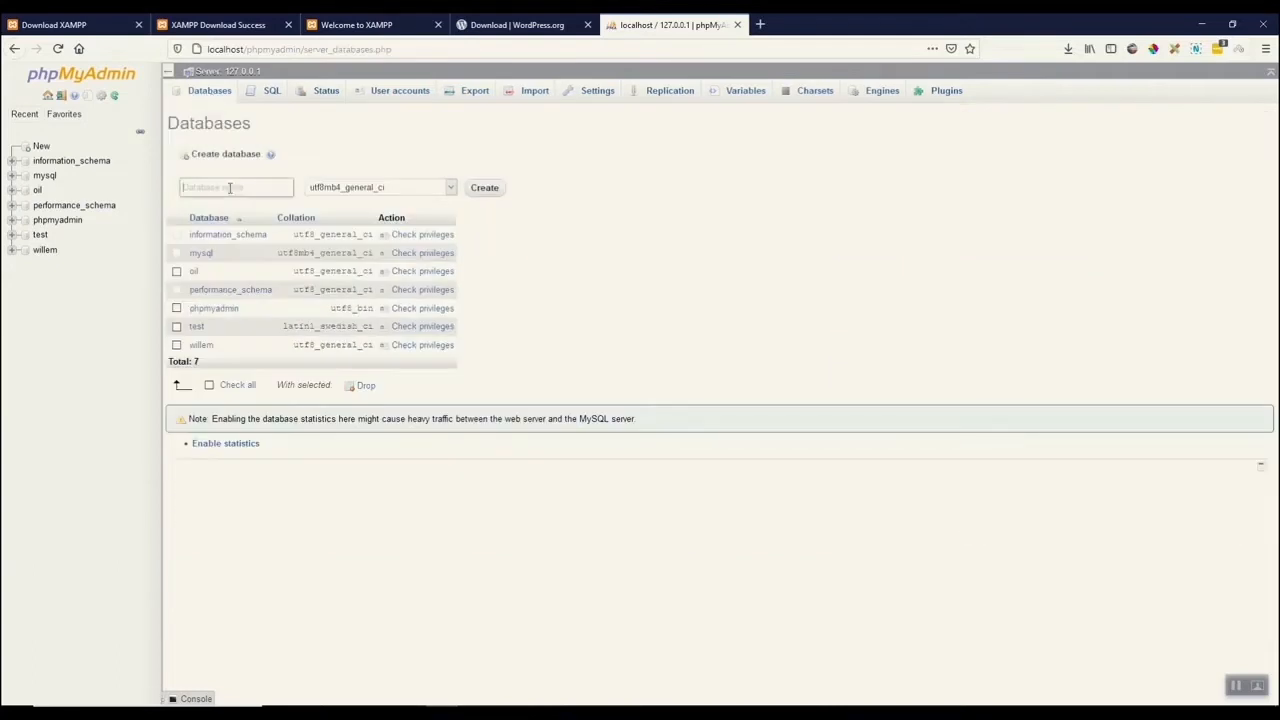
text(coolsite)
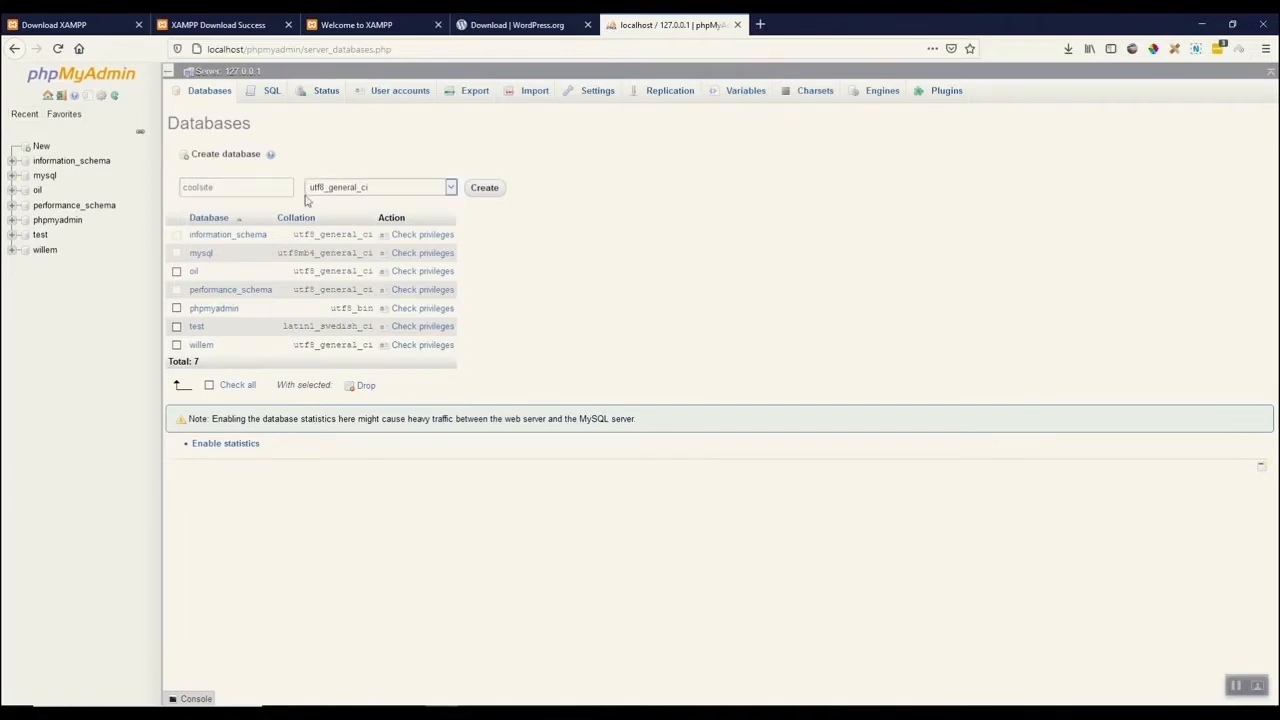
click(486, 188)
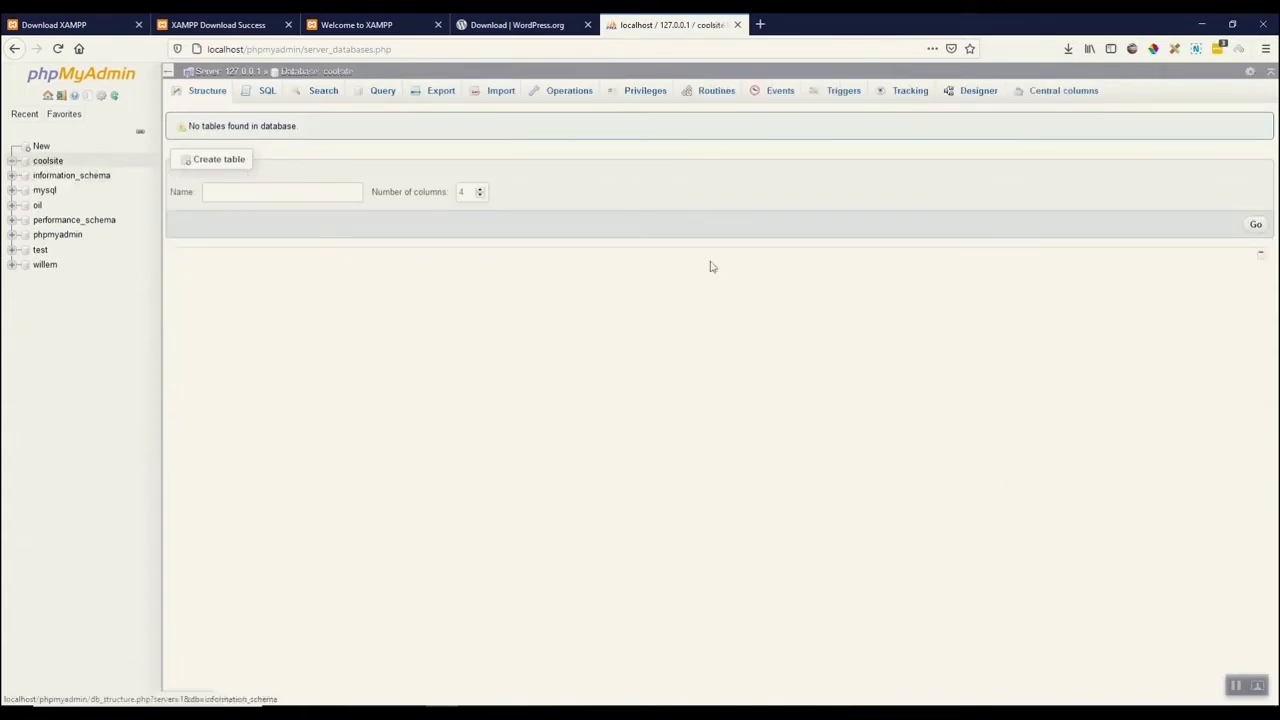
Open localhost/coolsite in a new browser tab.
click(497, 33)
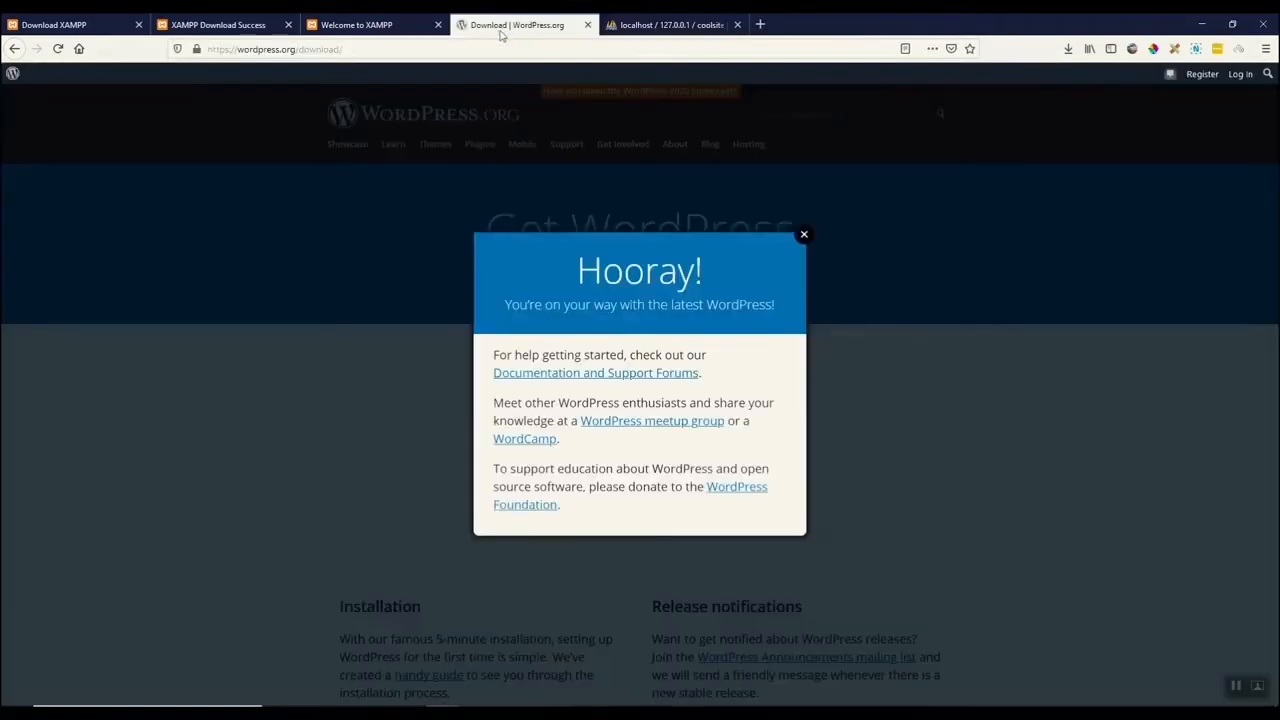
click(663, 26)
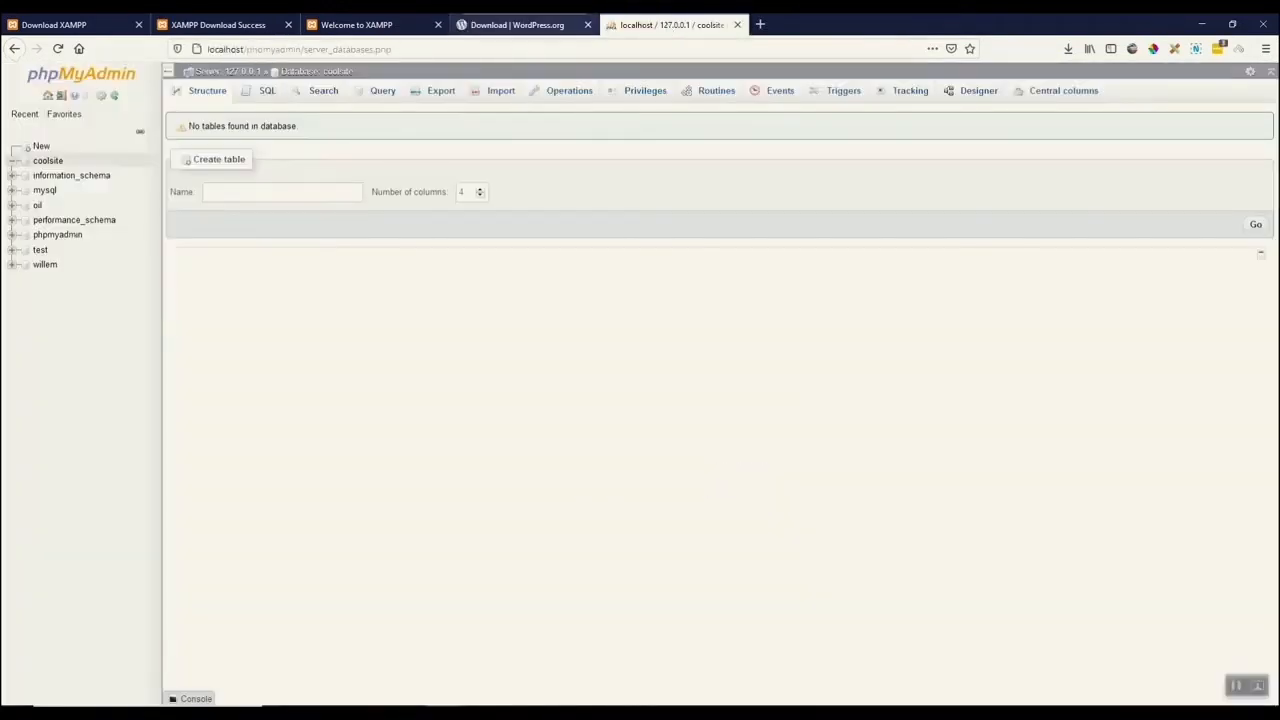
click(759, 25)
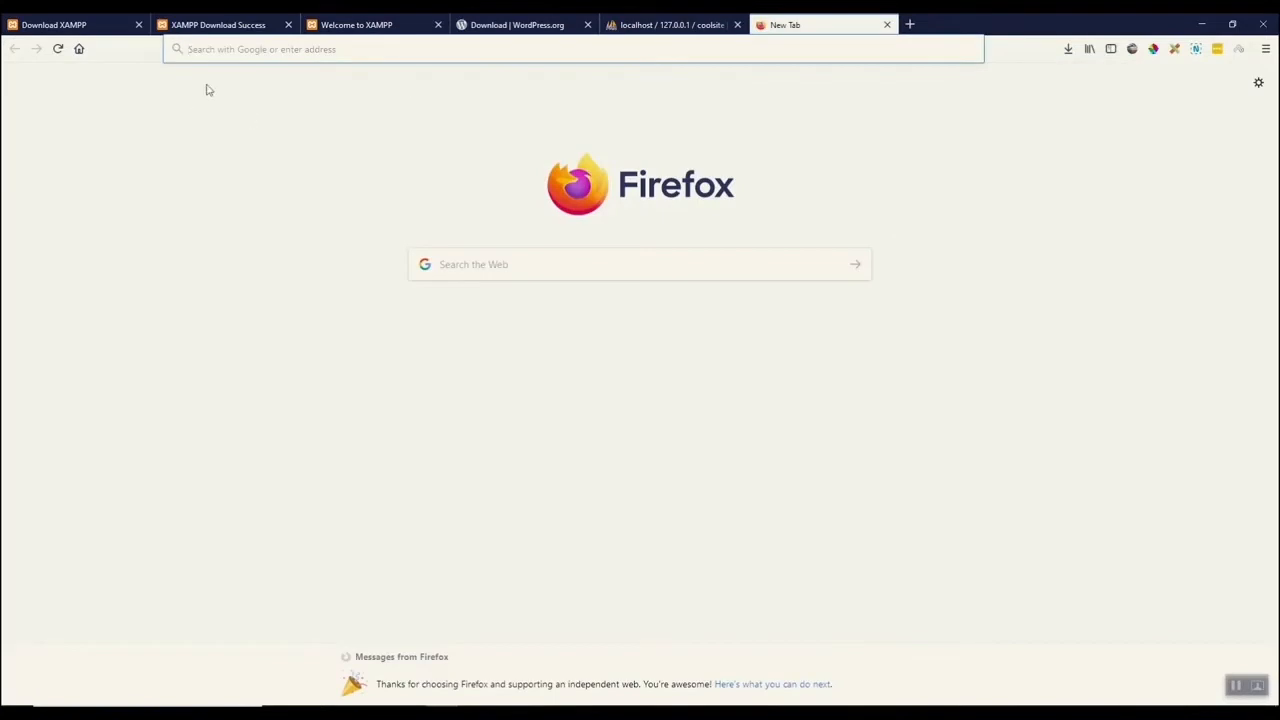
text(lo)
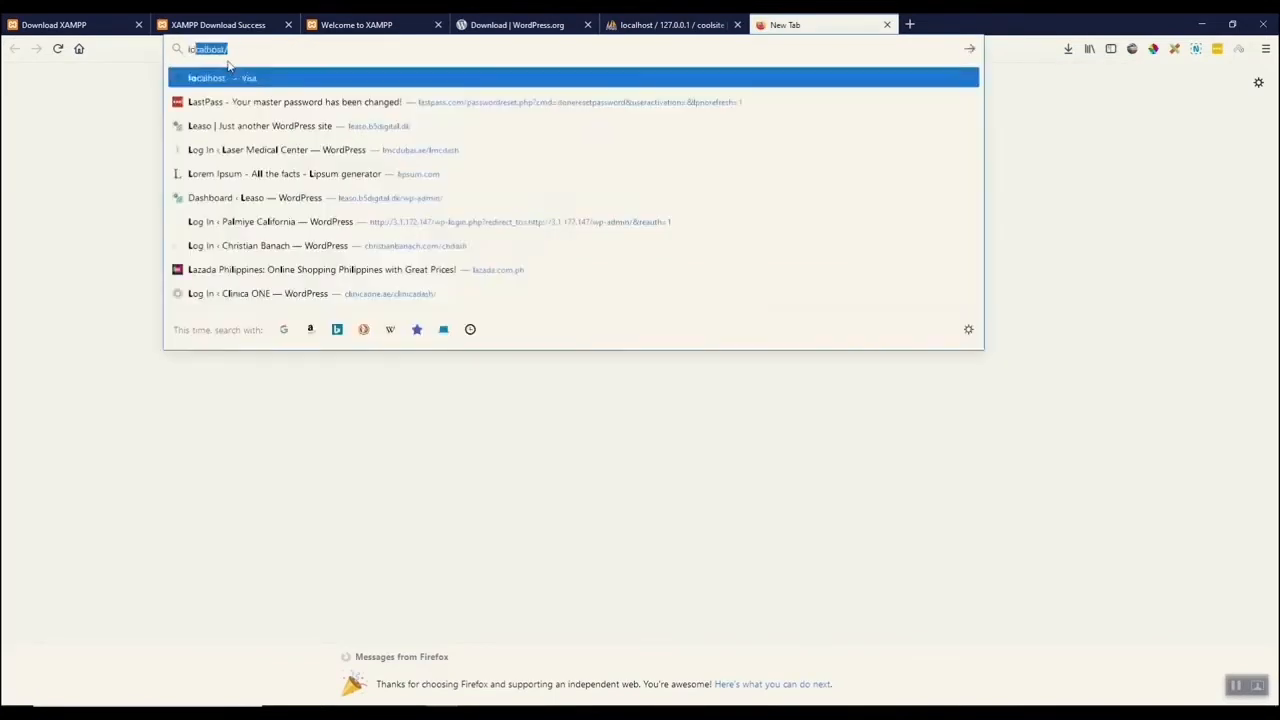
text(calhost)
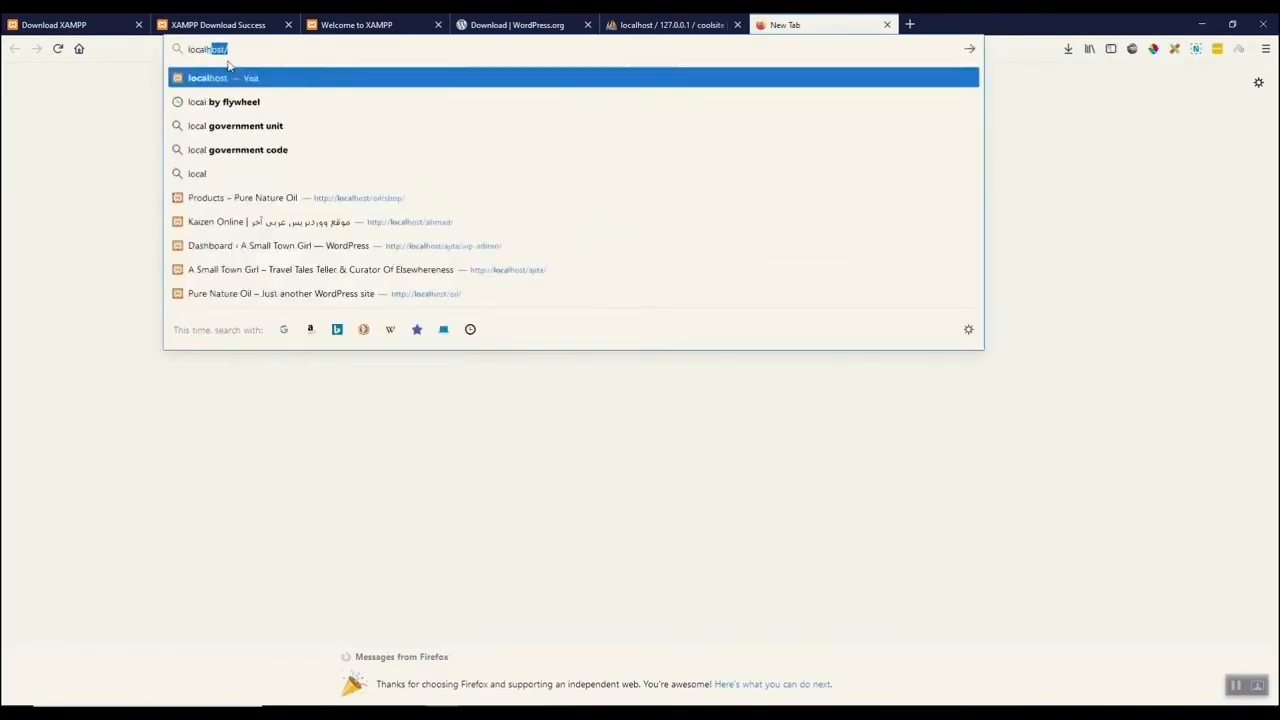
text(/coolsite)
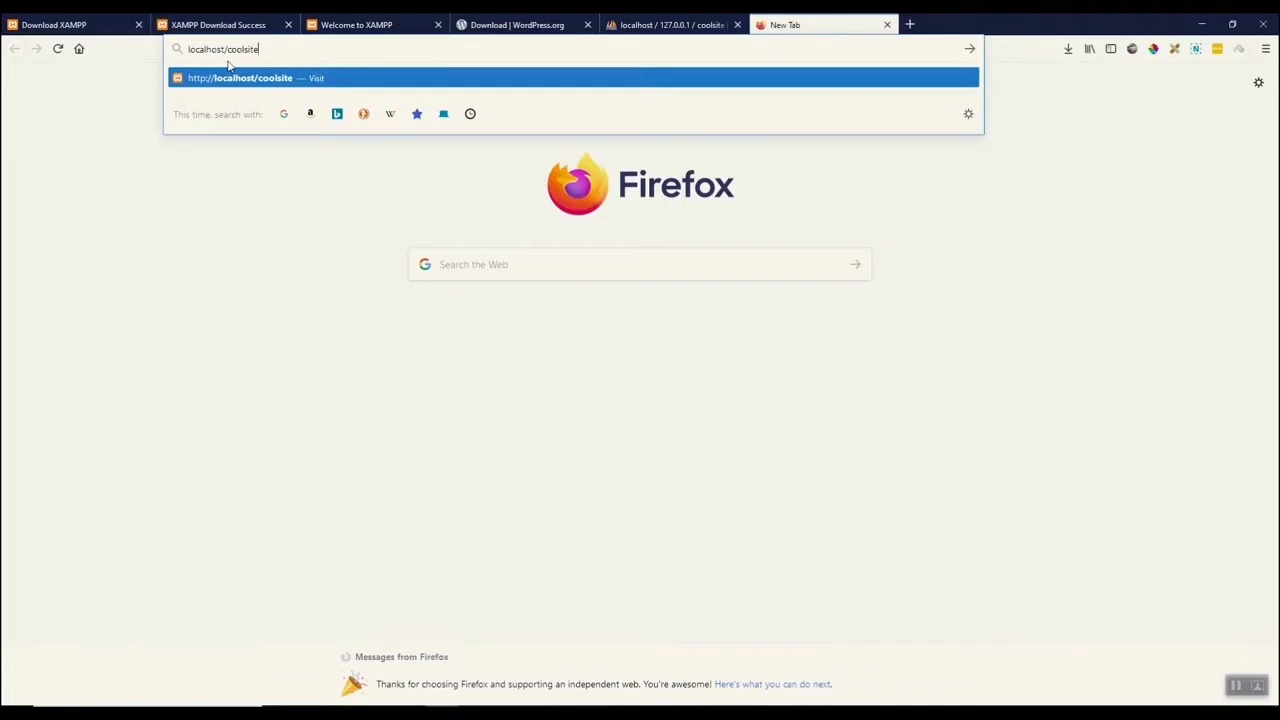
key(Return)
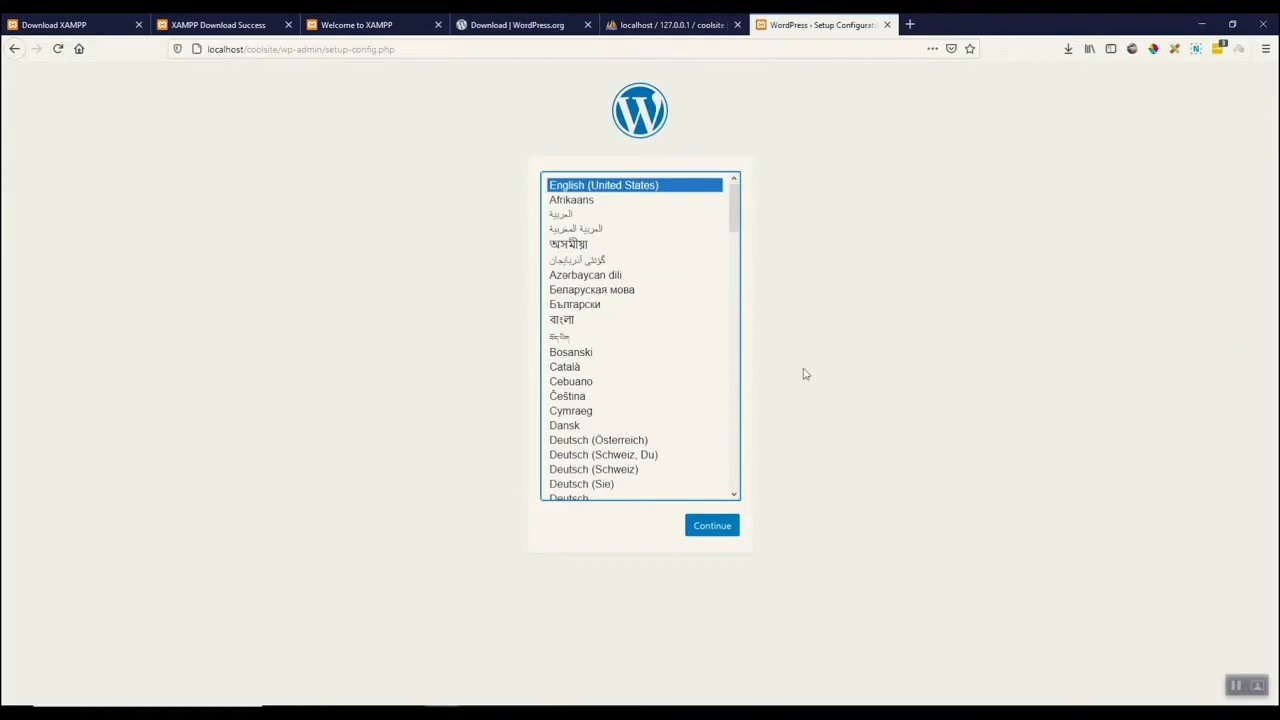
Check the XAMPP control panel and the coolsite folder in File Explorer.
mouse_move(768, 712)
click(768, 655)
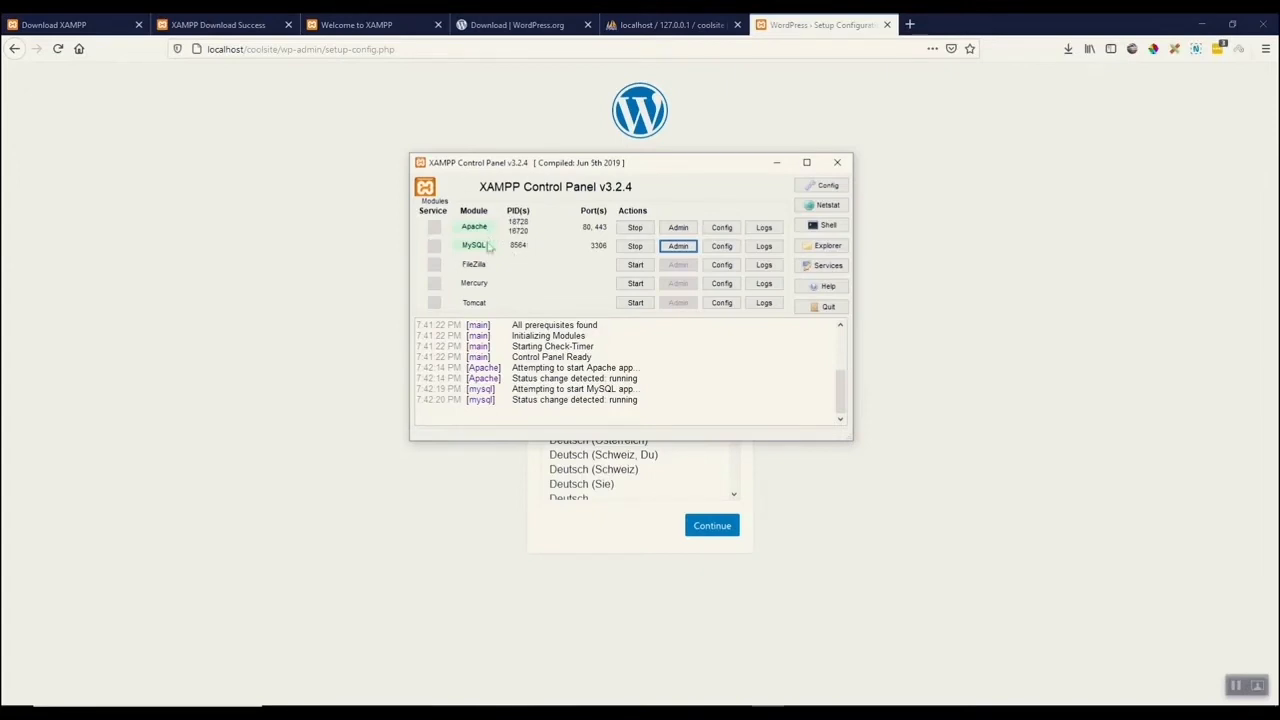
click(779, 164)
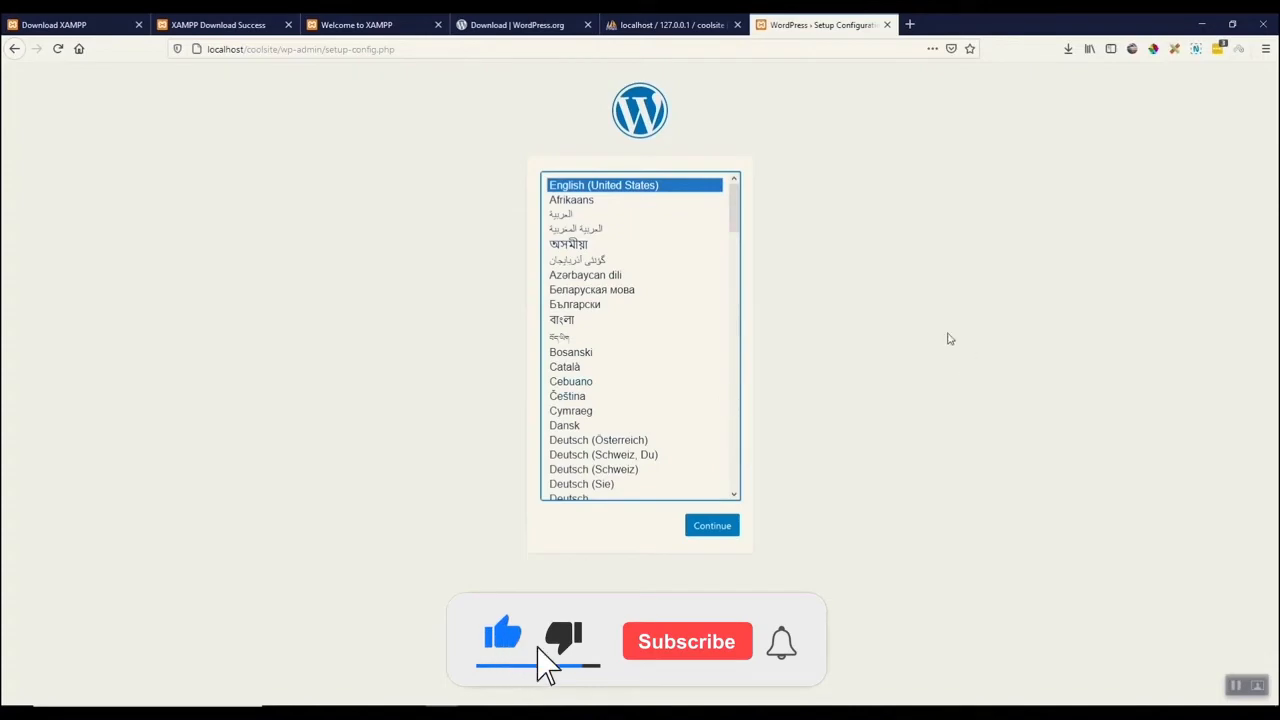
click(352, 713)
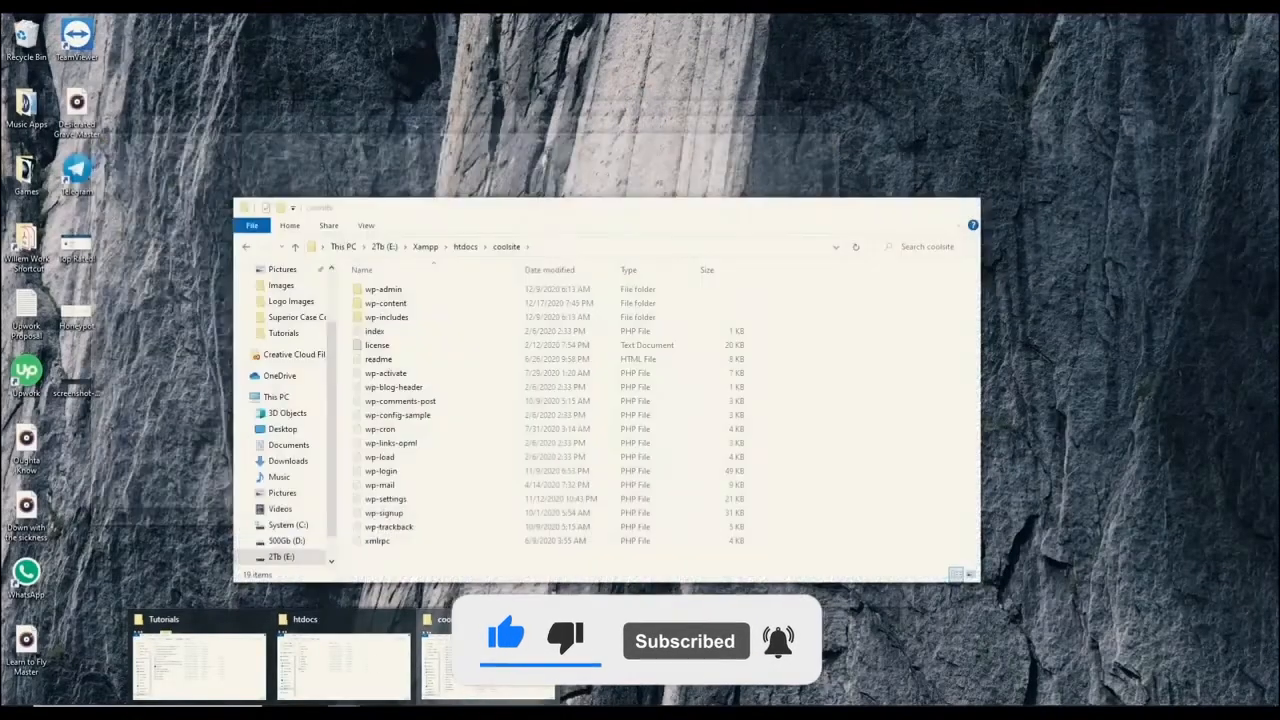
click(490, 660)
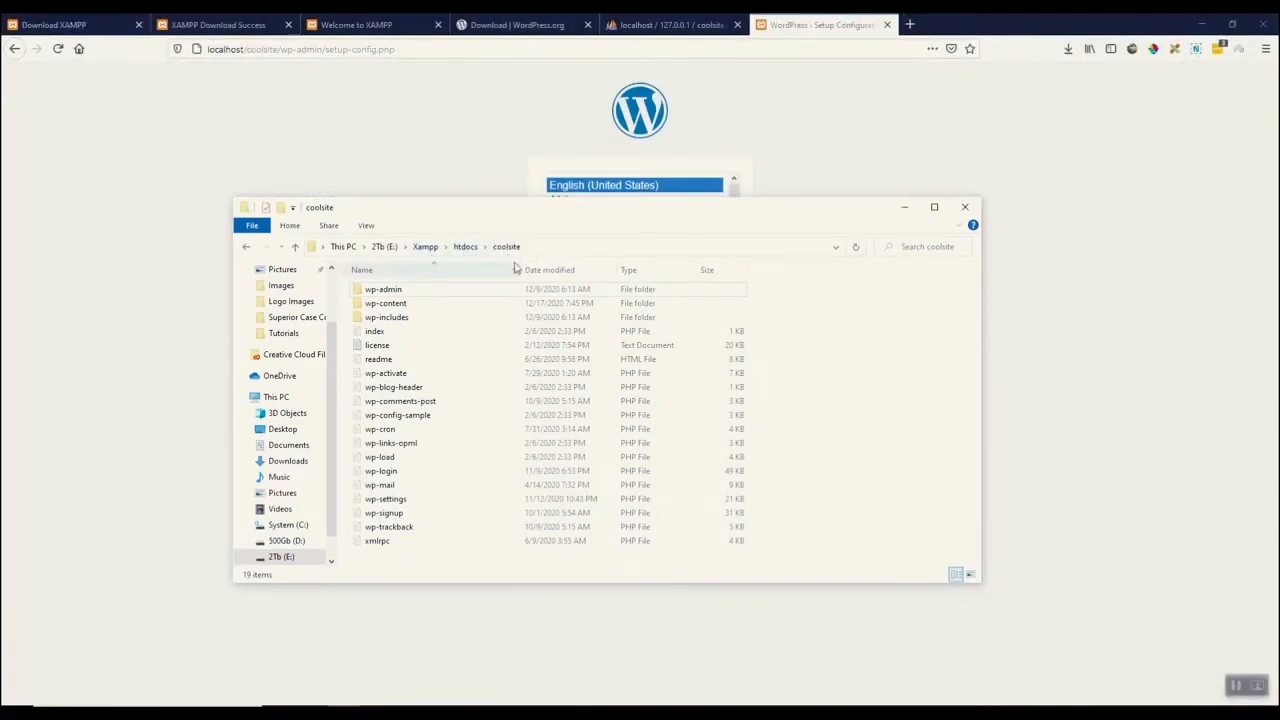
click(1077, 198)
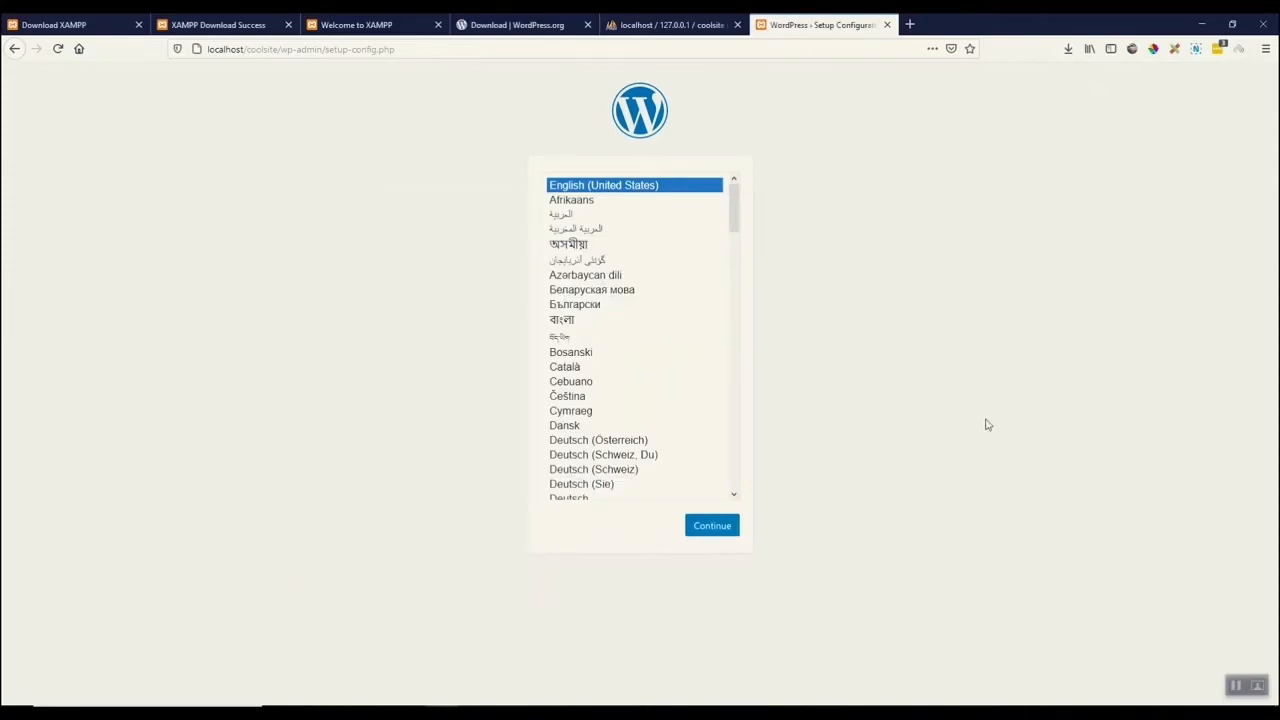
Continue the WordPress setup in English (United States) past the welcome screen to the database connection form.
scroll(630, 268, down, 1)
click(712, 526)
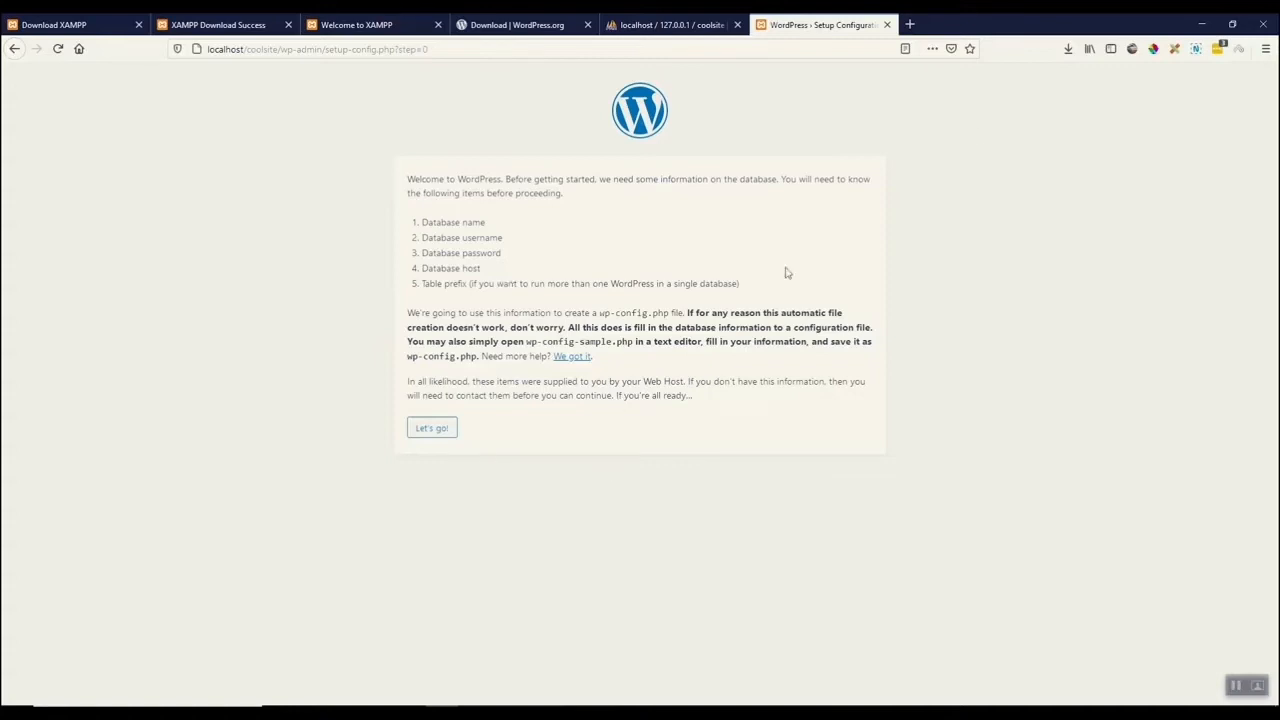
click(427, 432)
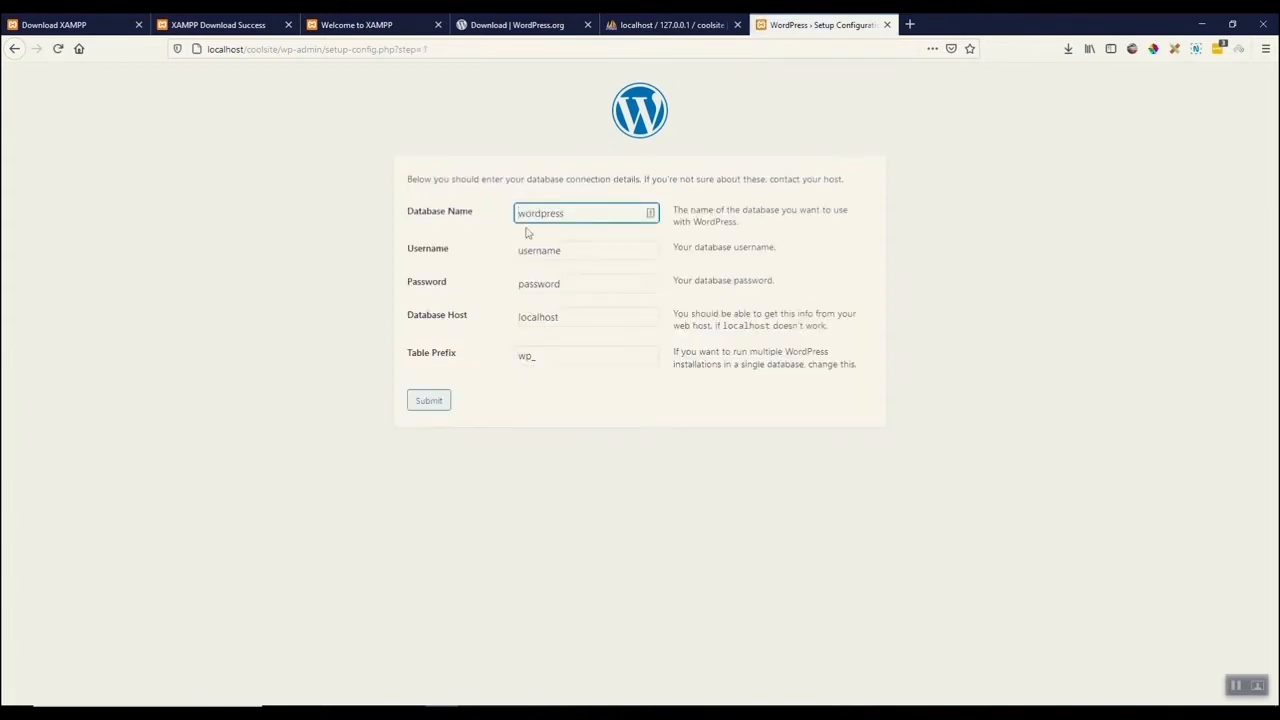
click(700, 25)
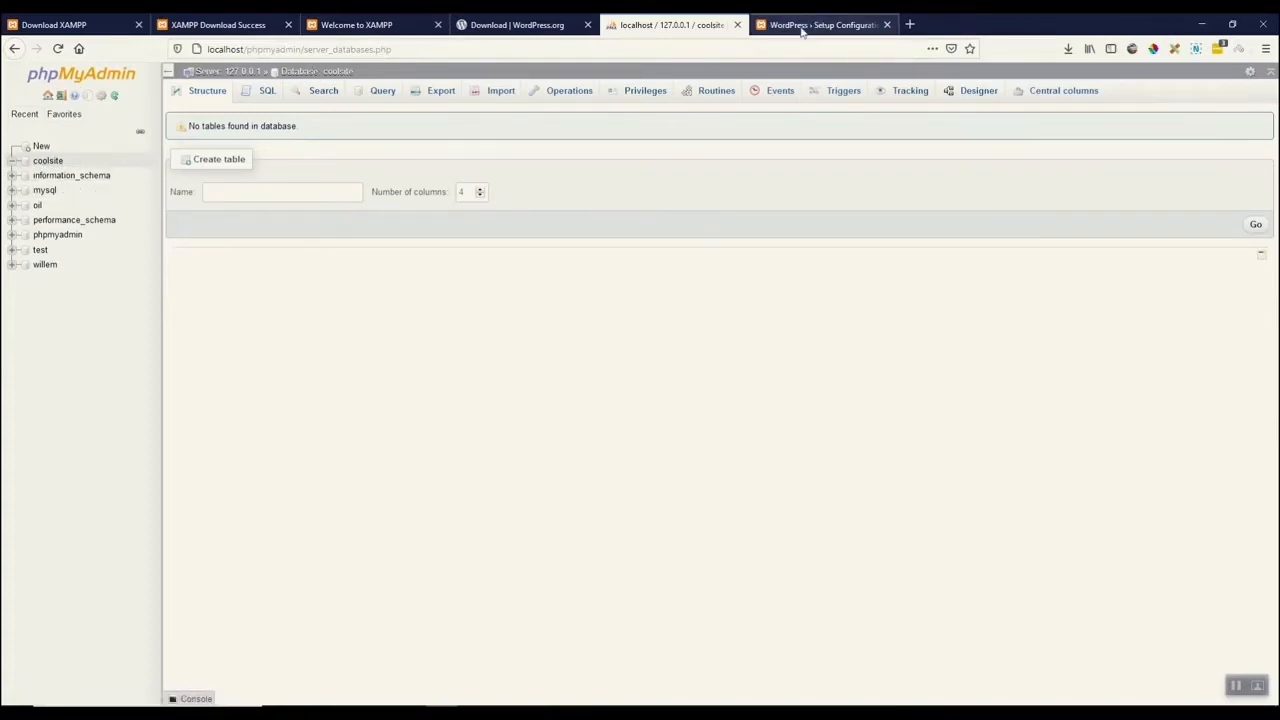
Set the database name to coolsite and the database username to root in the connection form.
click(803, 26)
text(coolsitewordpress)
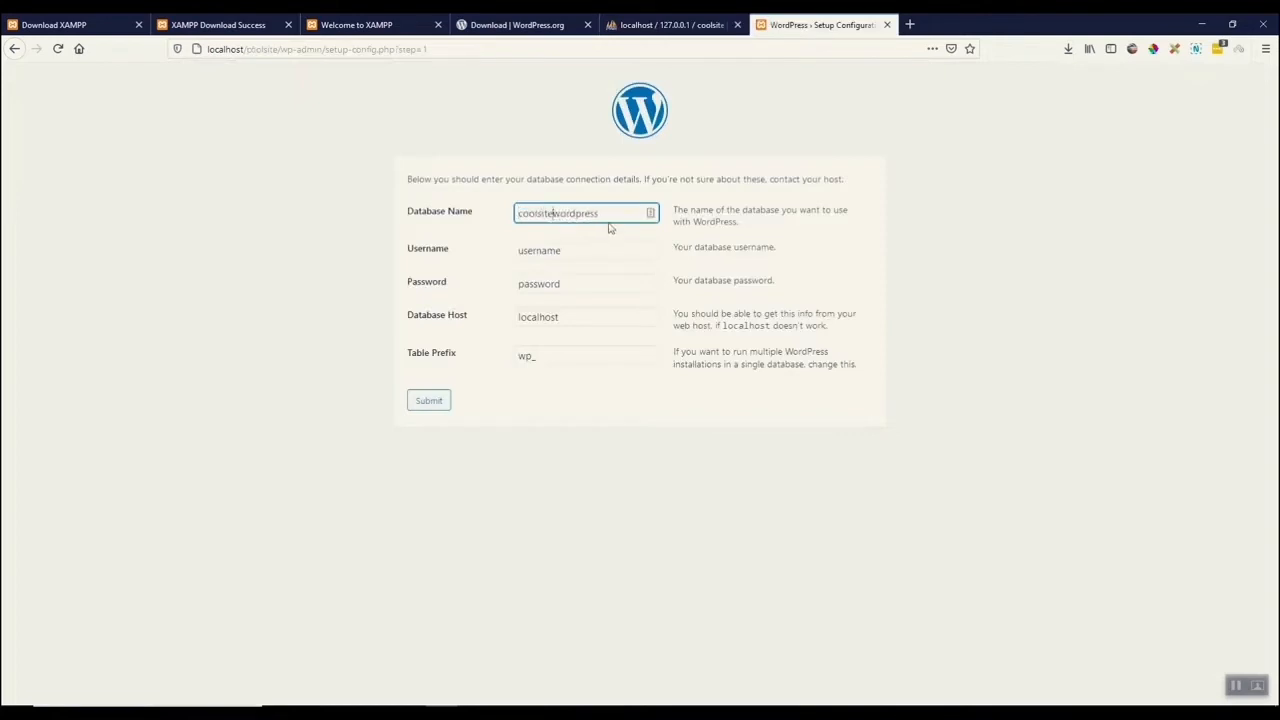
key(BackSpace)
key(BackSpace)
key(BackSpace)
key(BackSpace)
key(BackSpace)
key(BackSpace)
double_click(580, 250)
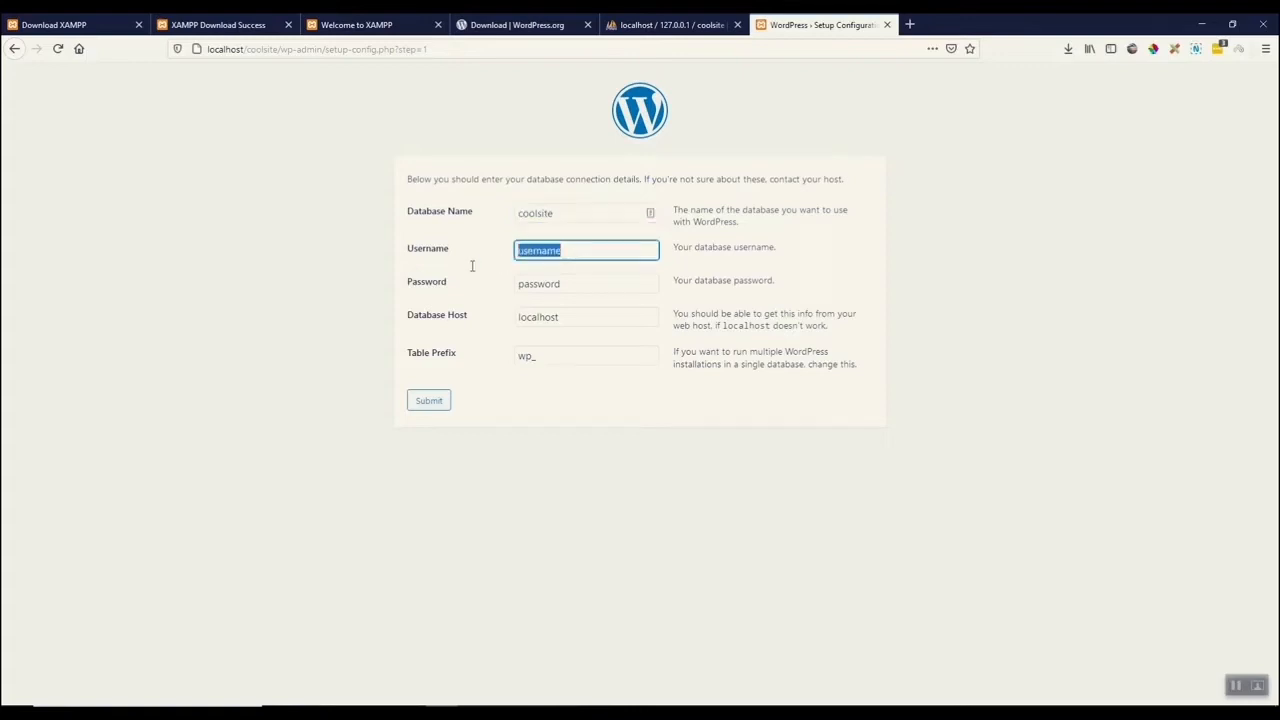
text(root)
key(Escape)
click(486, 262)
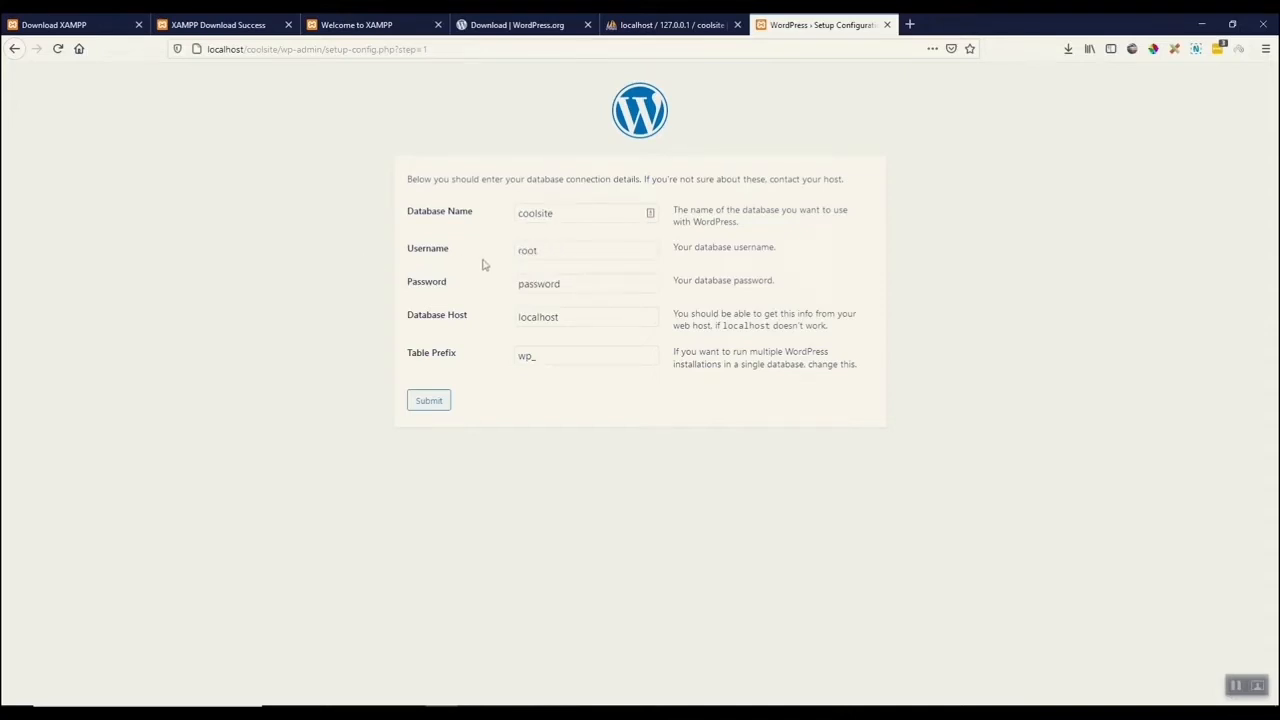
Clear the database password, set the table prefix to clst_, and submit the connection details.
double_click(589, 284)
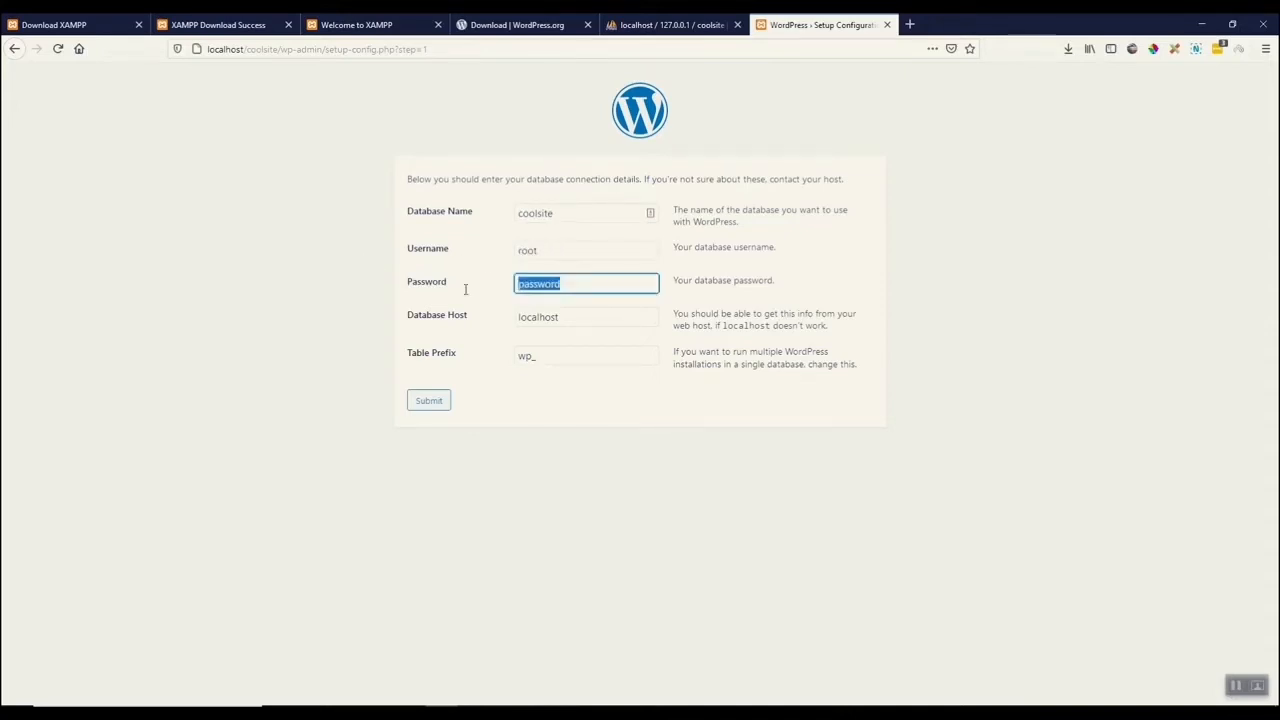
key(BackSpace)
double_click(524, 357)
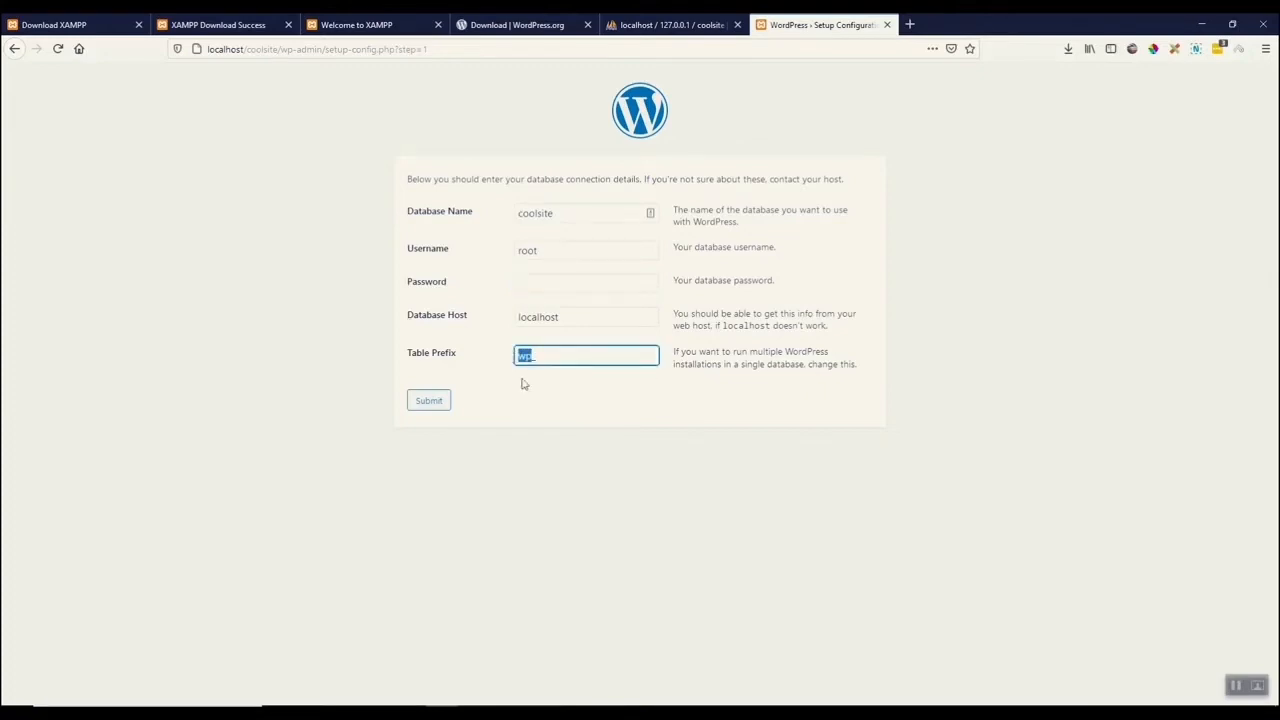
text(cist_)
click(518, 289)
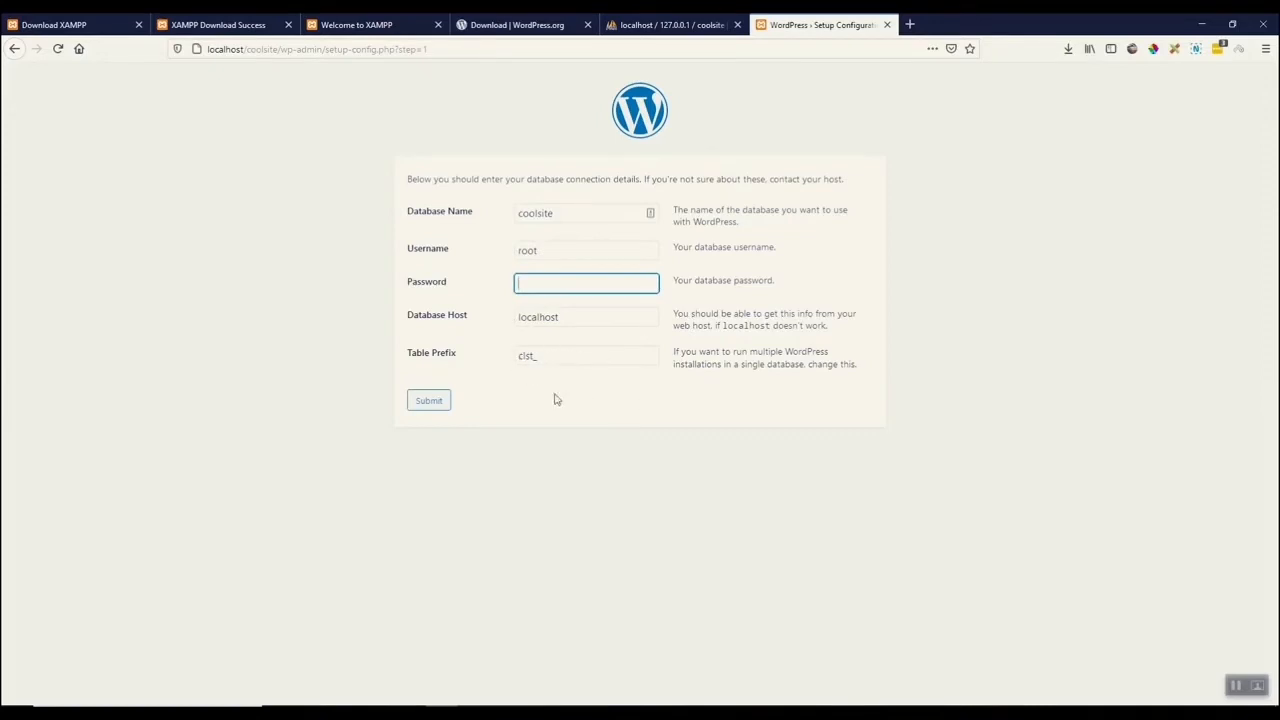
drag(538, 356, 530, 358)
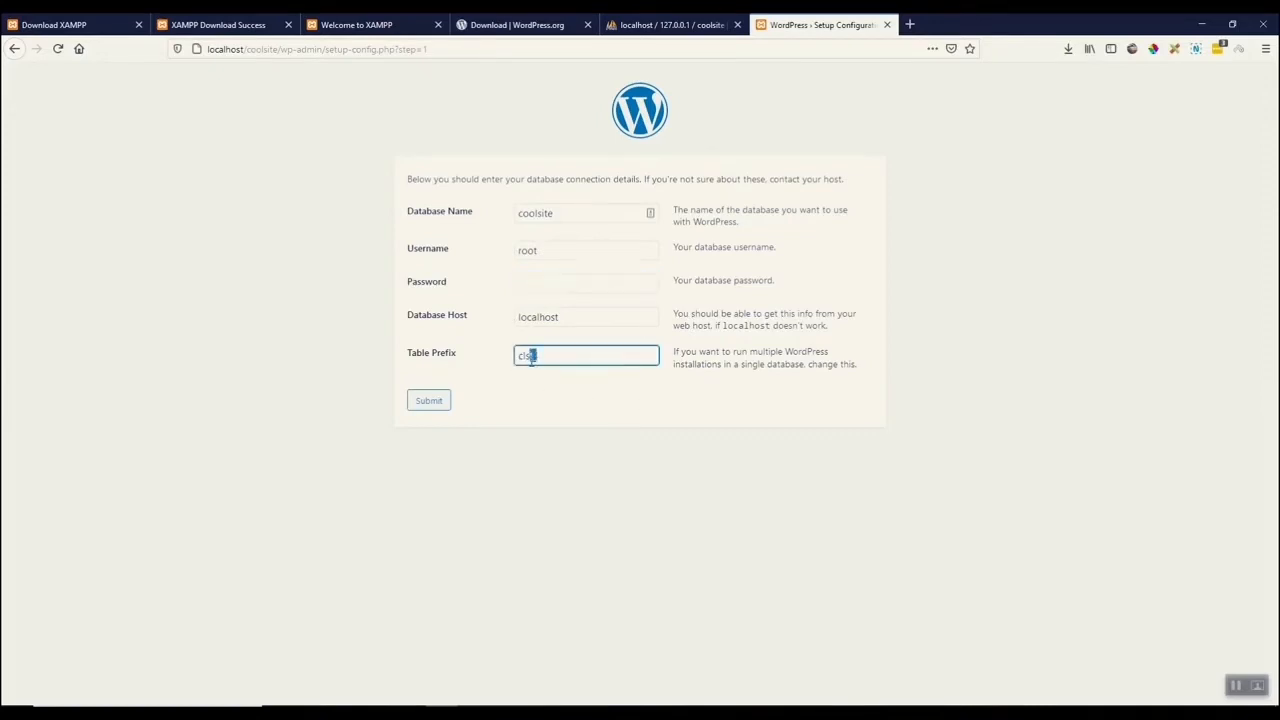
click(566, 356)
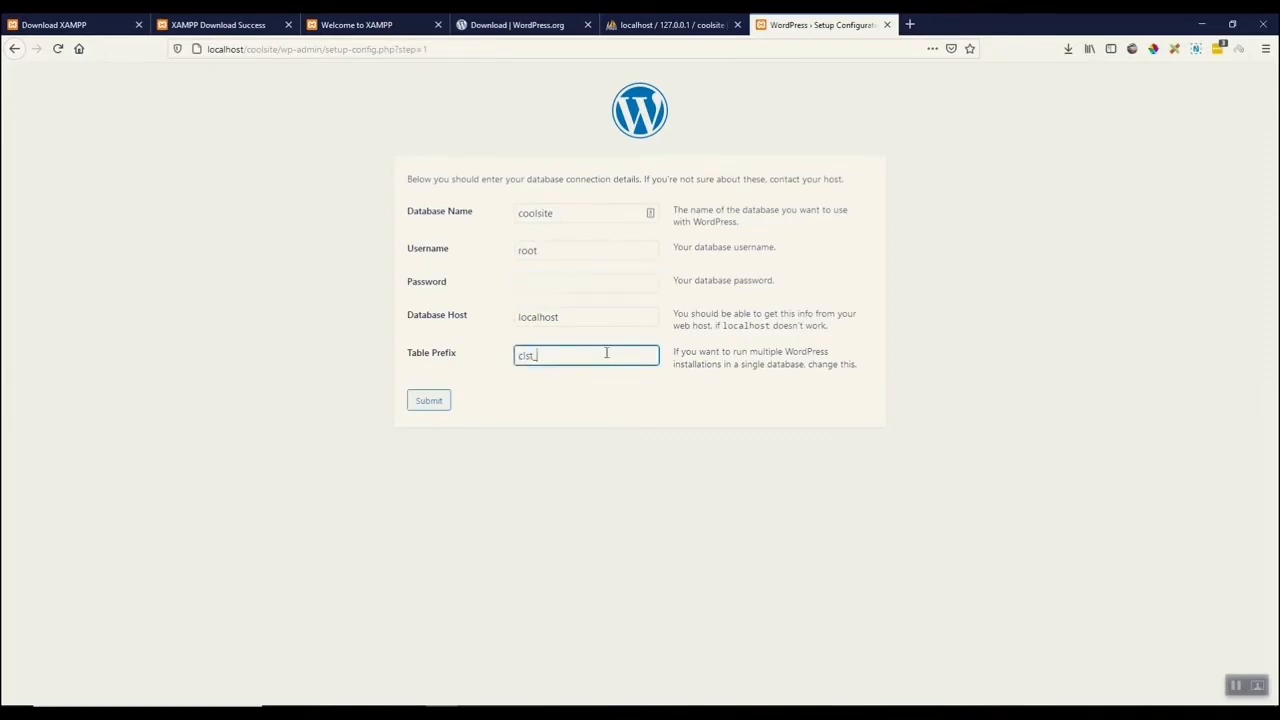
click(427, 402)
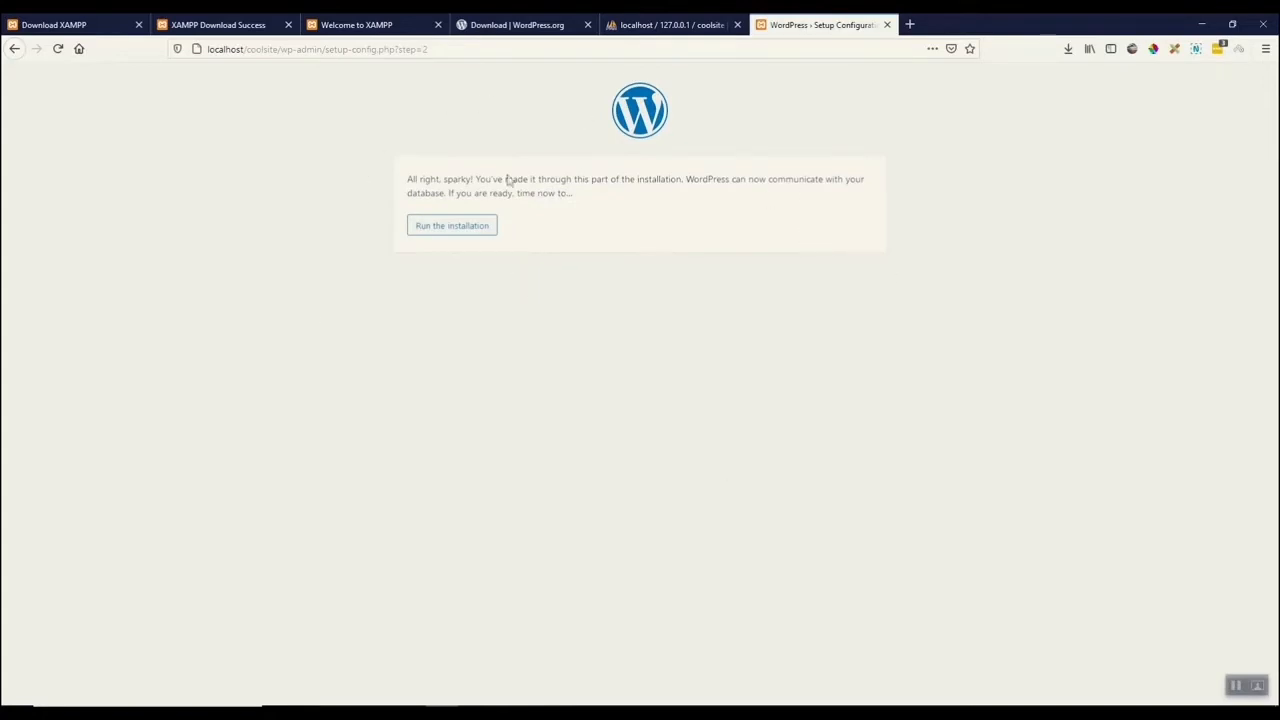
Run the installation and enter the site title Cool Site and the admin username coolsite.
click(451, 230)
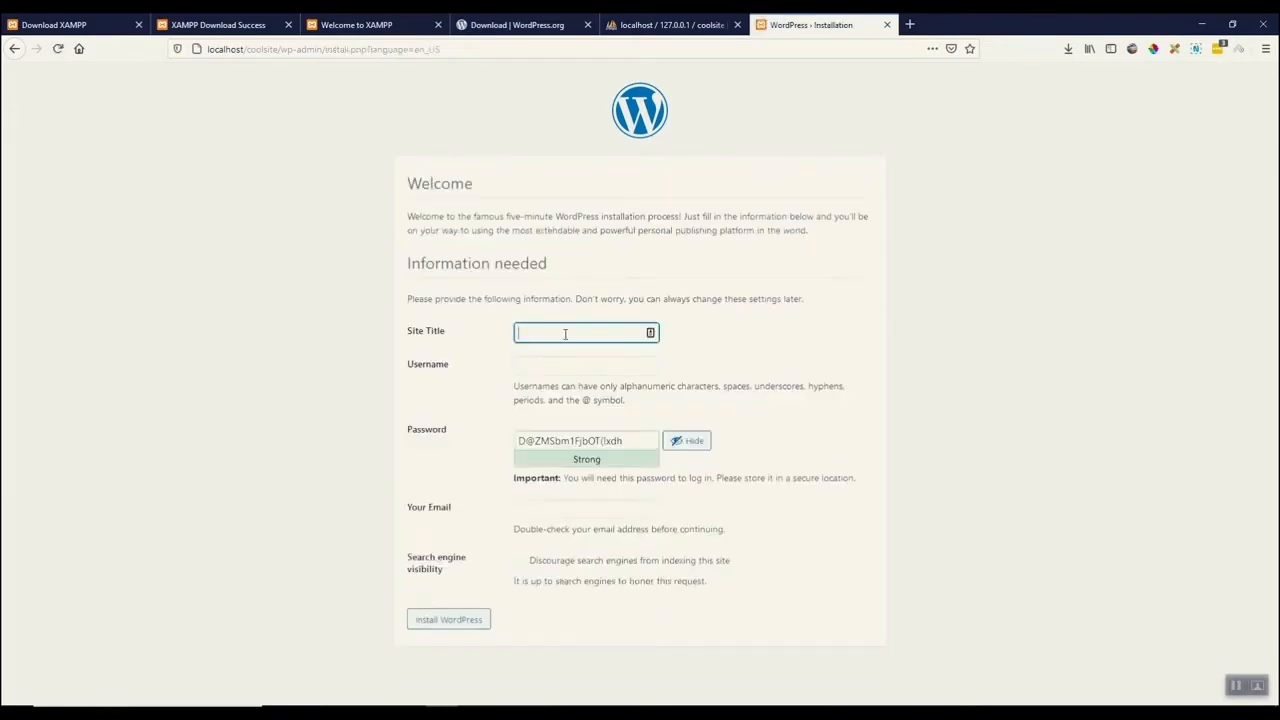
text(Cool Site)
click(552, 367)
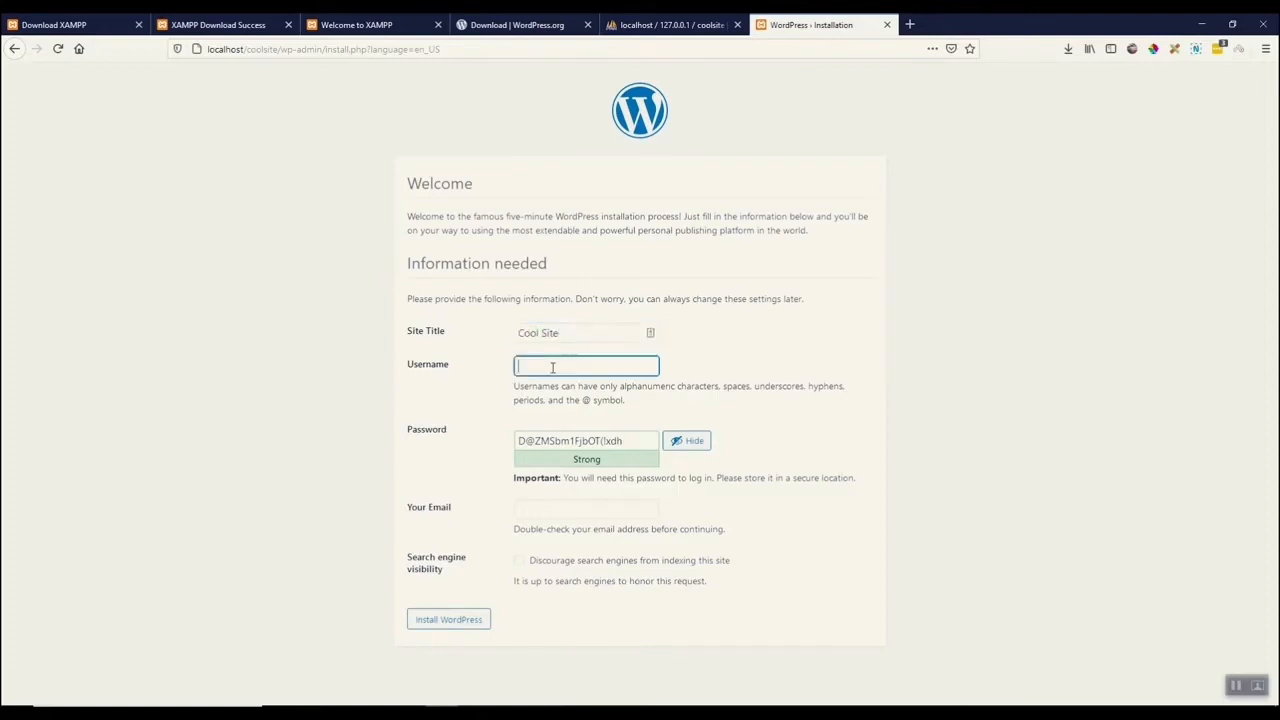
text(coolsite)
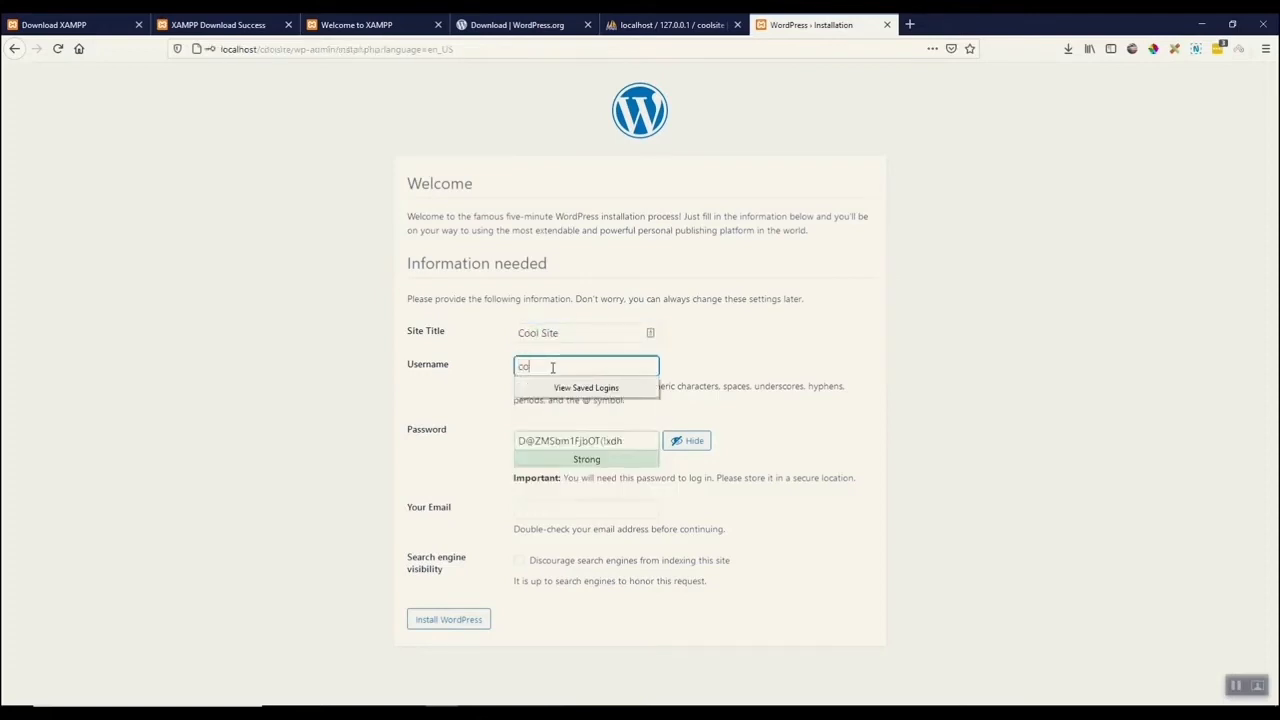
Copy the generated admin password and fill in the admin e-mail address from the suggestions.
click(743, 358)
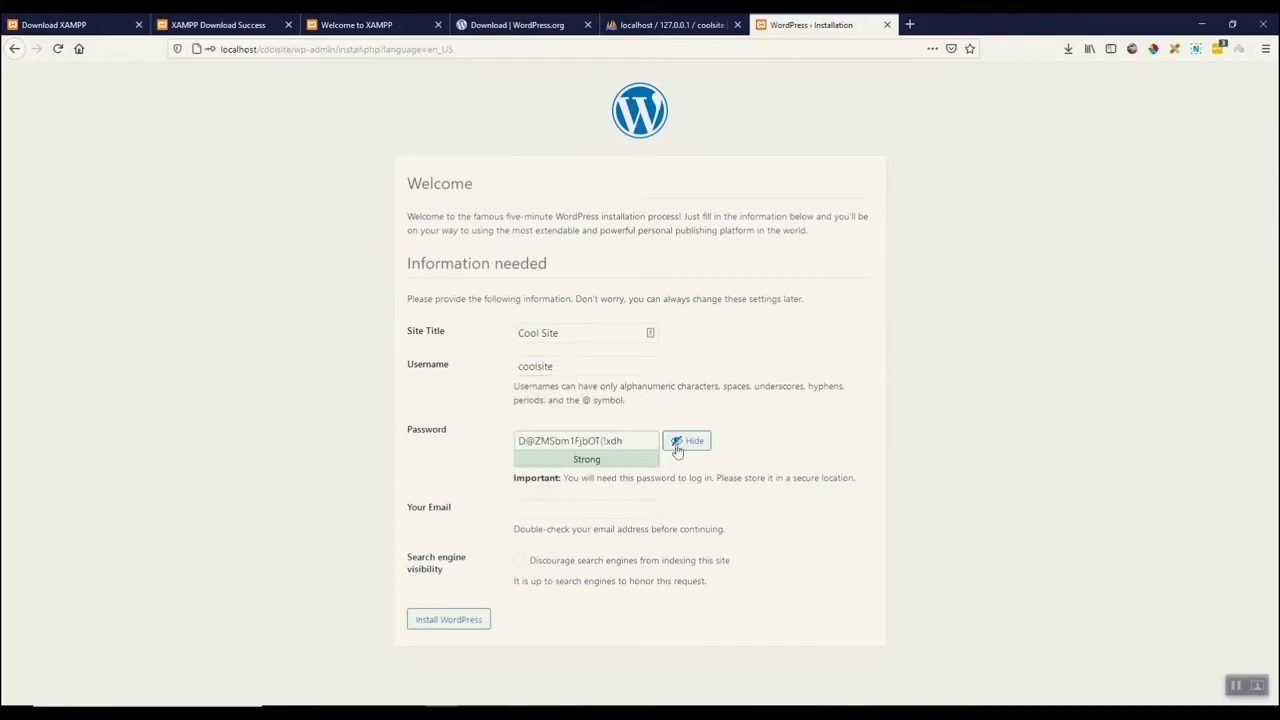
drag(640, 441, 434, 462)
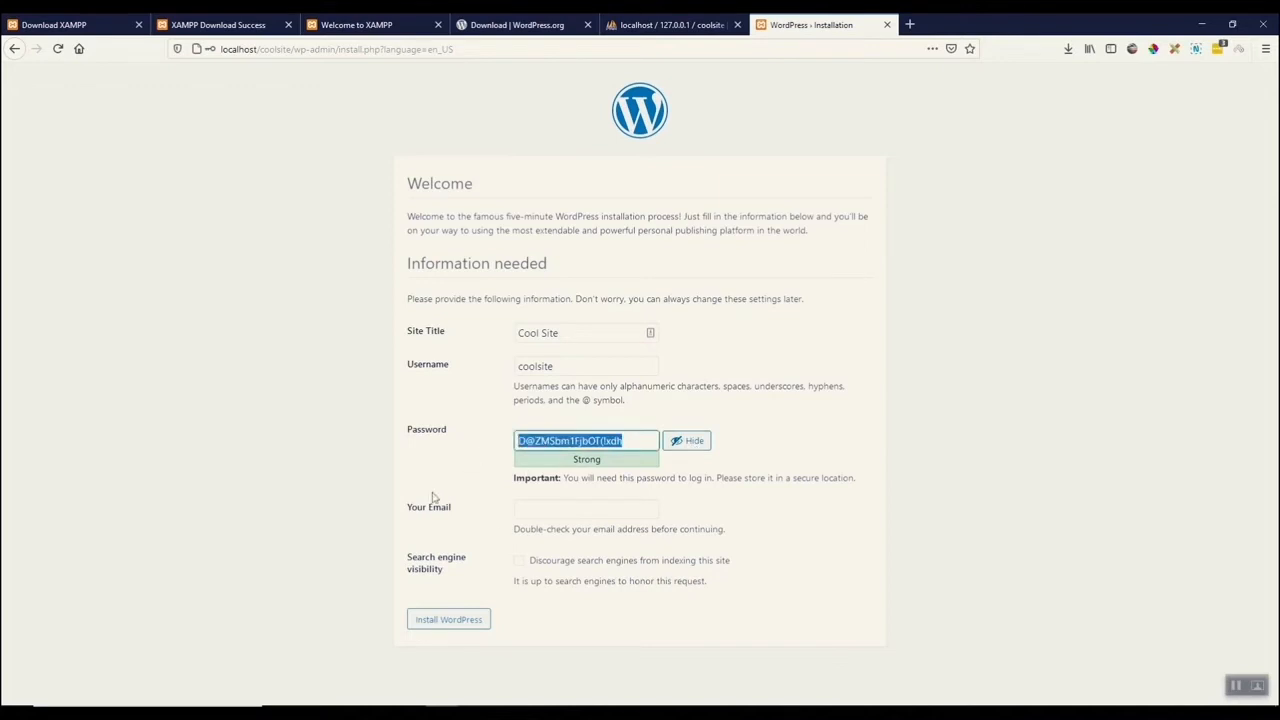
click(542, 508)
text(w)
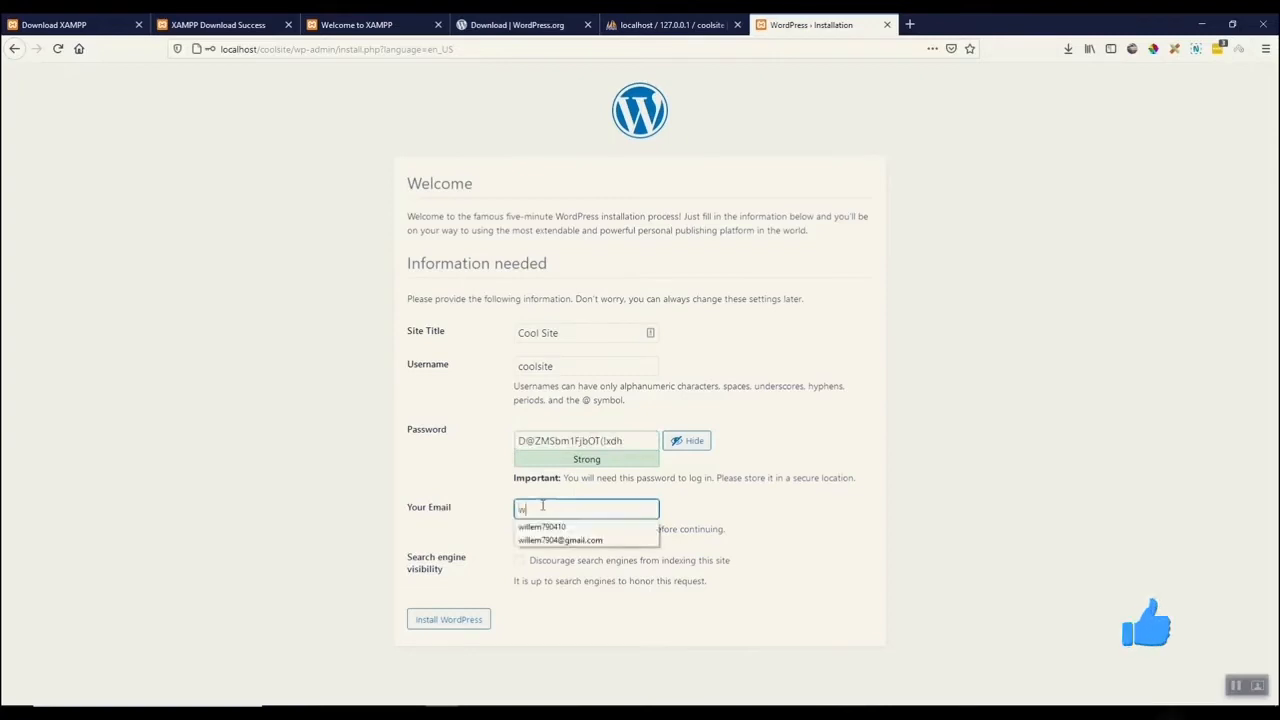
click(560, 540)
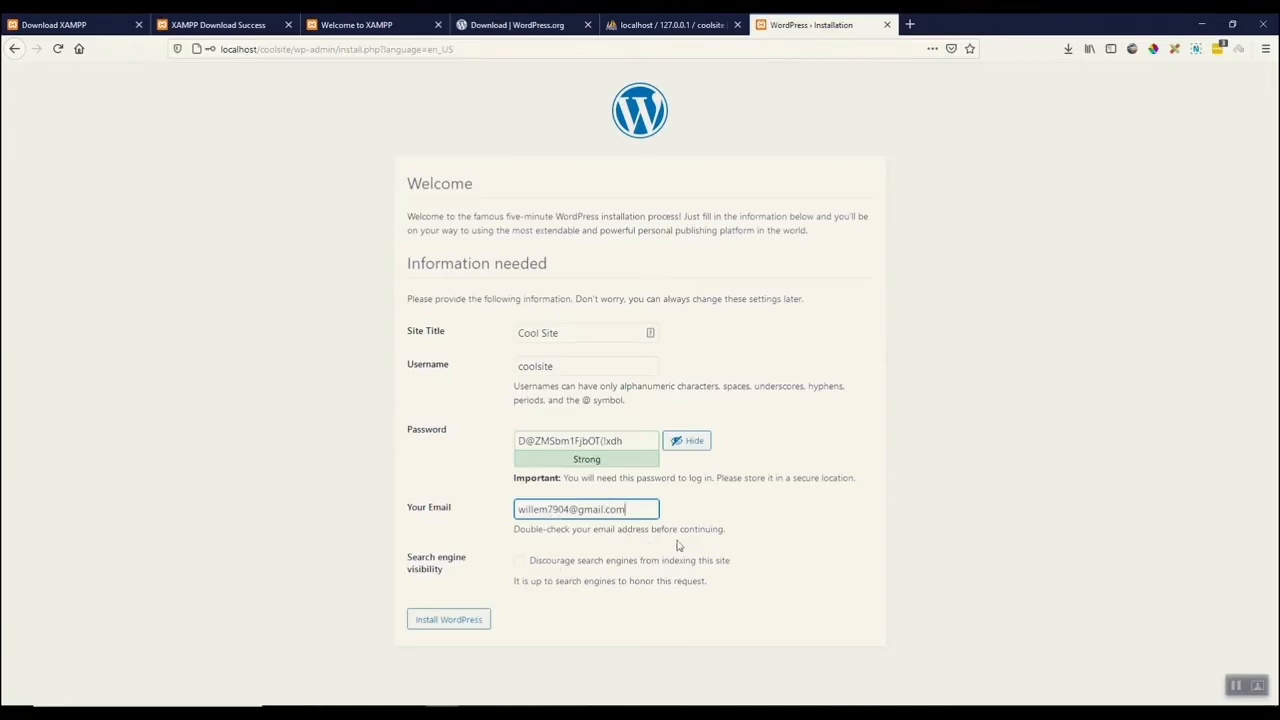
Toggle the search engine visibility option, install WordPress, and decline saving the login in the browser.
click(519, 563)
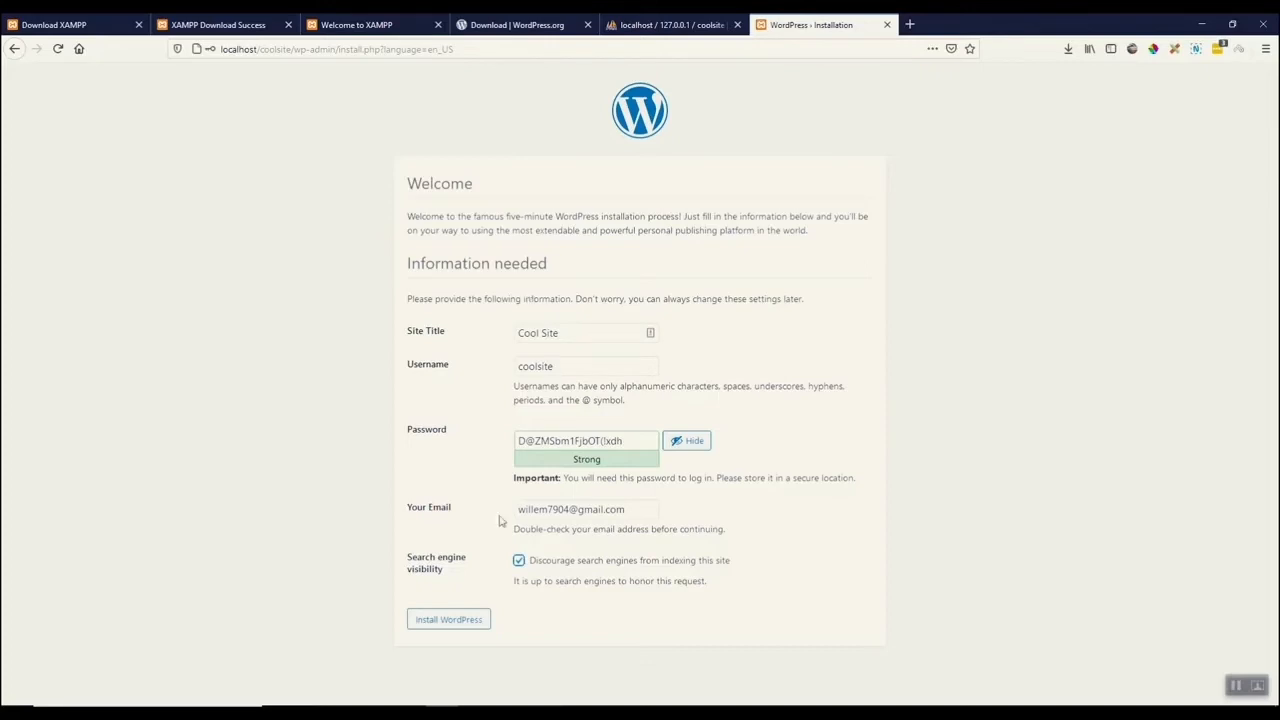
click(519, 561)
click(449, 620)
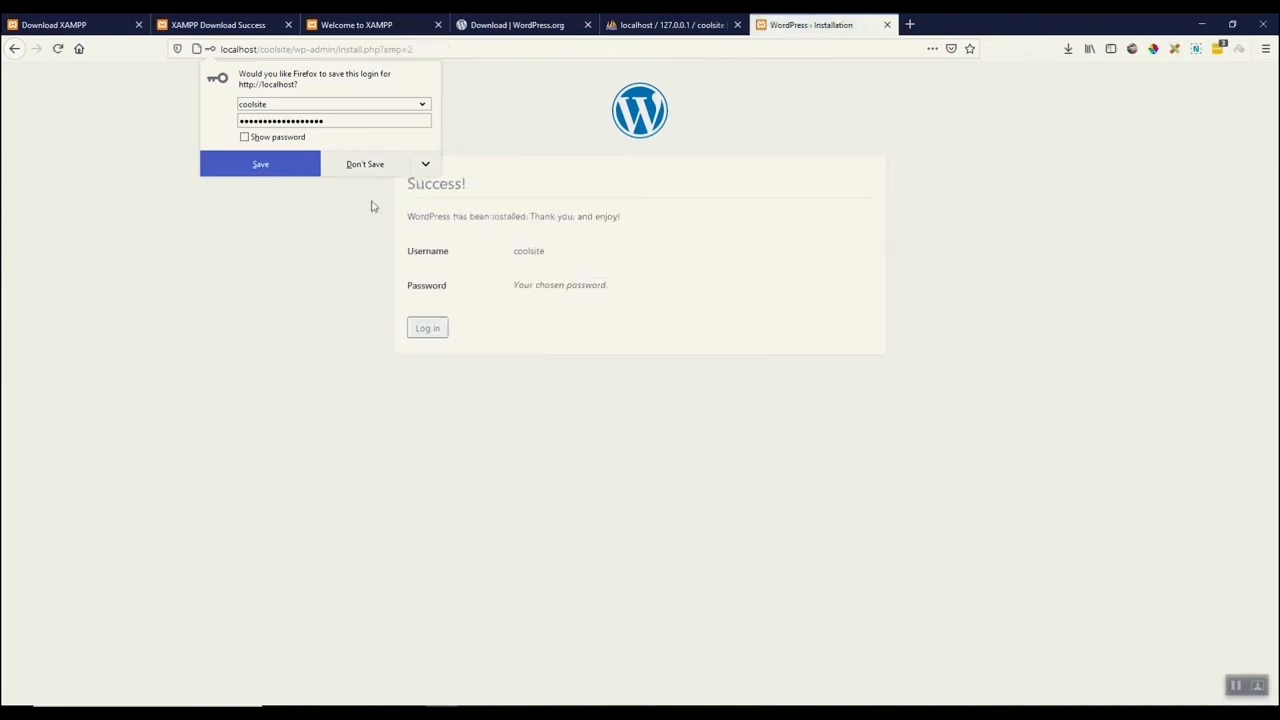
click(368, 162)
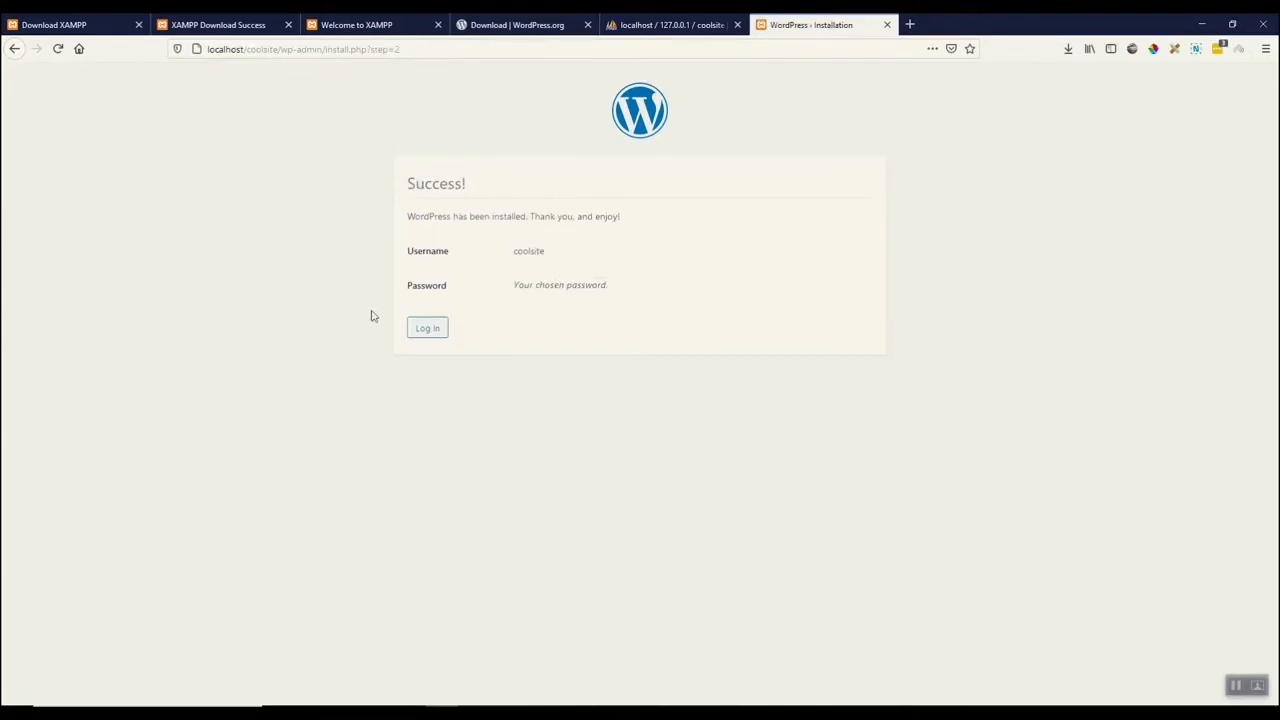
Log in as coolsite with the copied password, declining both password-saving offers.
click(422, 333)
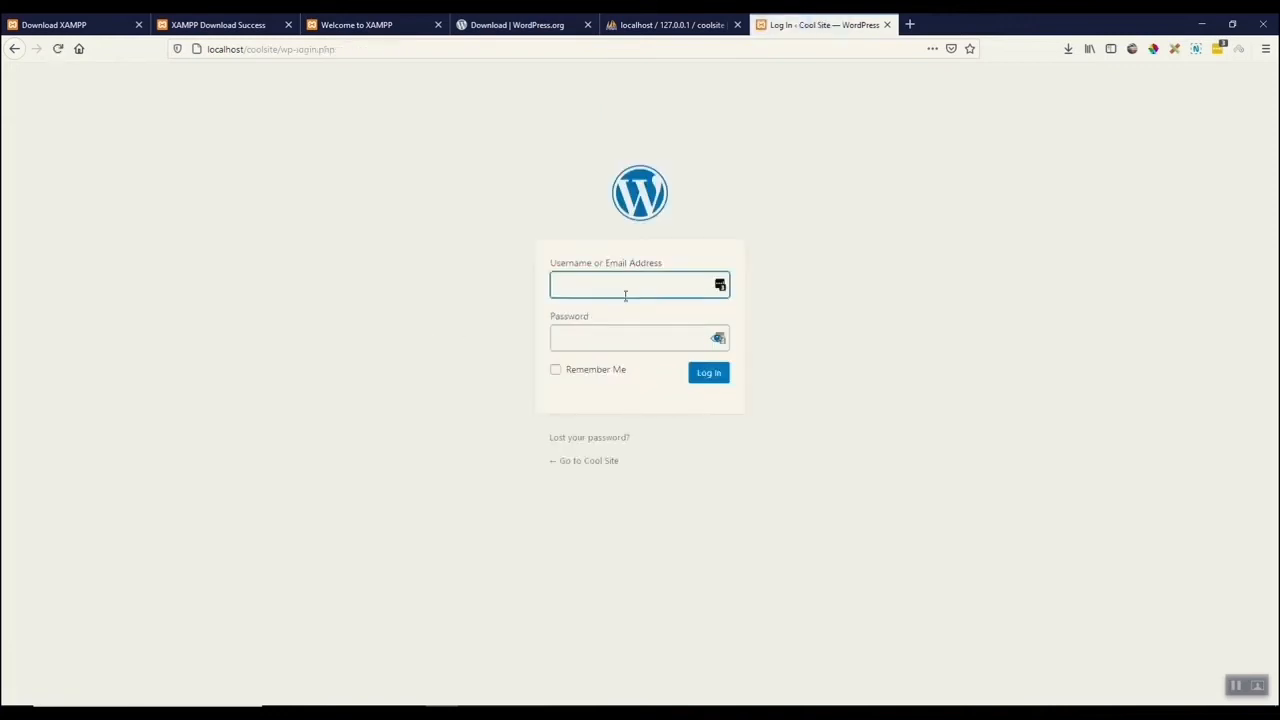
click(621, 289)
text(coolsite)
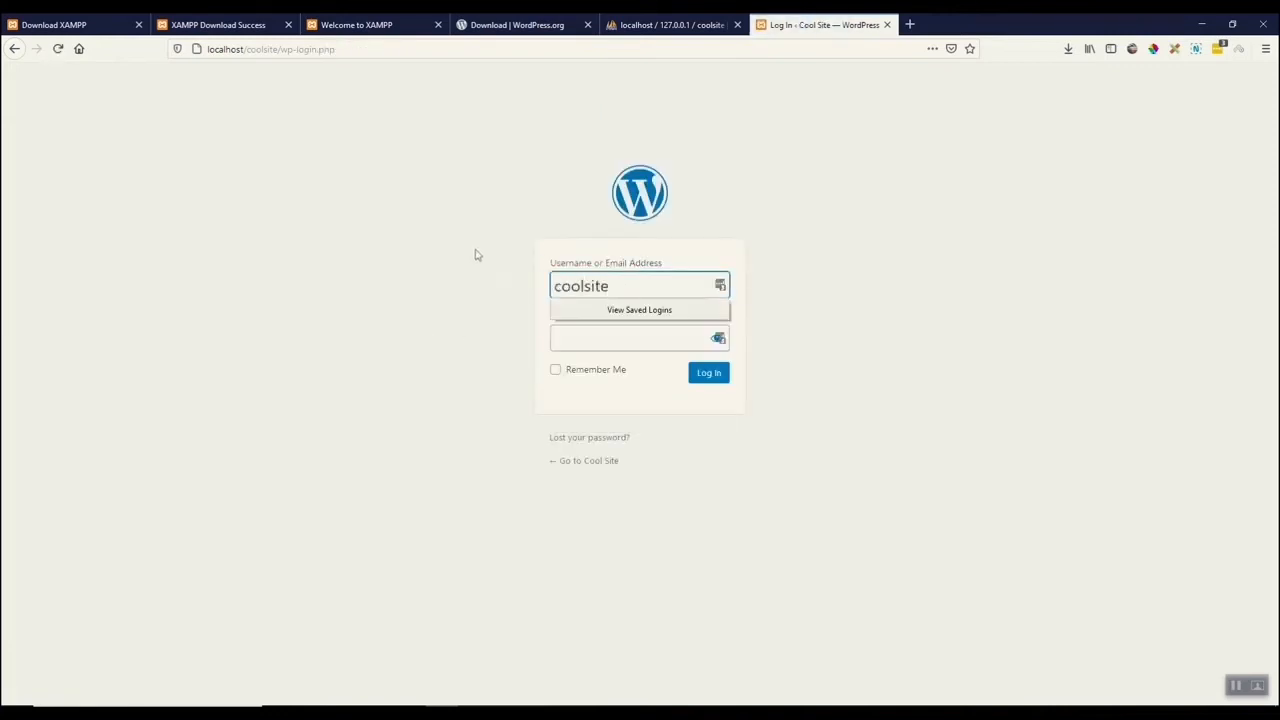
click(617, 339)
key(ctrl+v)
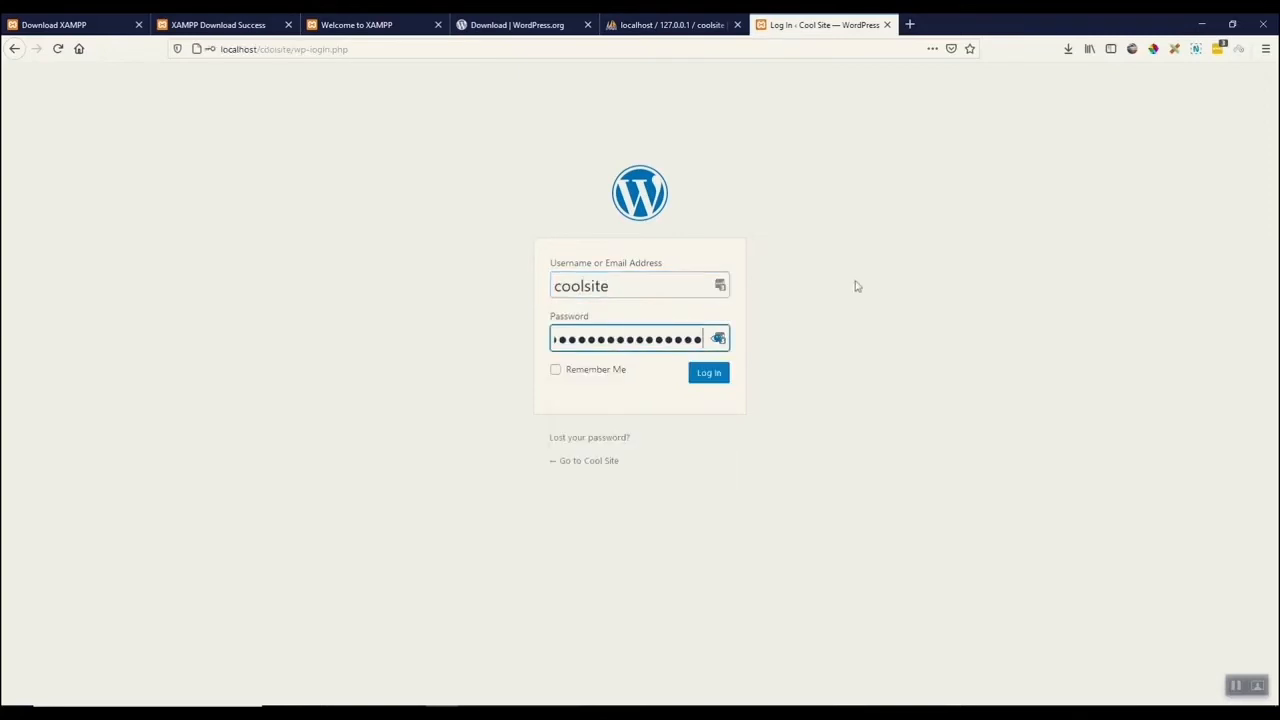
click(712, 380)
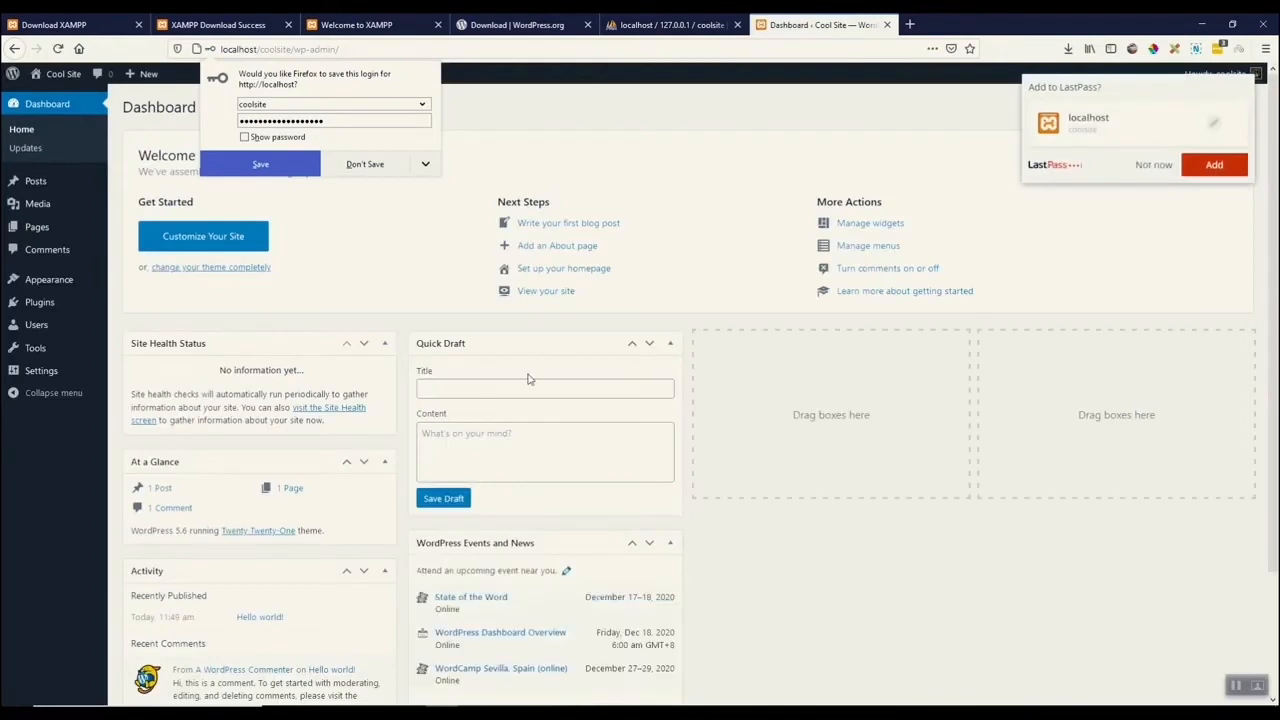
click(368, 164)
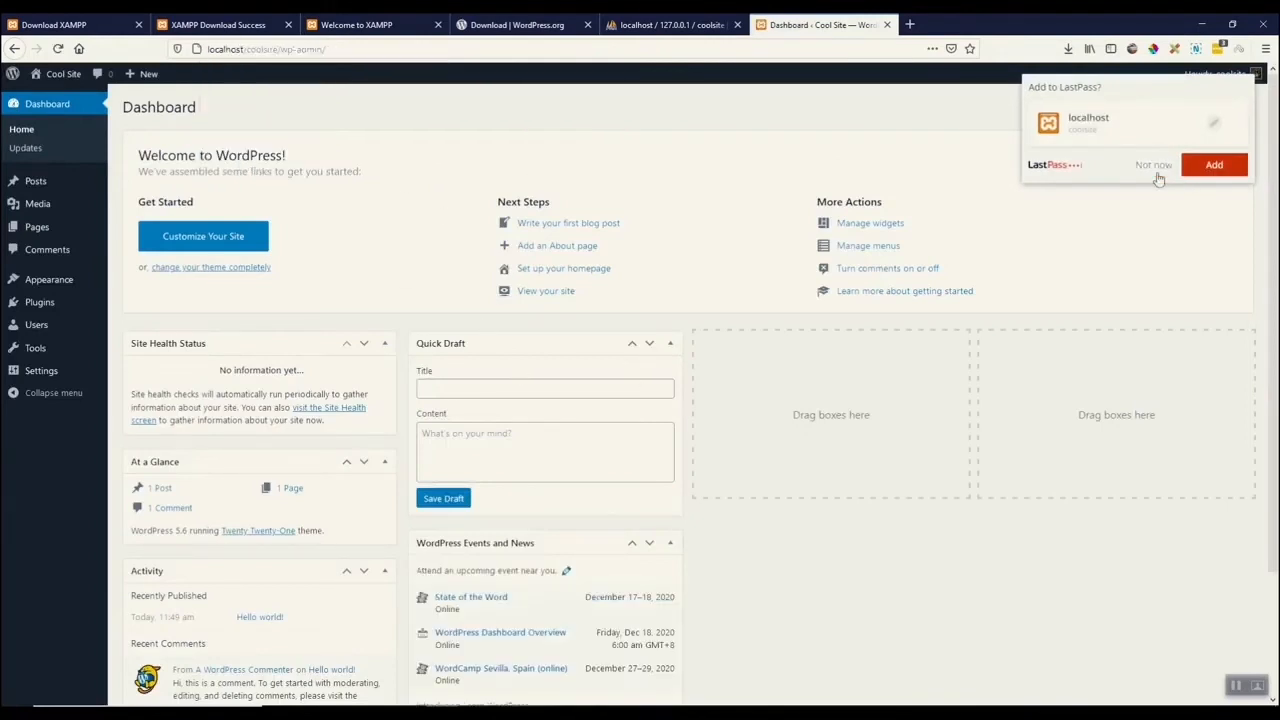
click(1160, 167)
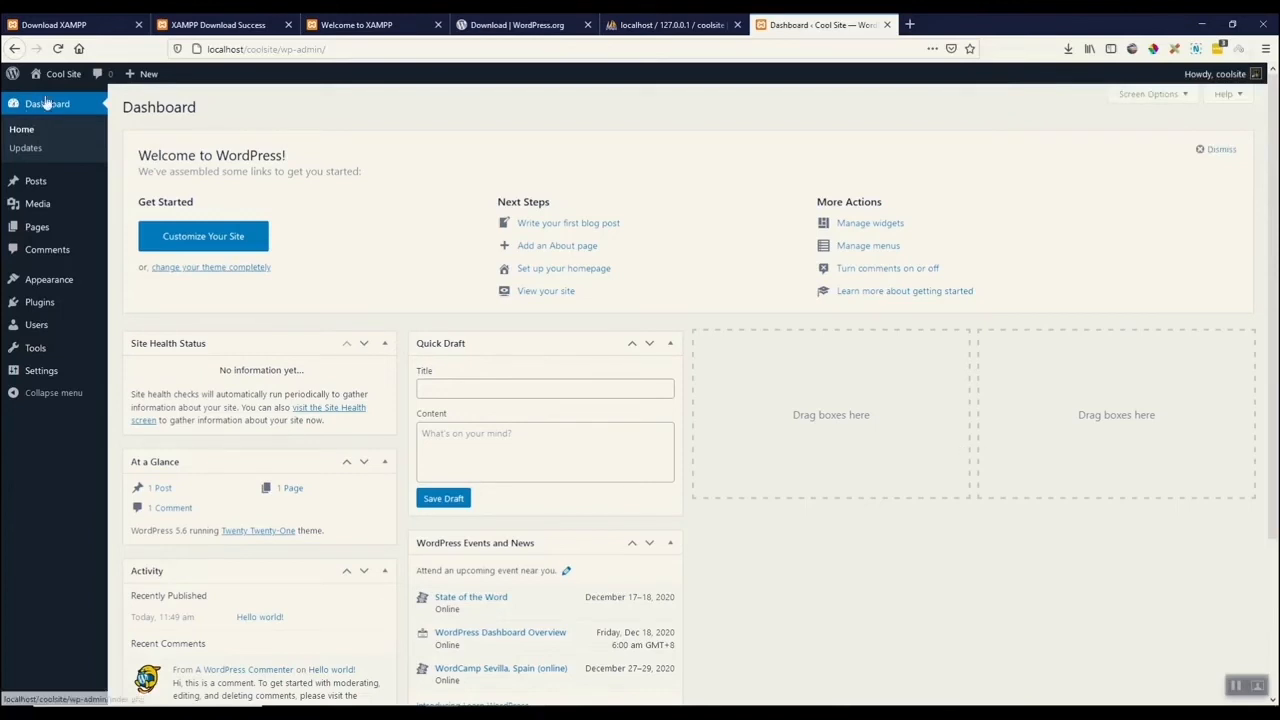
Visit the site's front end and scroll through the homepage.
mouse_move(55, 82)
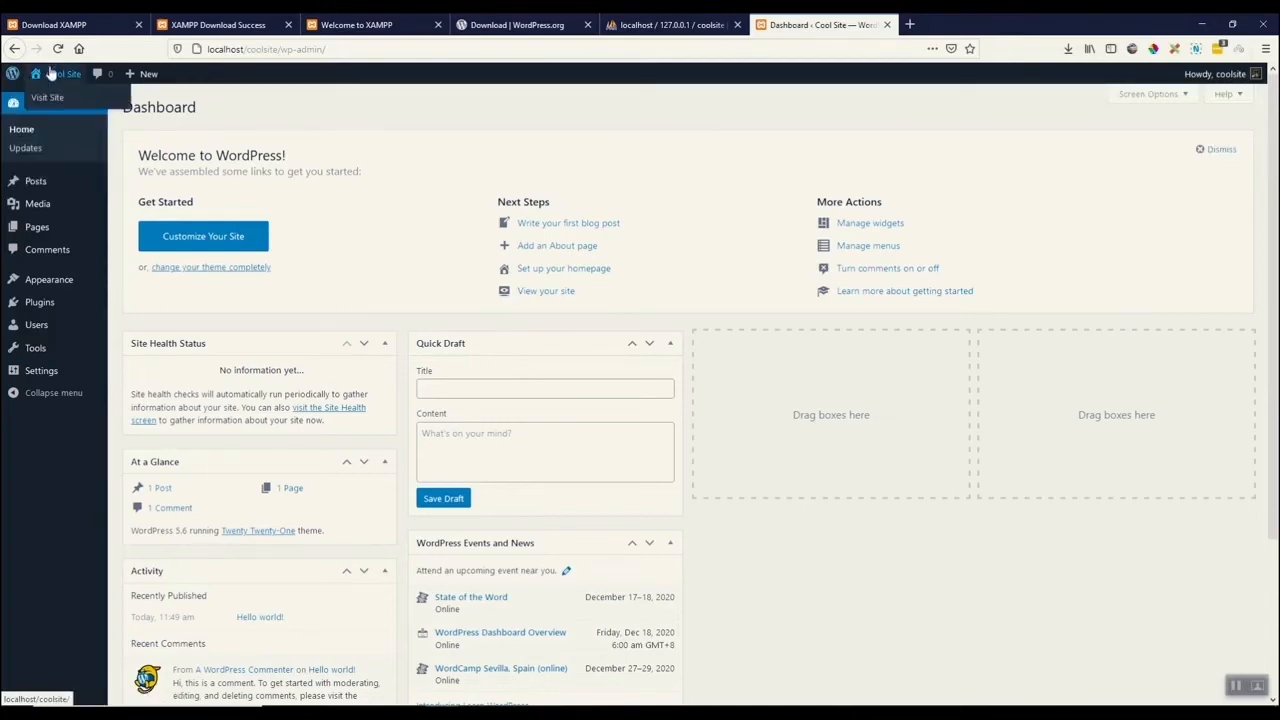
click(52, 97)
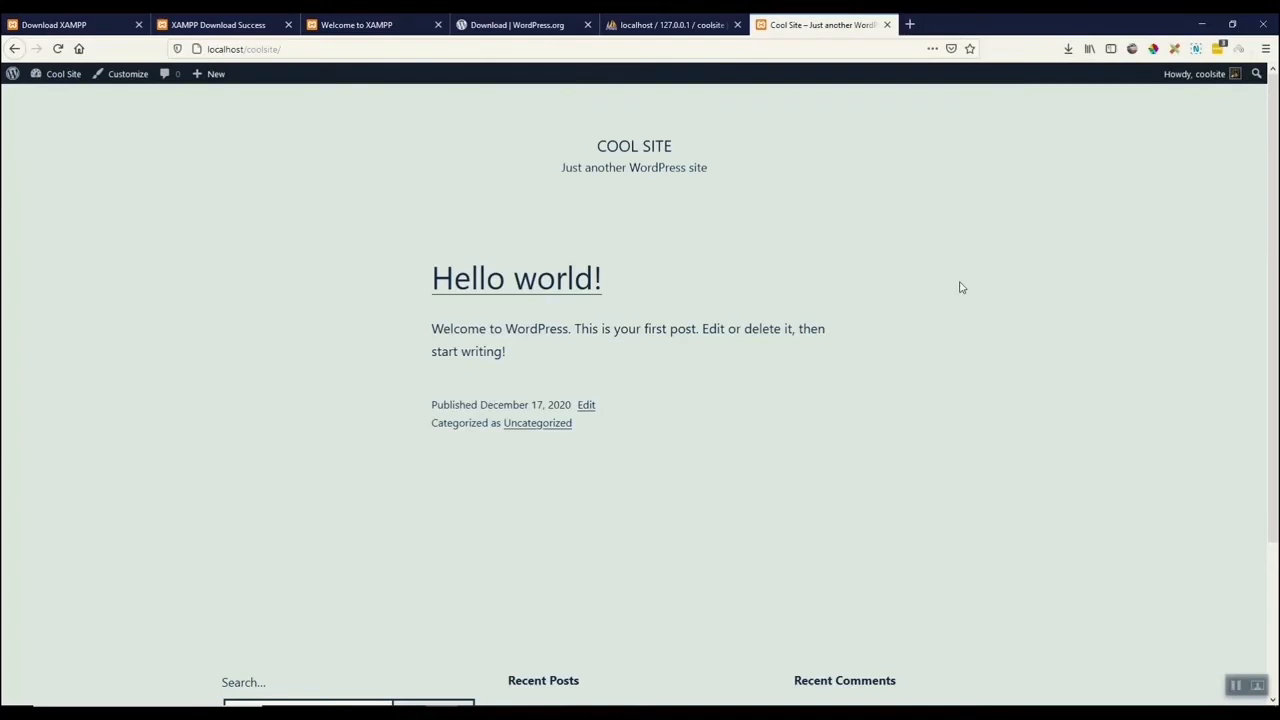
scroll(988, 280, down, 3)
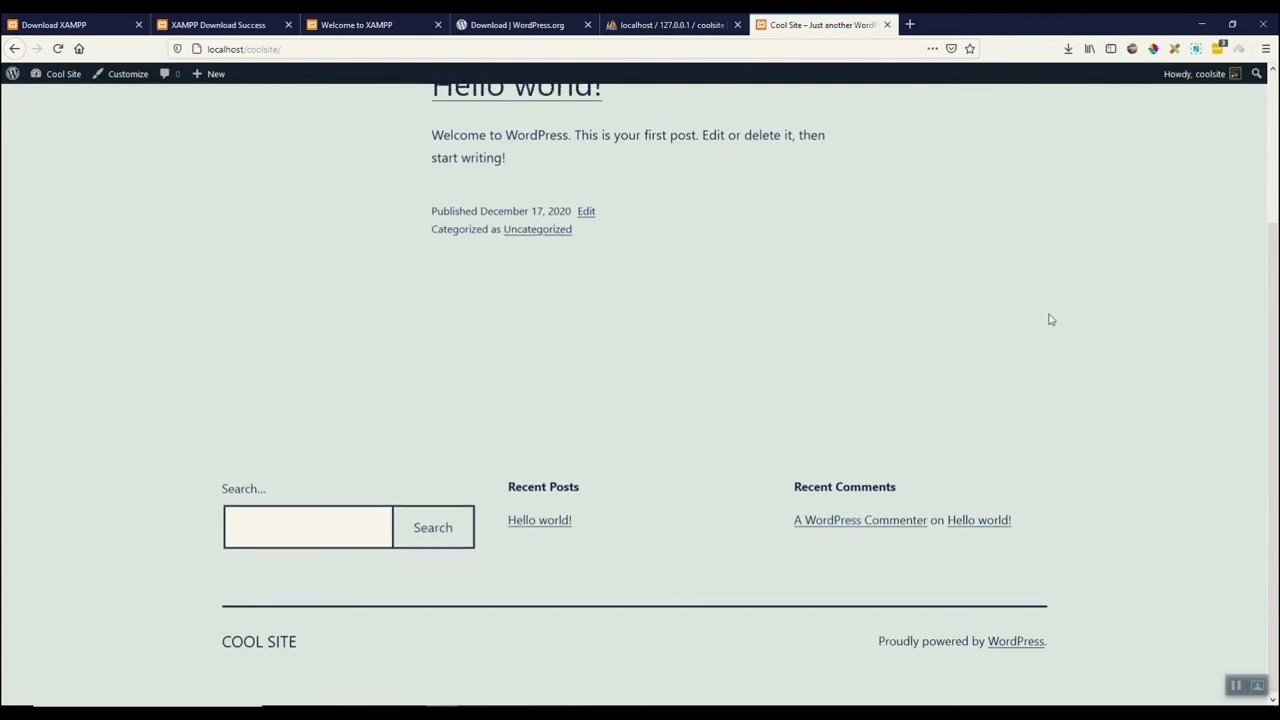
scroll(1055, 319, up, 2)
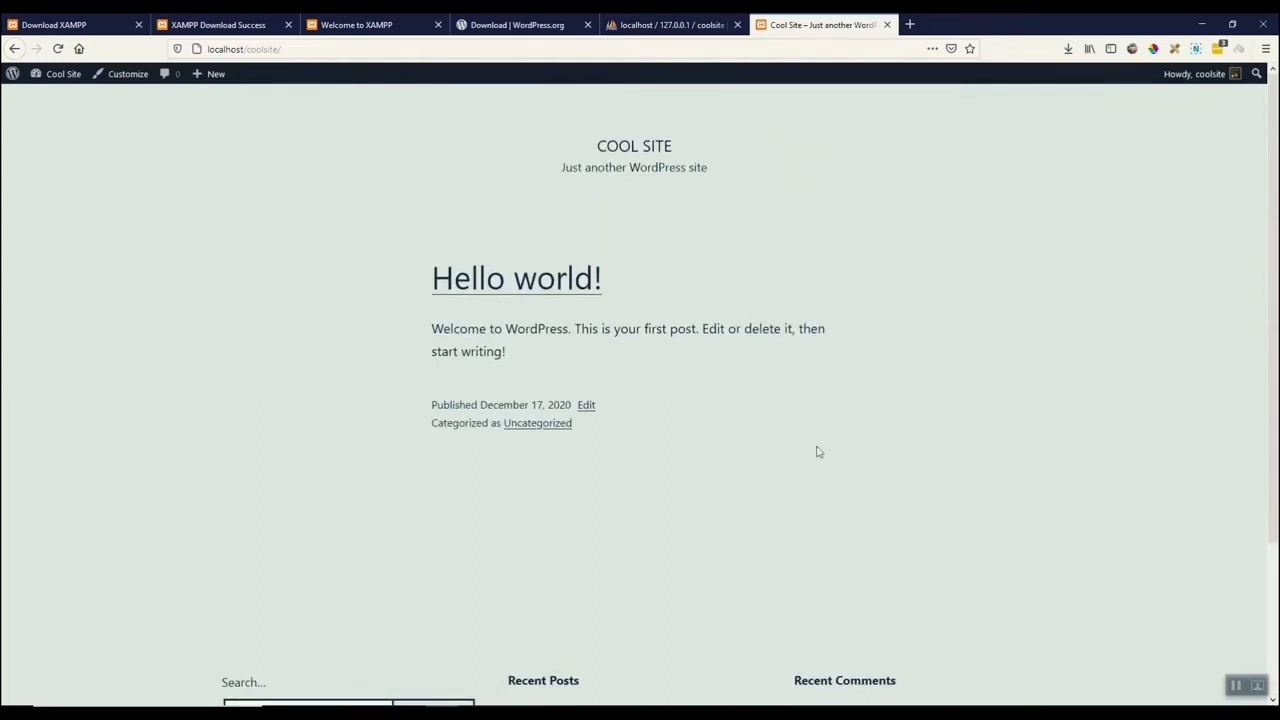
Return to the dashboard and scroll through its panels.
click(55, 80)
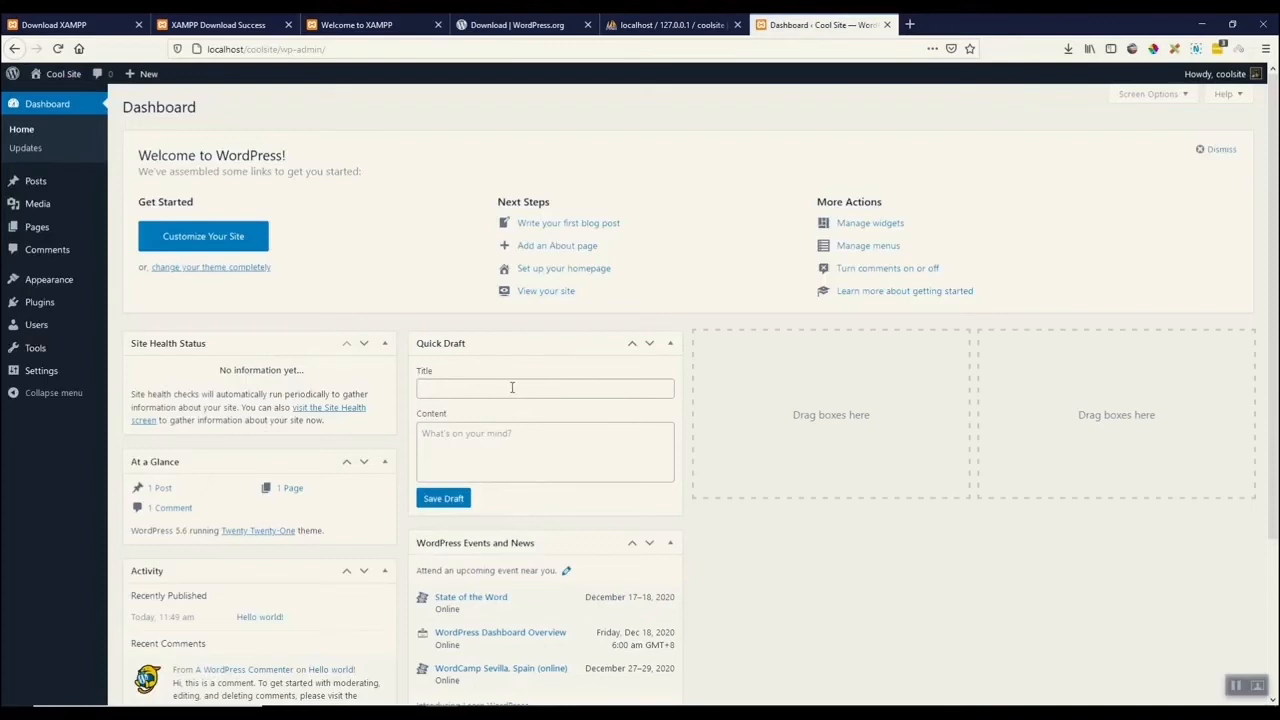
scroll(909, 370, down, 3)
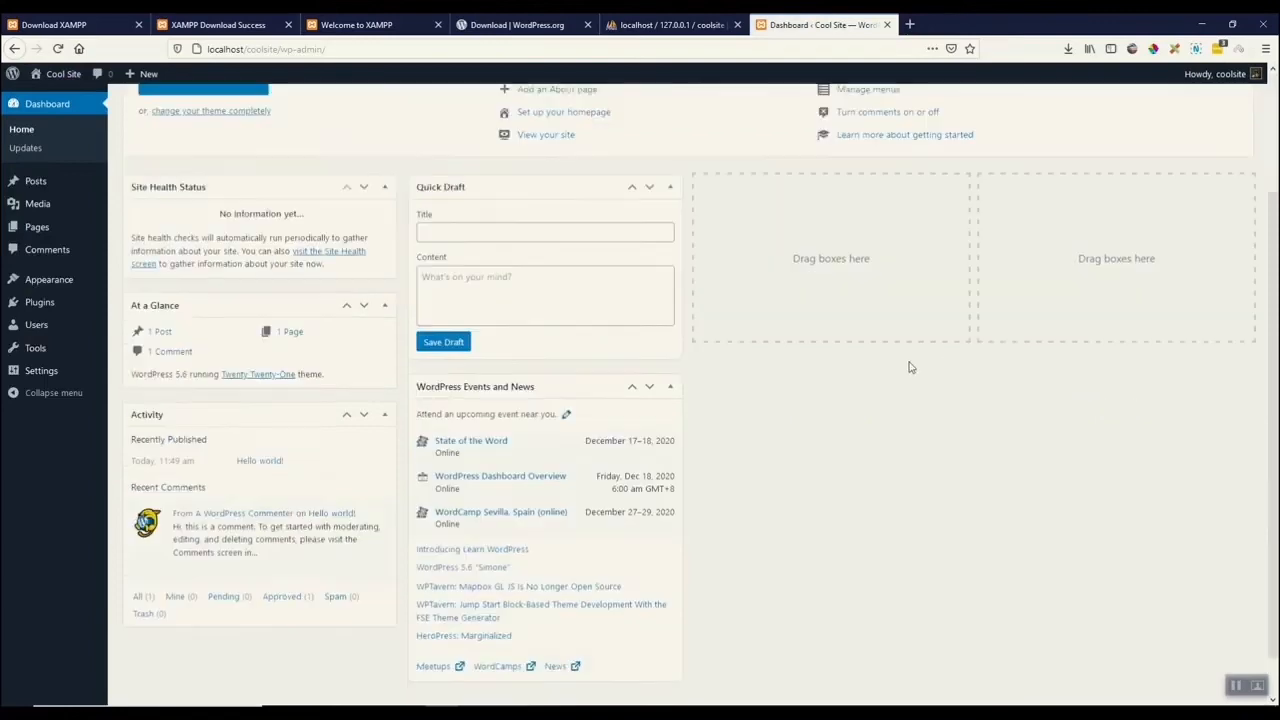
scroll(910, 392, up, 3)
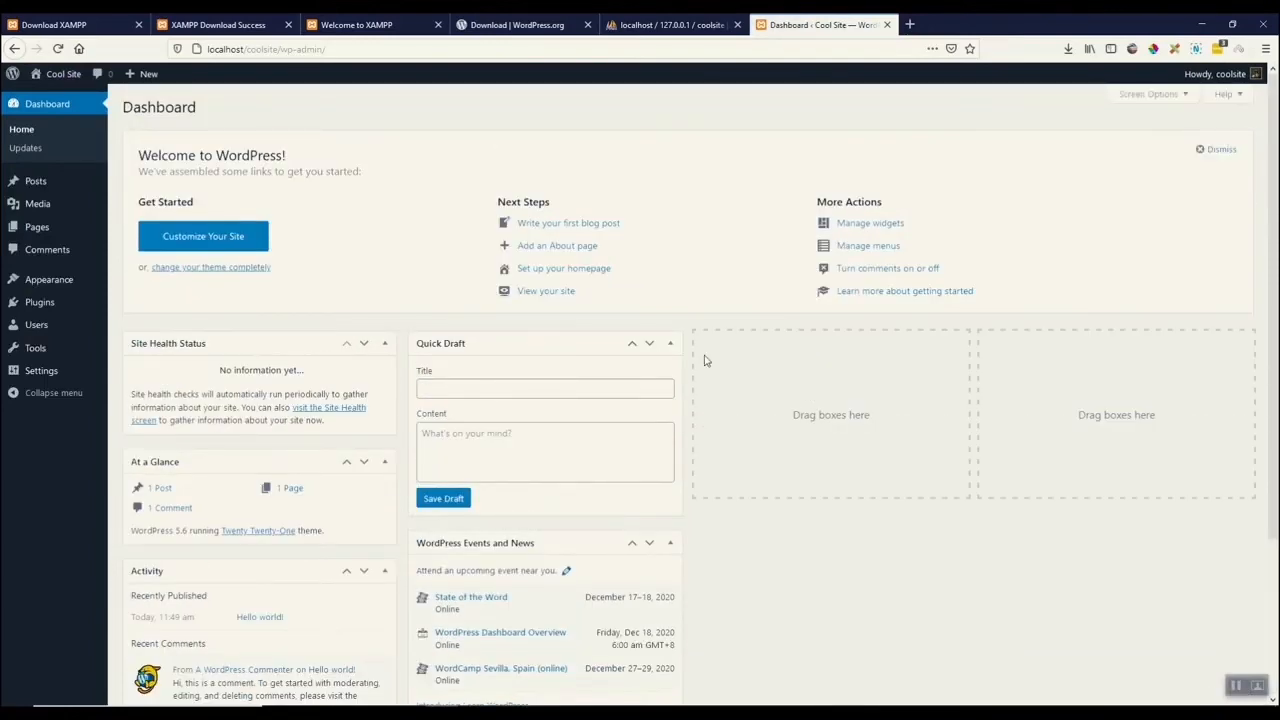
Open the installed themes and delete the Twenty Twenty theme.
mouse_move(47, 285)
click(134, 285)
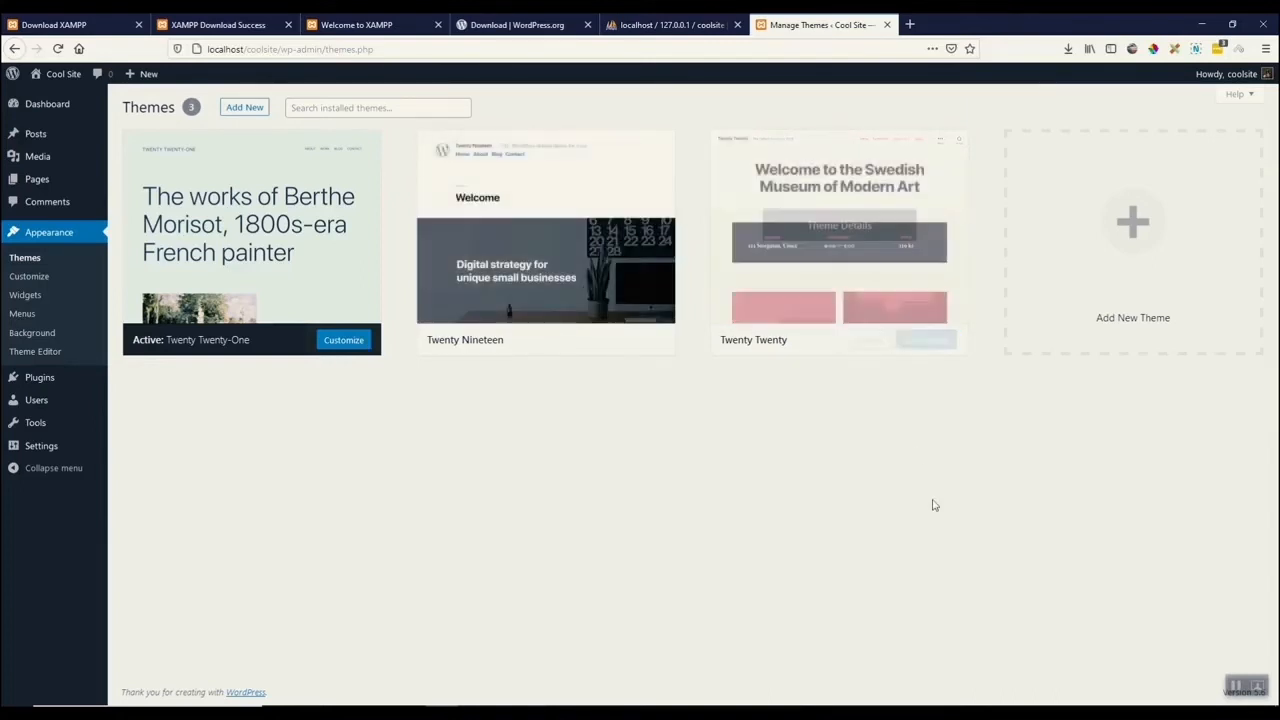
click(834, 228)
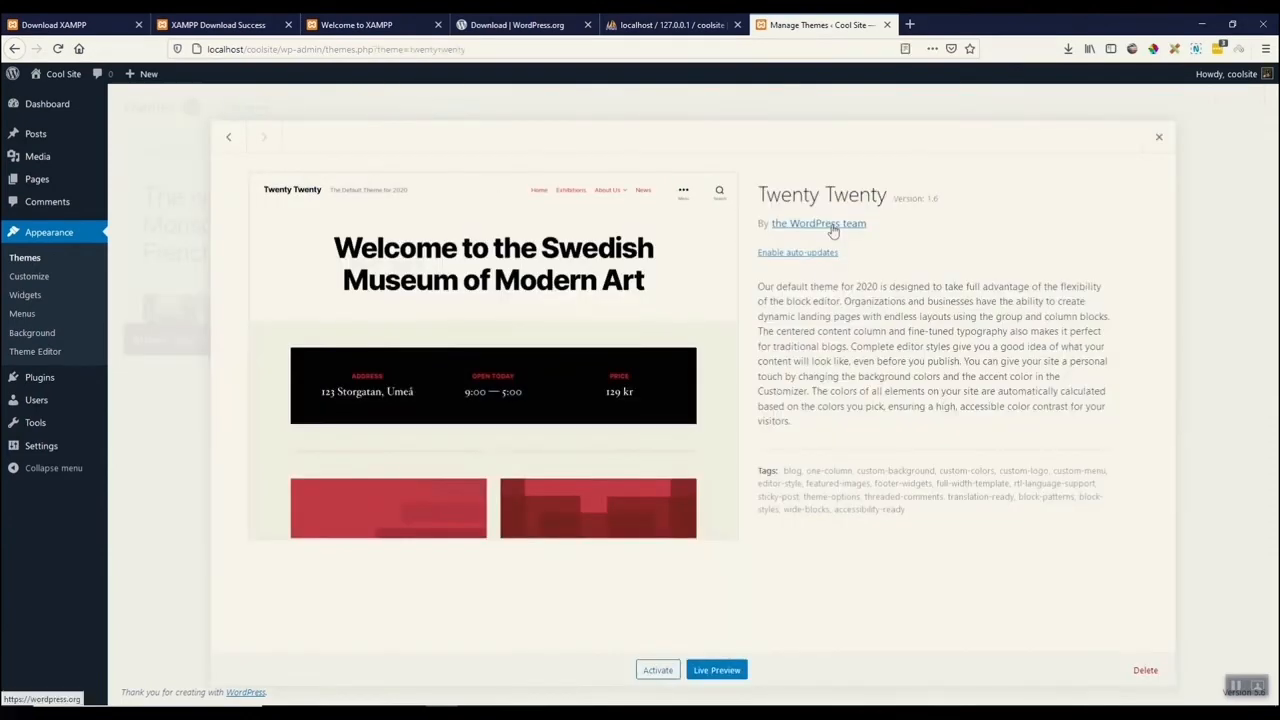
click(1145, 670)
click(650, 322)
Delete the Twenty Nineteen theme as well.
click(563, 240)
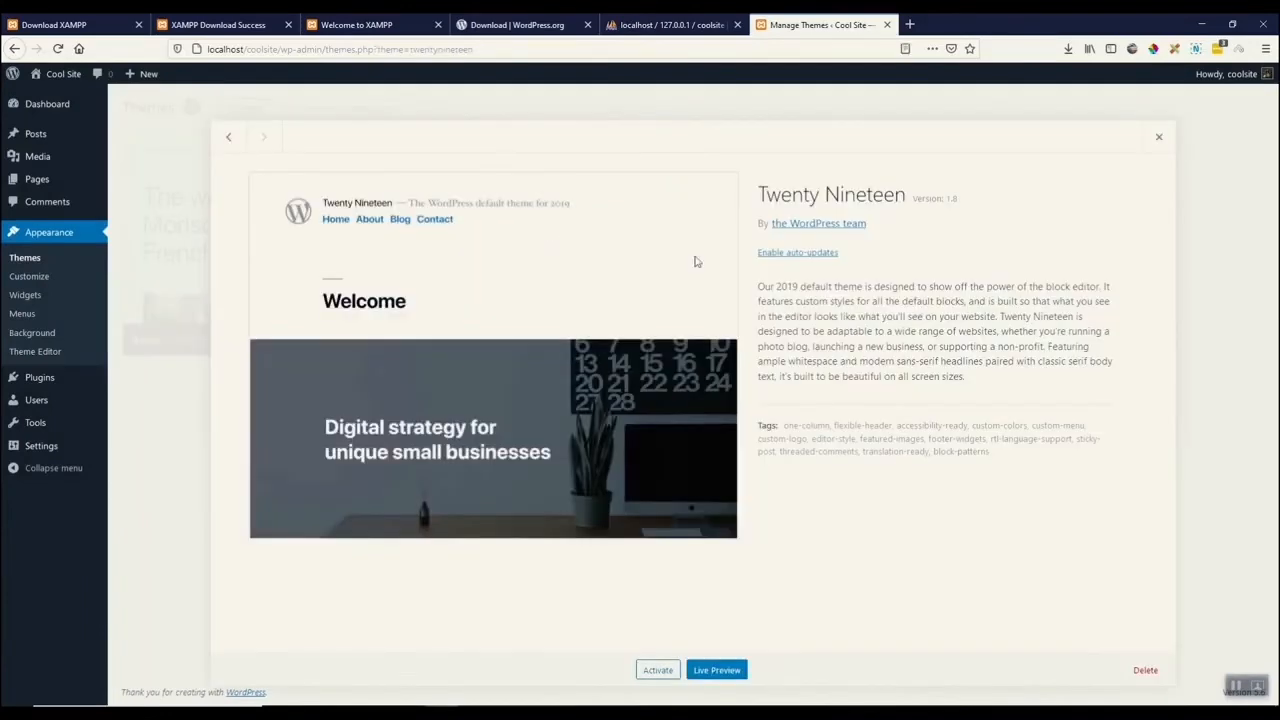
click(1145, 670)
click(651, 329)
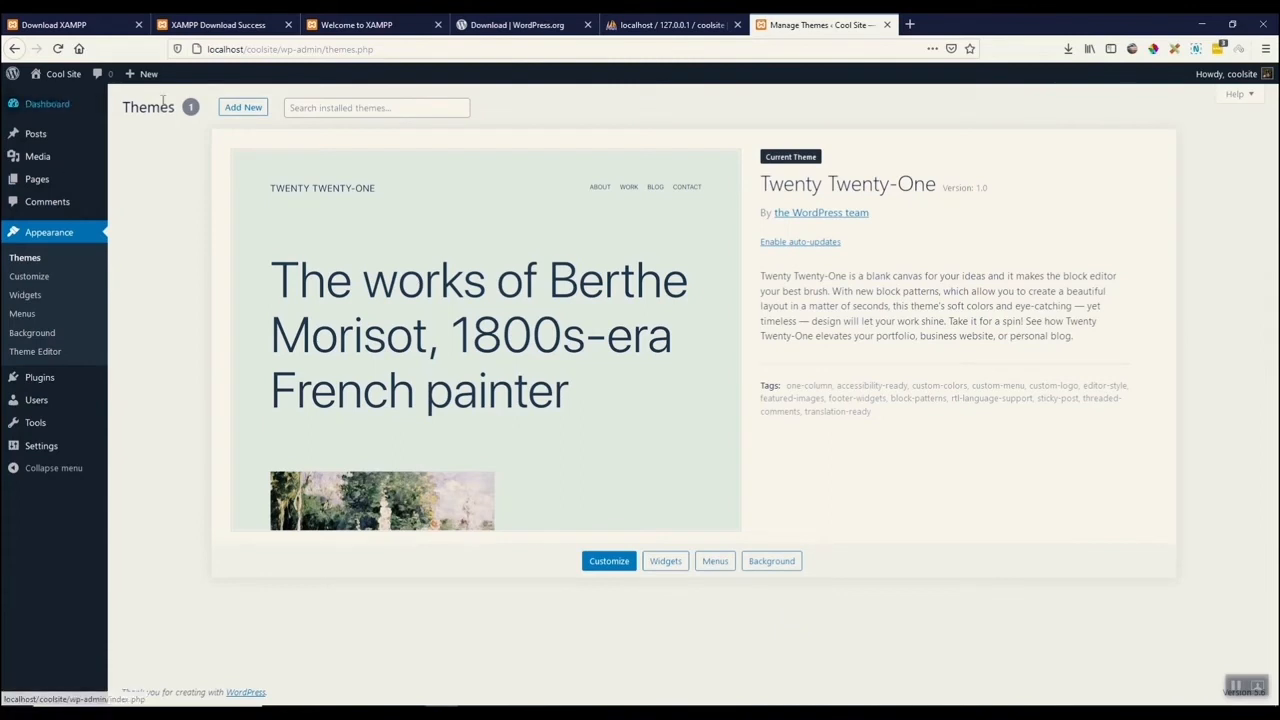
Search the theme directory for astra, then install and activate the Astra theme.
click(244, 109)
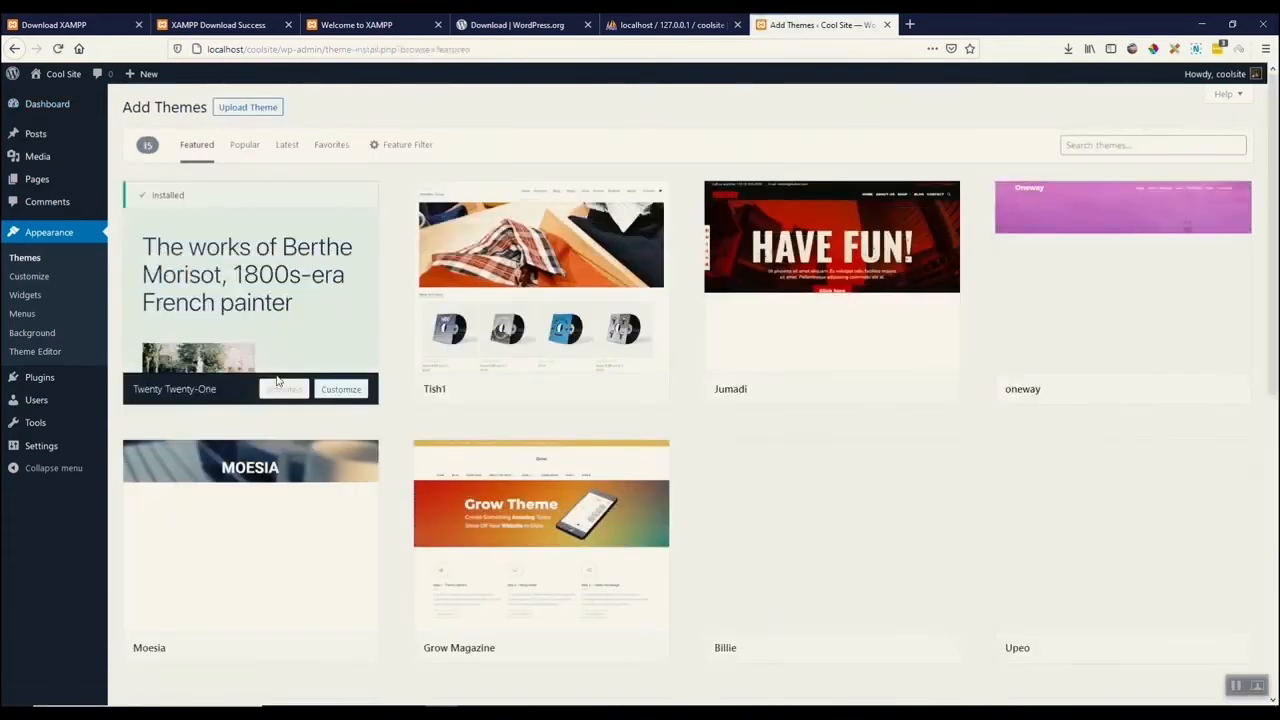
click(1100, 147)
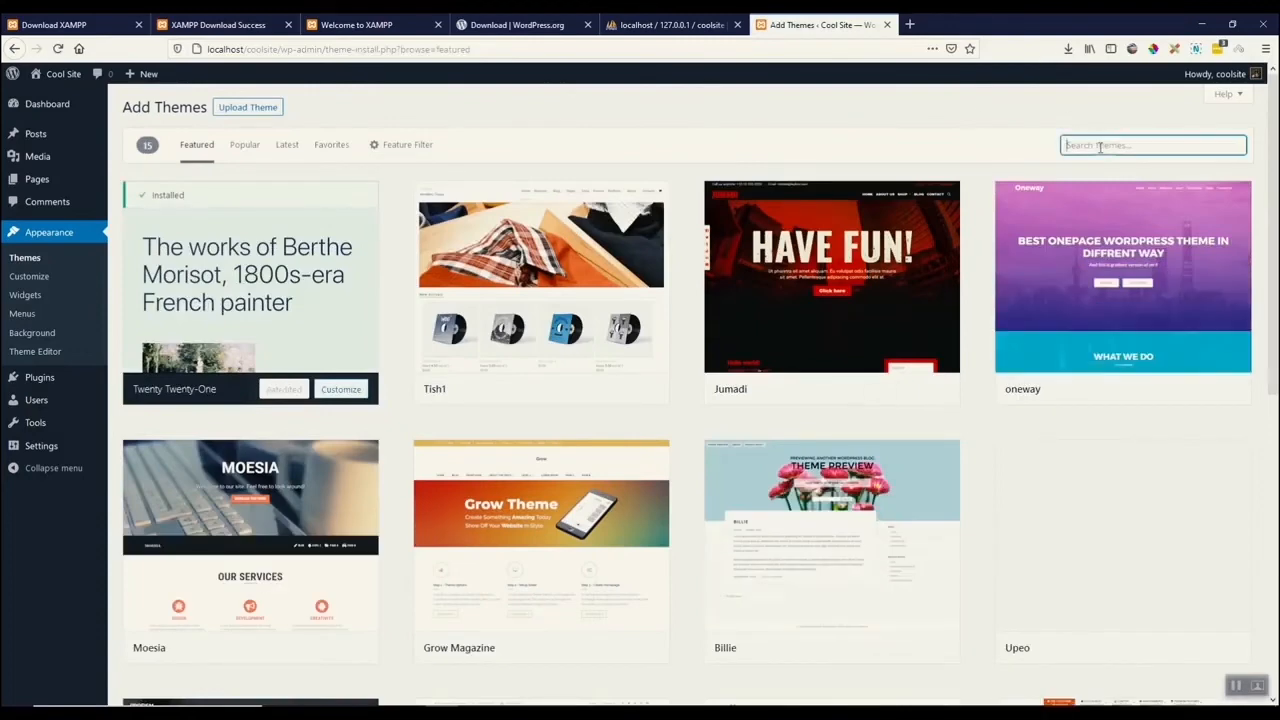
text(astra)
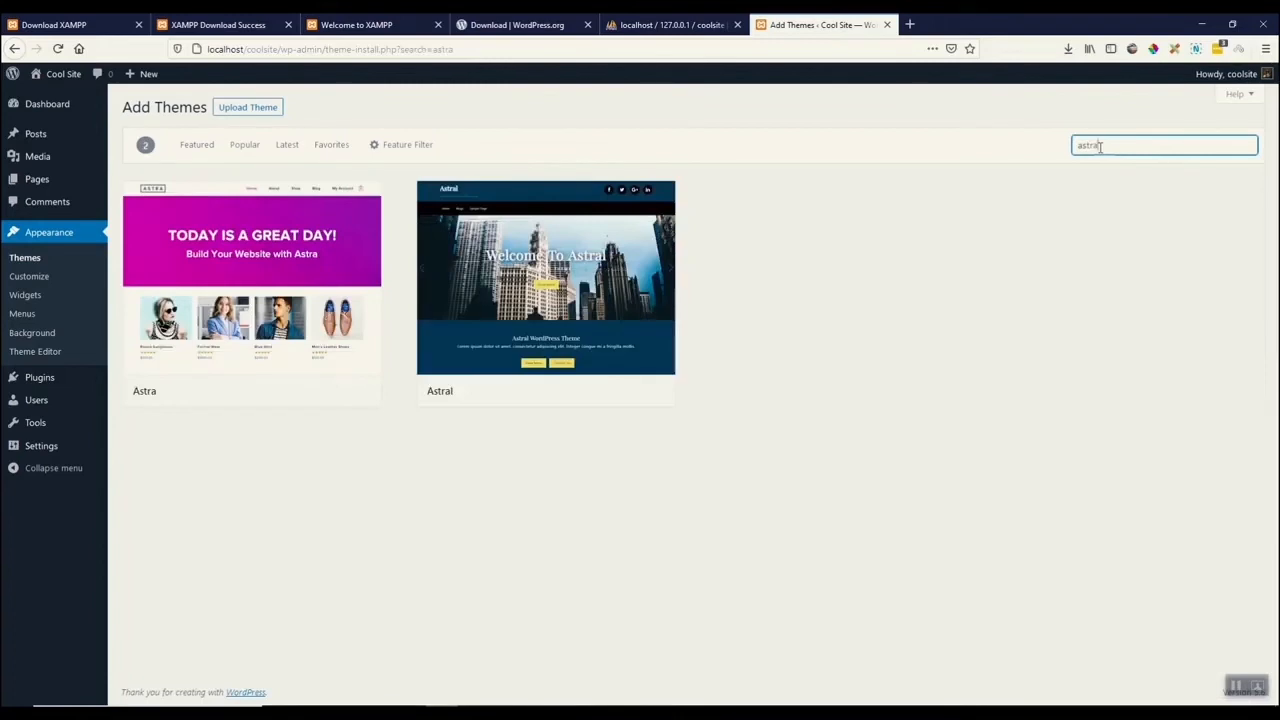
mouse_move(262, 292)
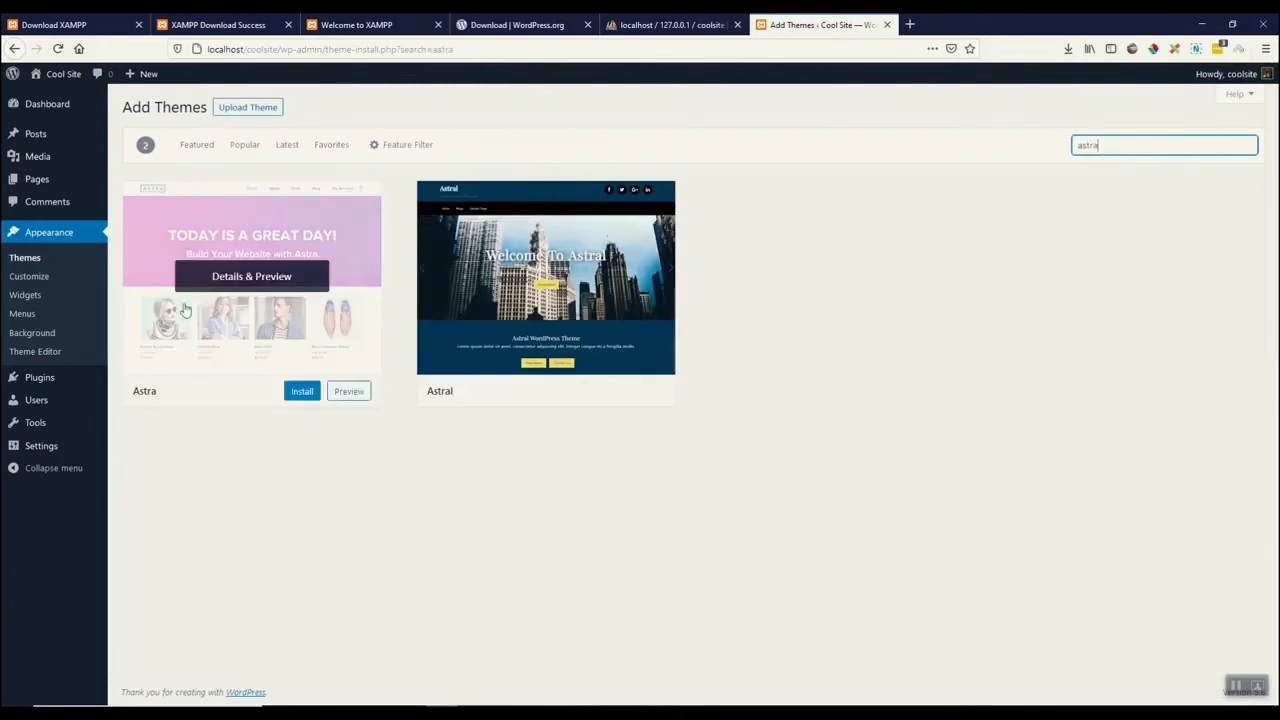
click(303, 391)
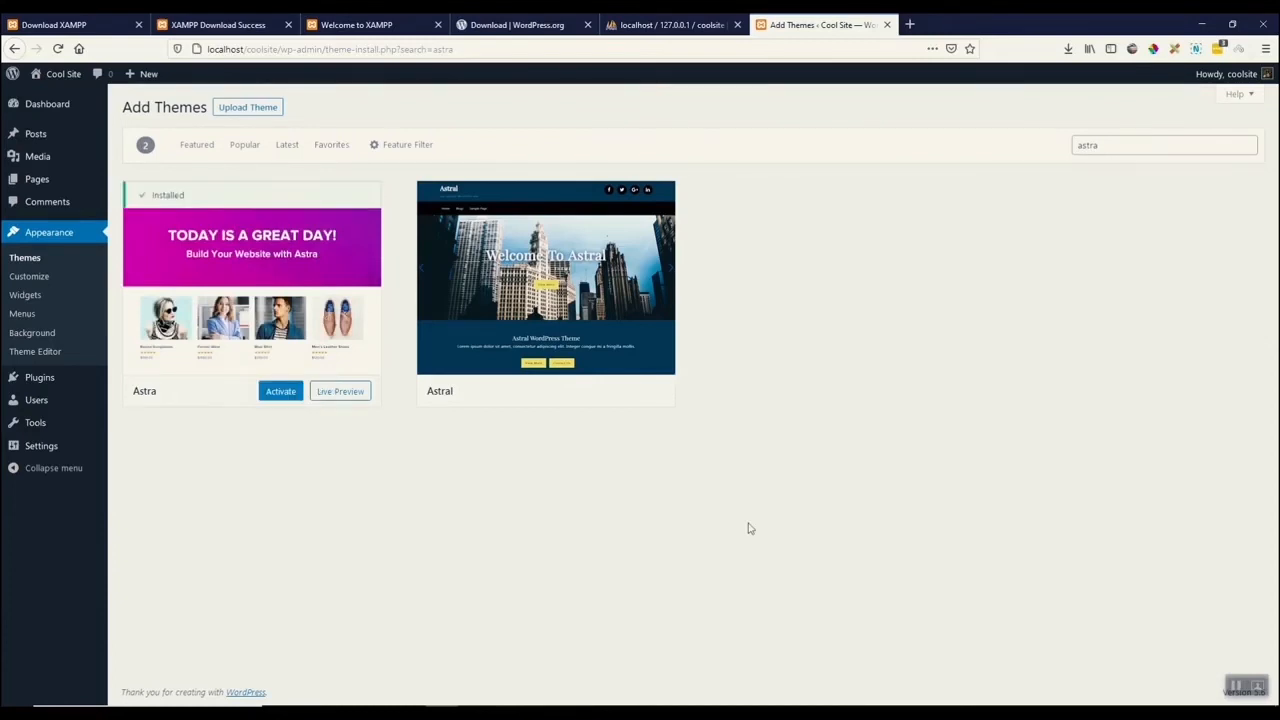
click(282, 392)
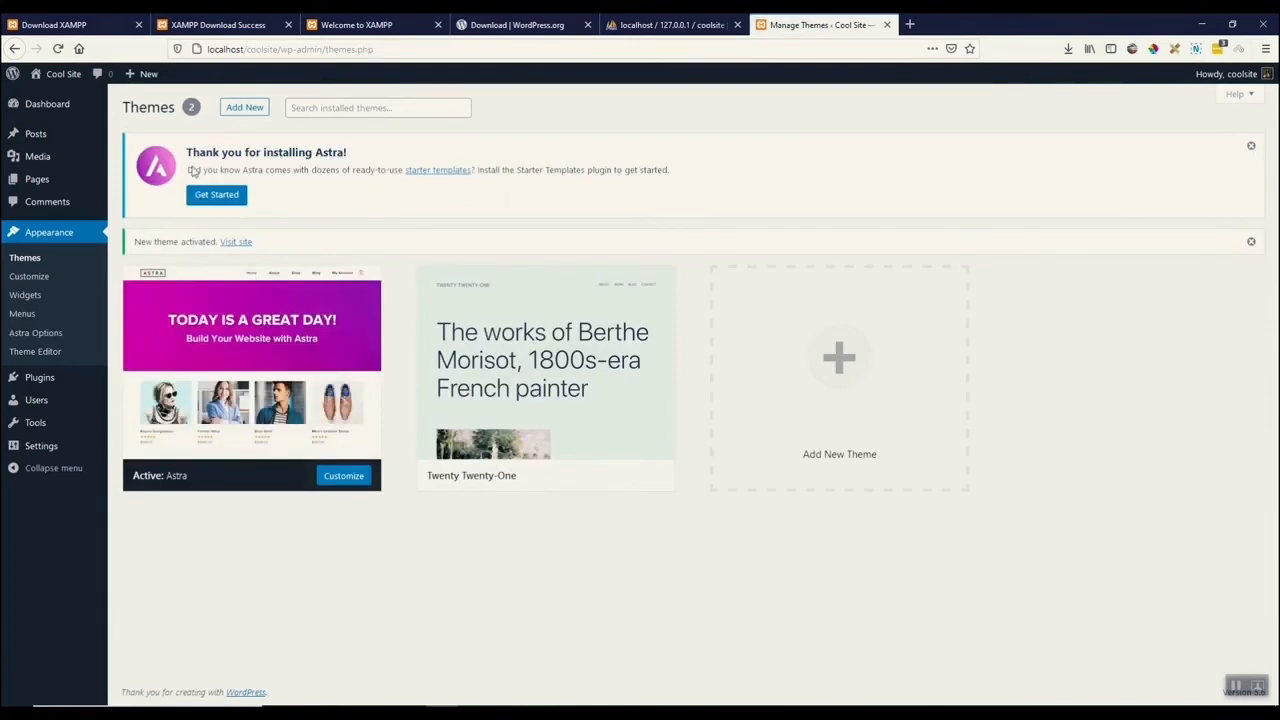
Launch Starter Templates with the Elementor page builder and import the complete Organic Store site with the default options.
click(216, 198)
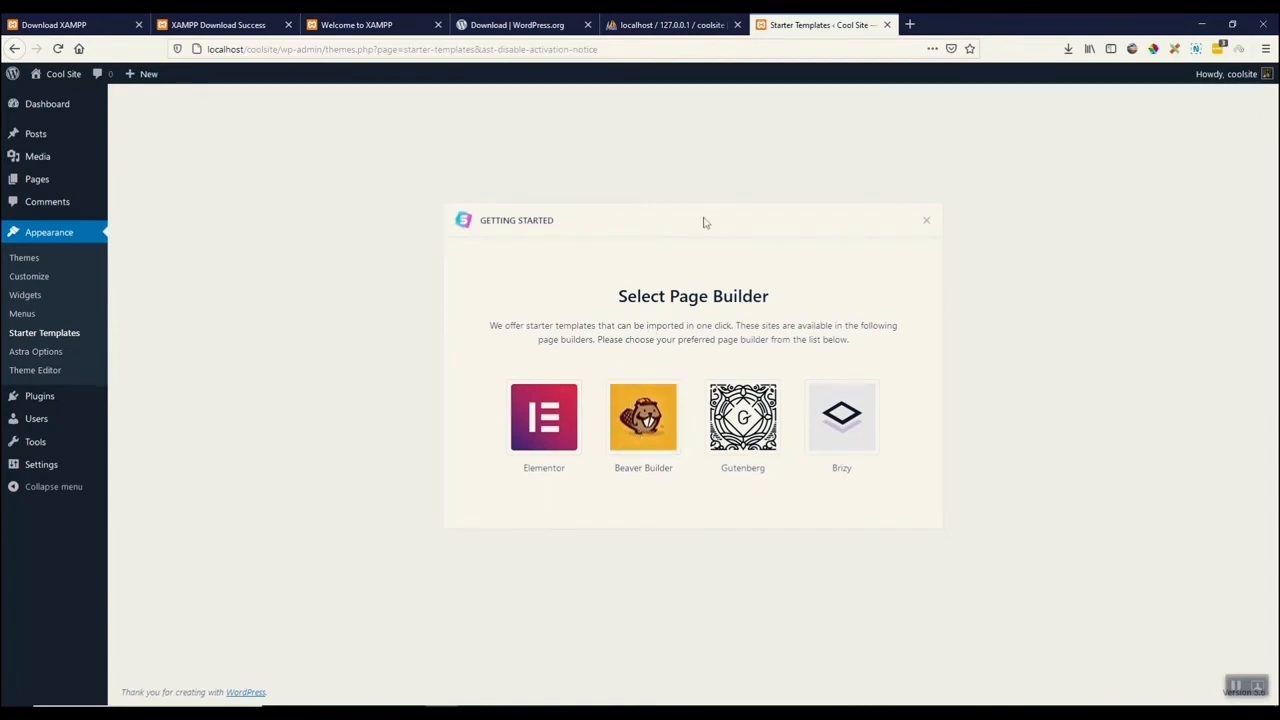
click(543, 424)
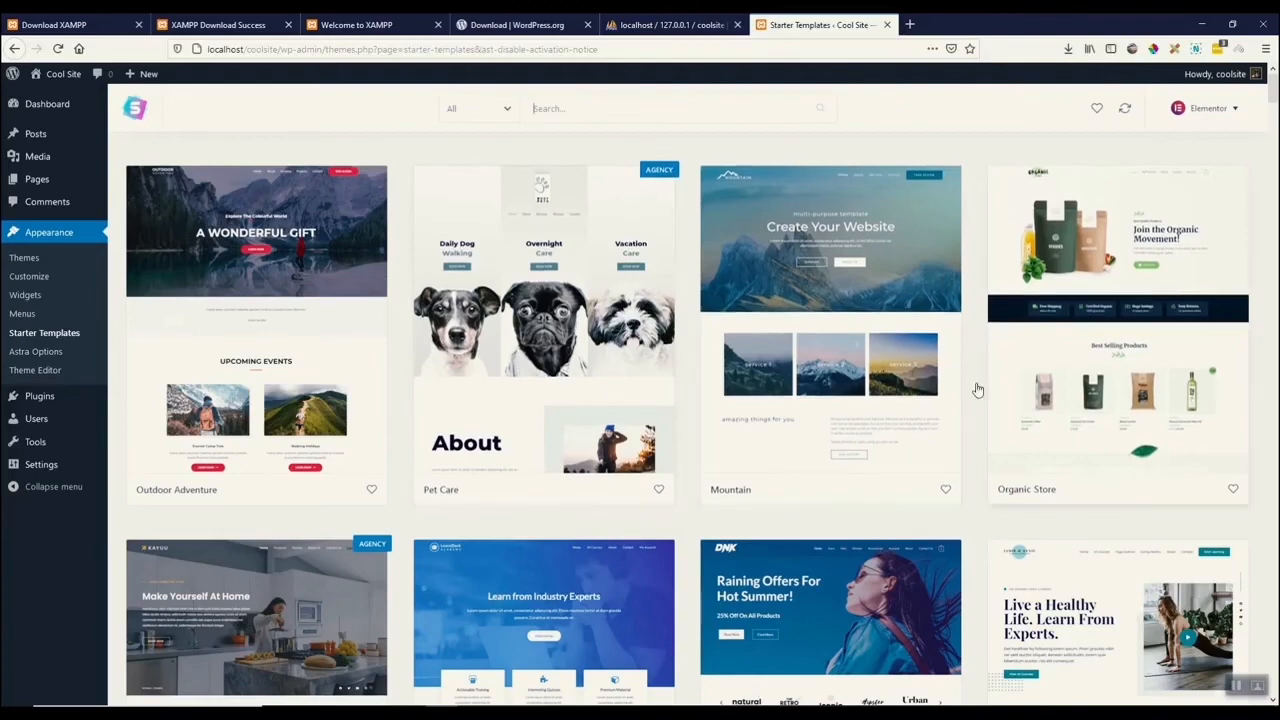
scroll(977, 389, down, 3)
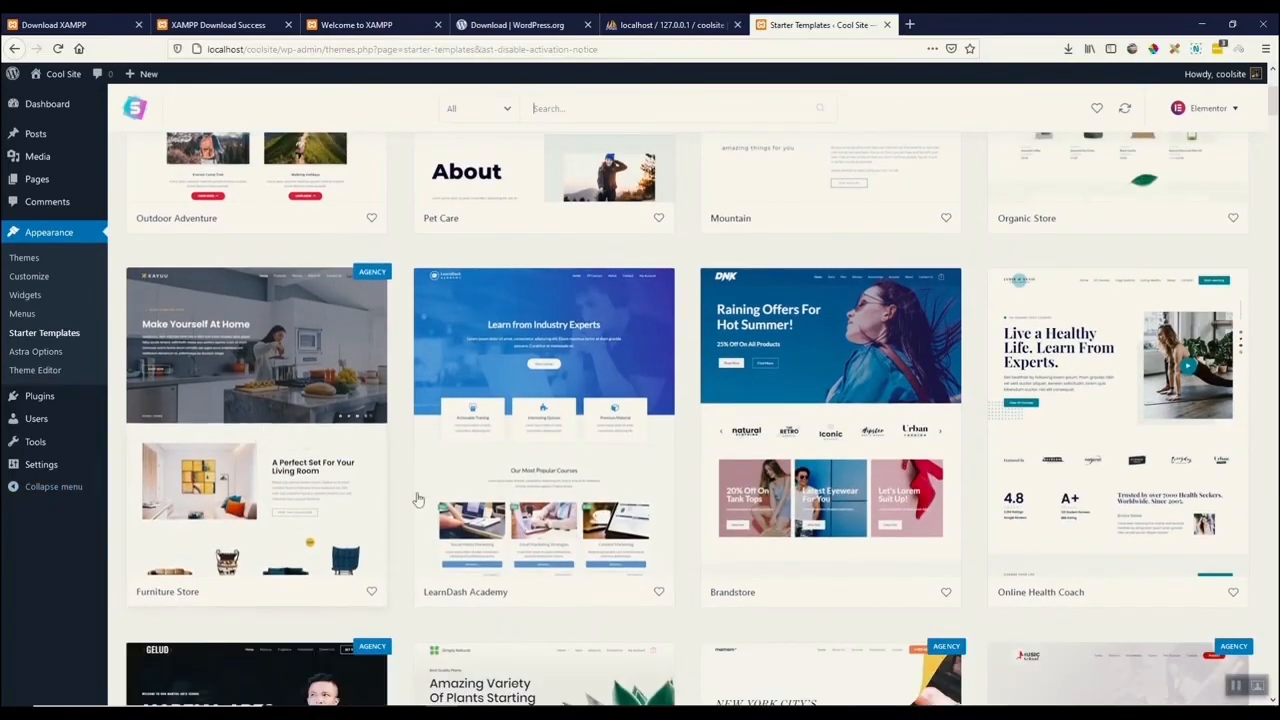
scroll(574, 497, down, 5)
scroll(750, 521, up, 6)
scroll(750, 521, up, 2)
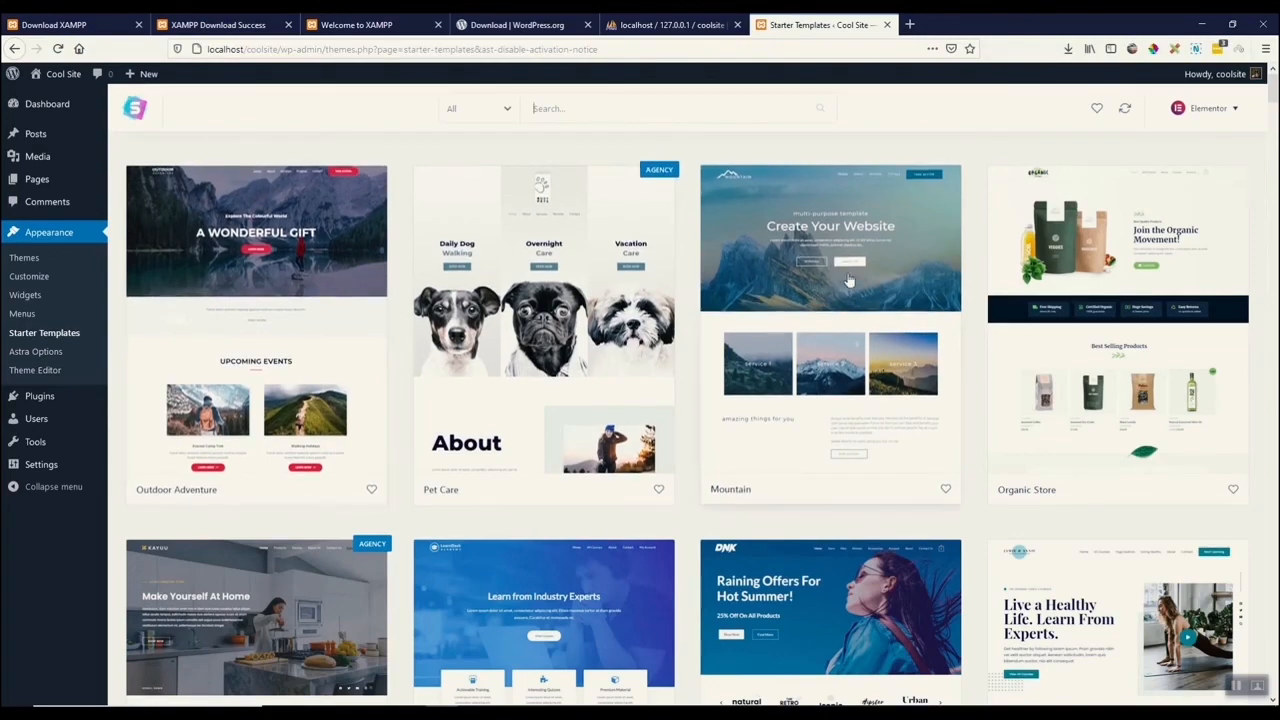
scroll(845, 275, down, 3)
scroll(849, 350, up, 3)
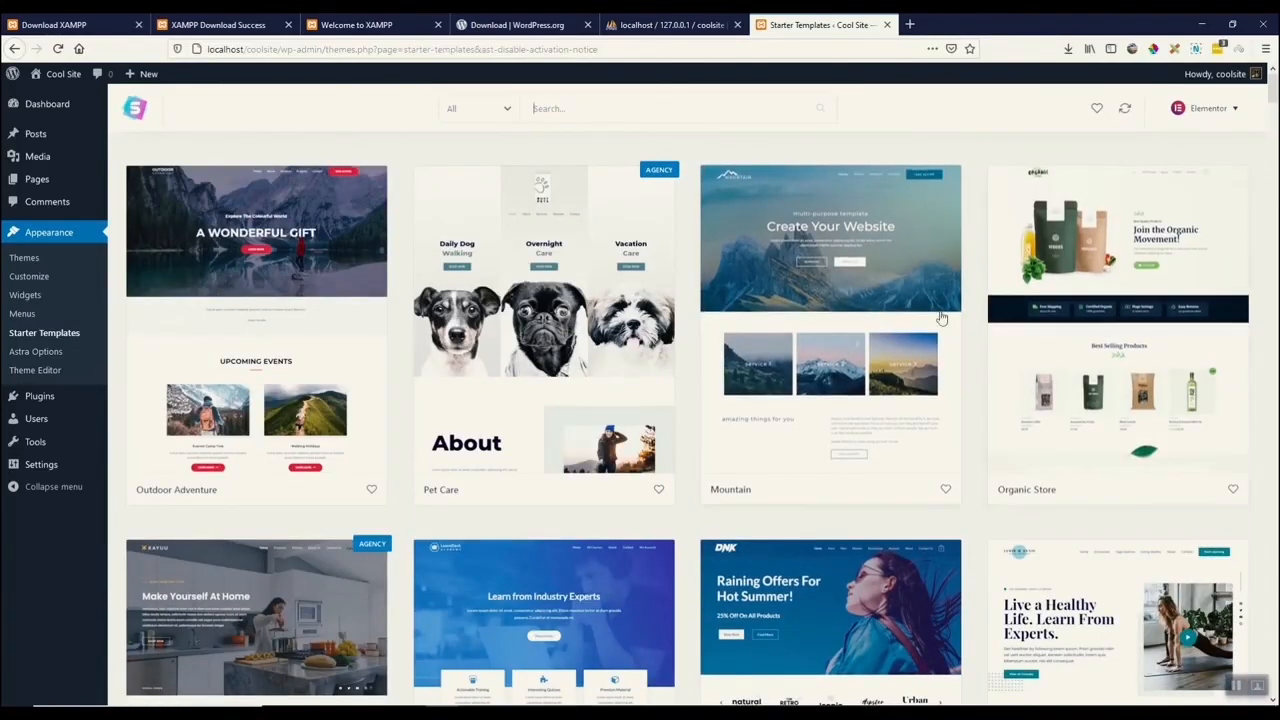
click(1135, 332)
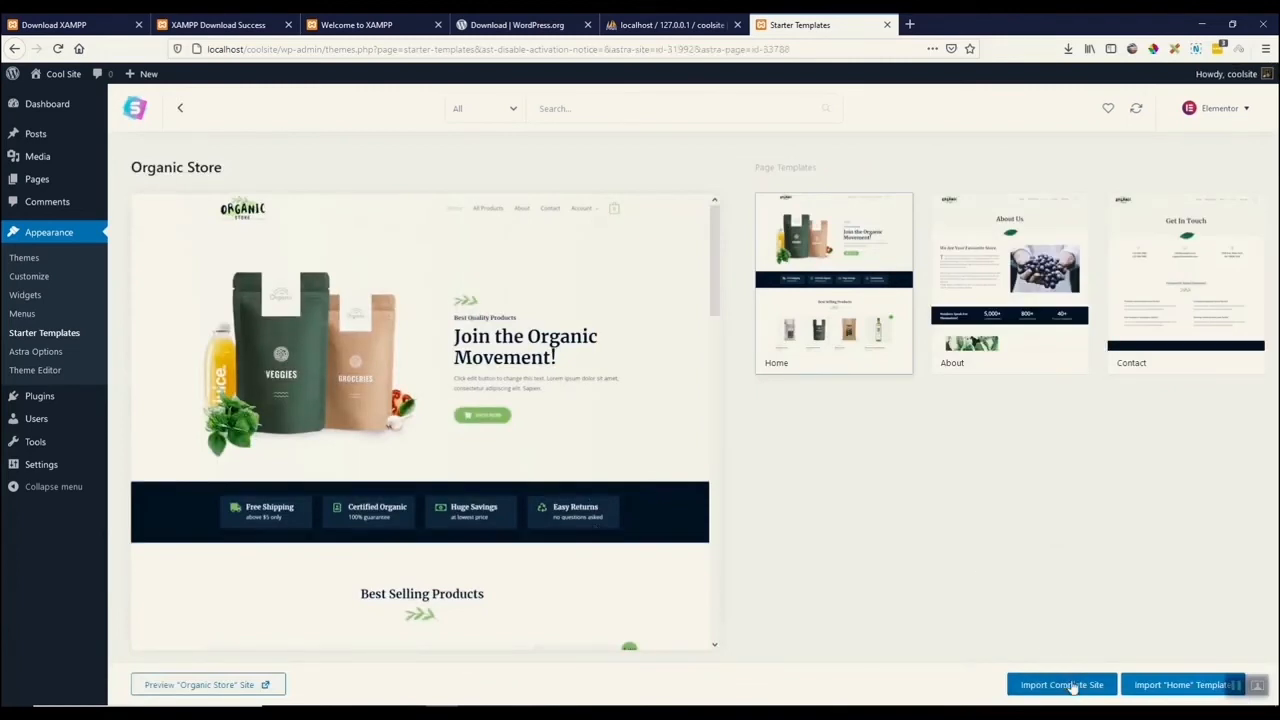
click(1073, 686)
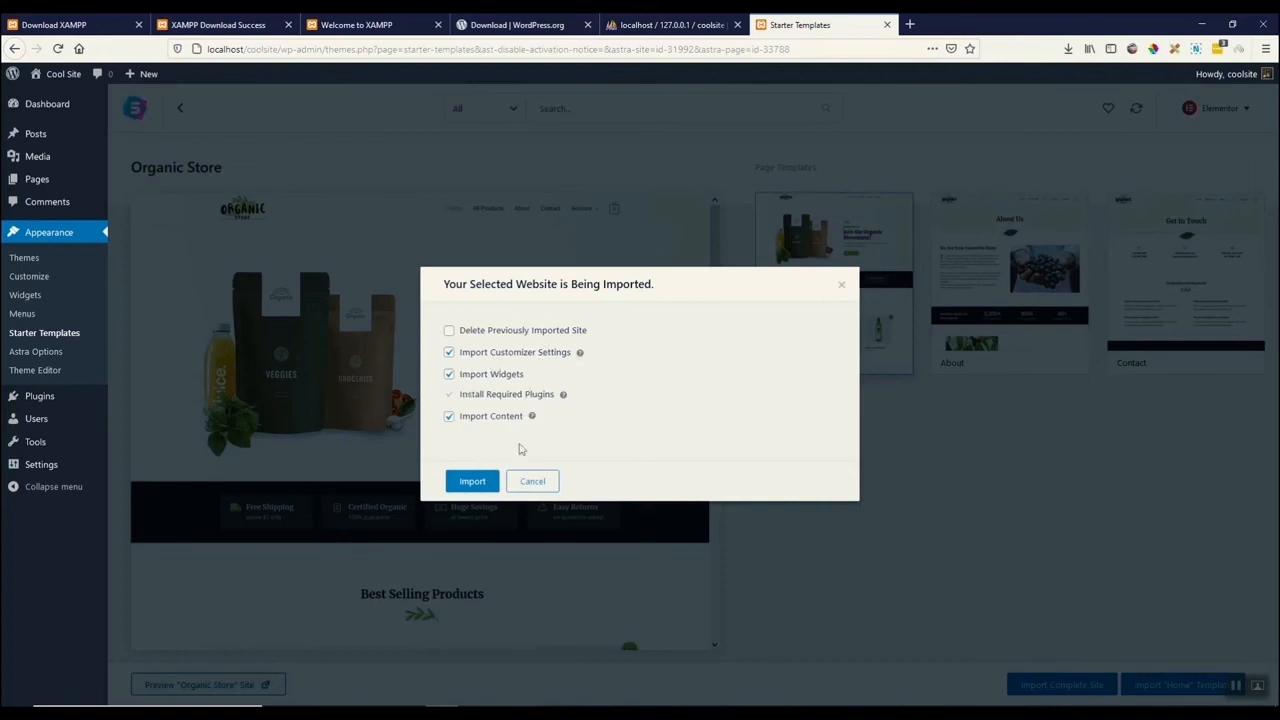
click(470, 482)
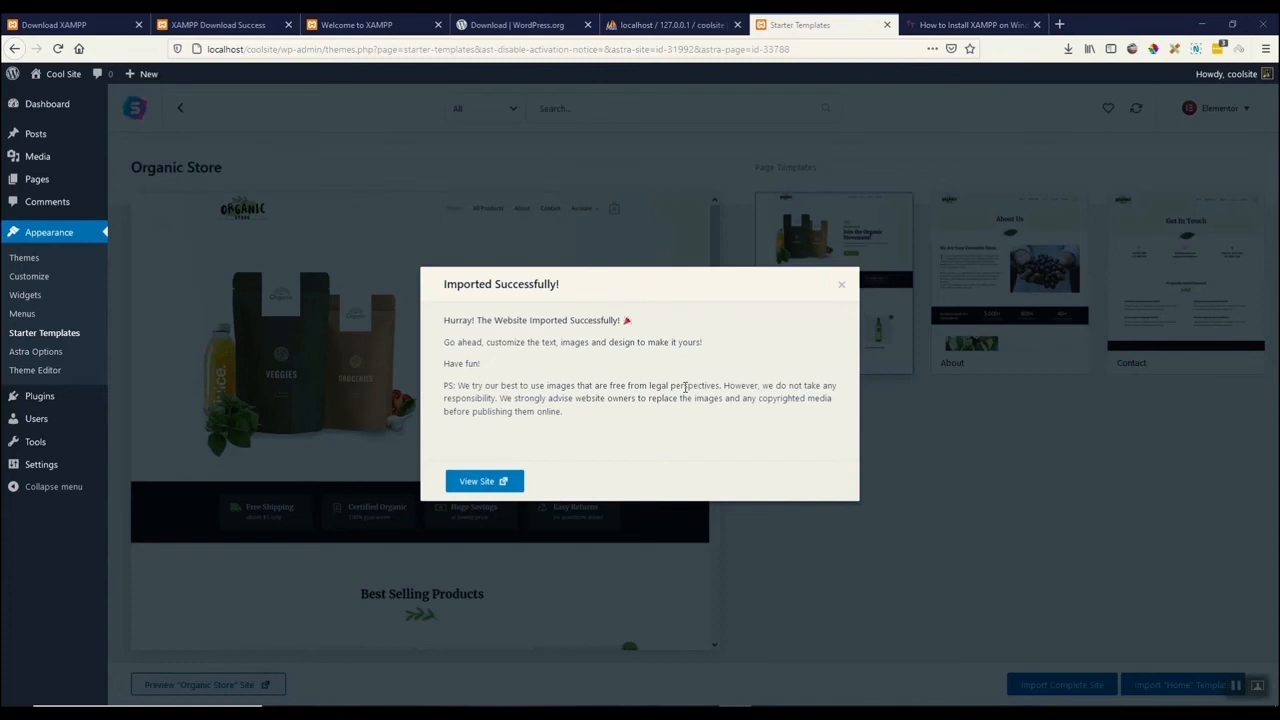
Open the imported site's front end and scroll through its homepage.
click(484, 482)
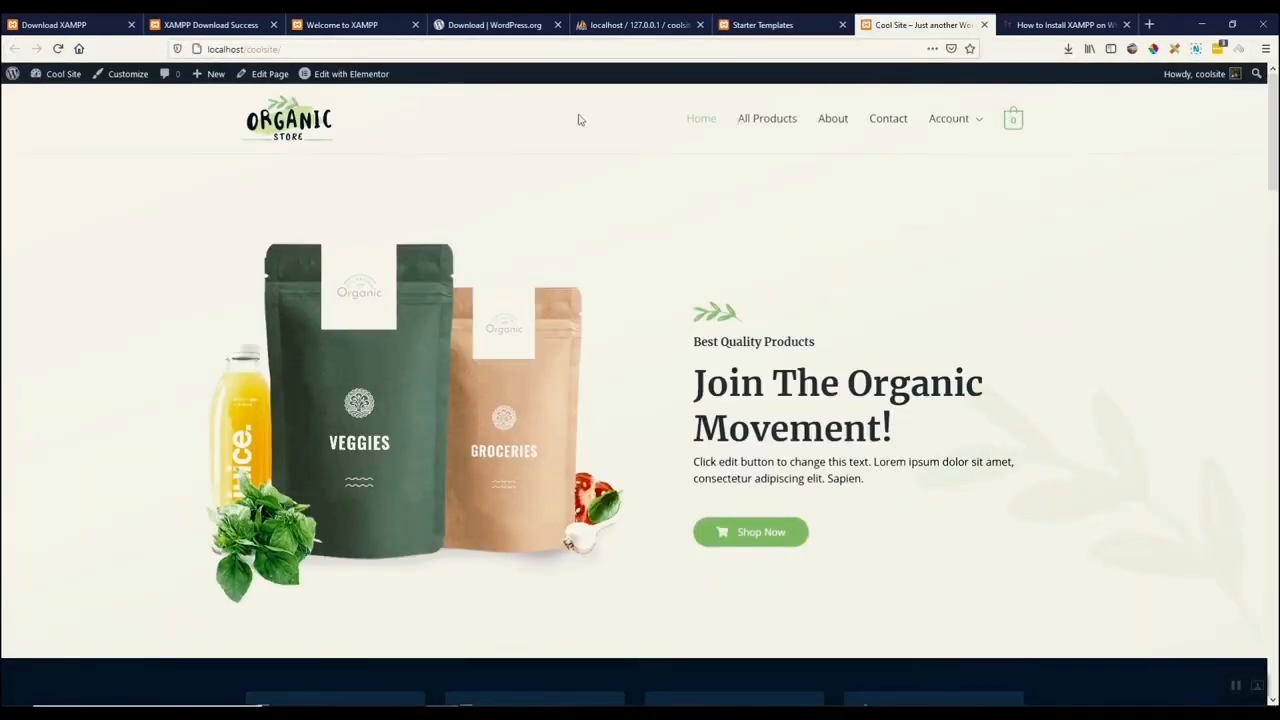
scroll(835, 255, down, 1)
scroll(841, 255, down, 4)
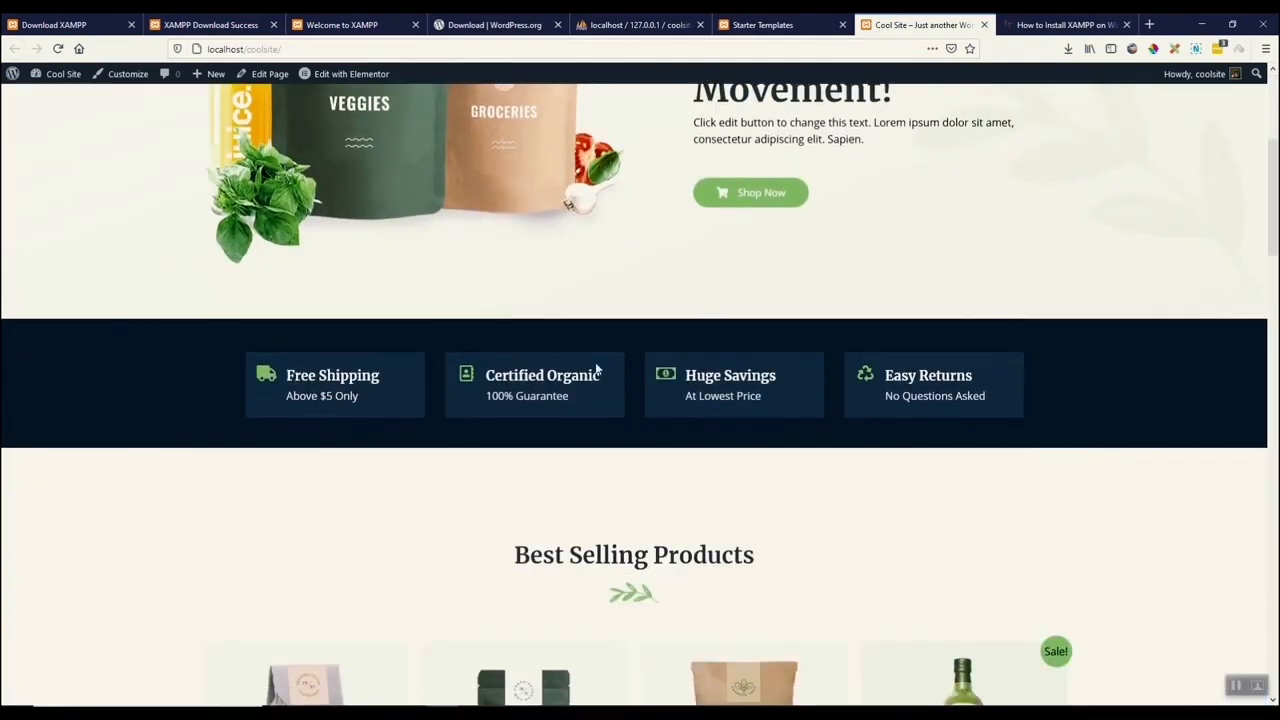
scroll(594, 340, down, 4)
scroll(480, 380, down, 2)
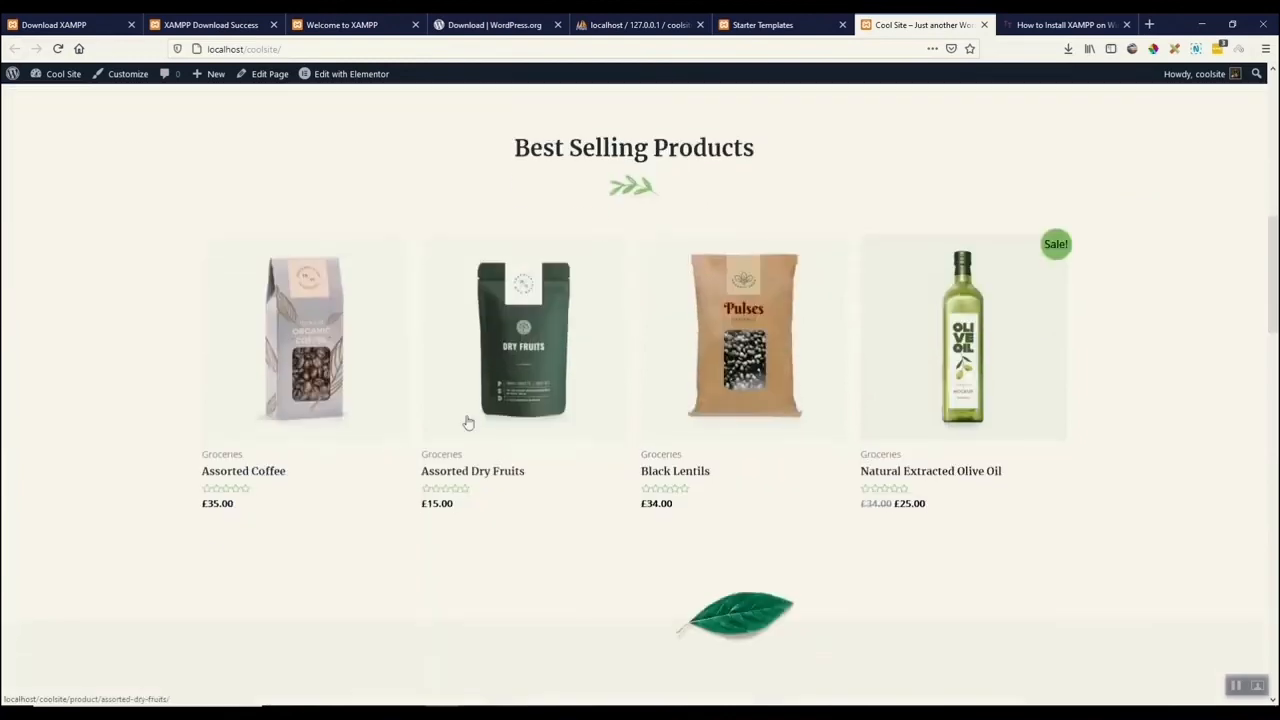
scroll(800, 360, down, 5)
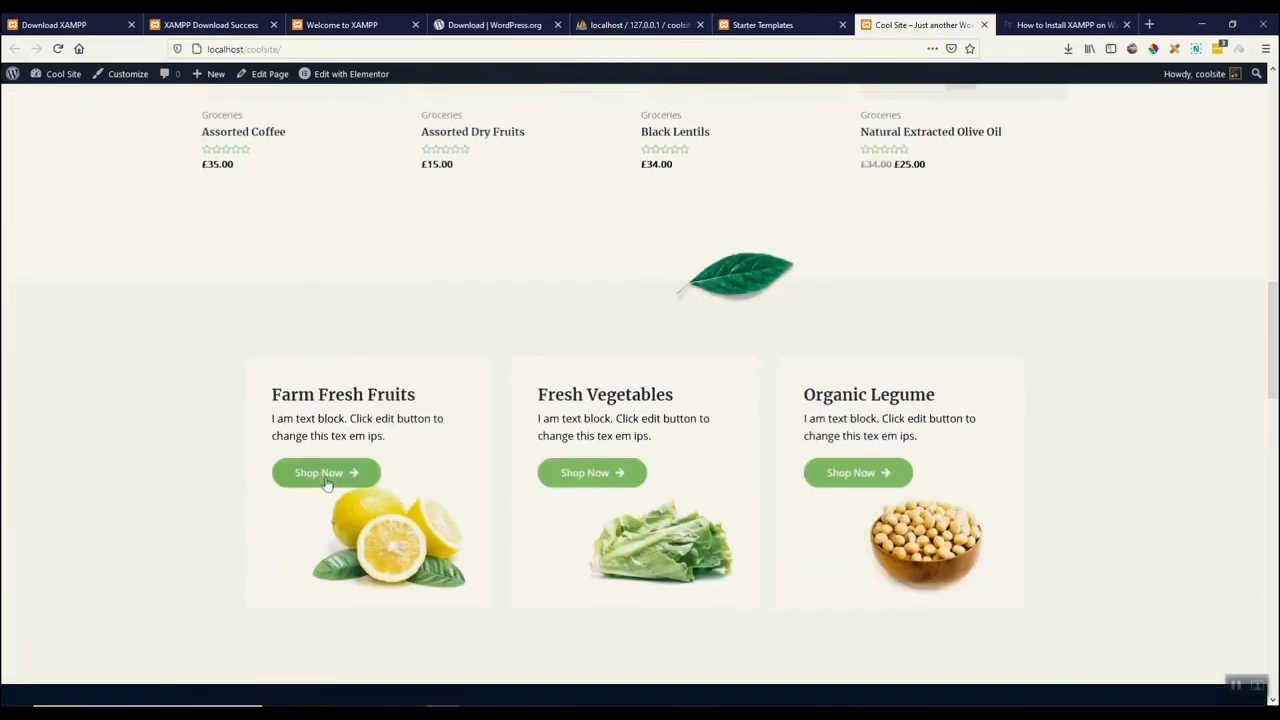
scroll(814, 457, down, 5)
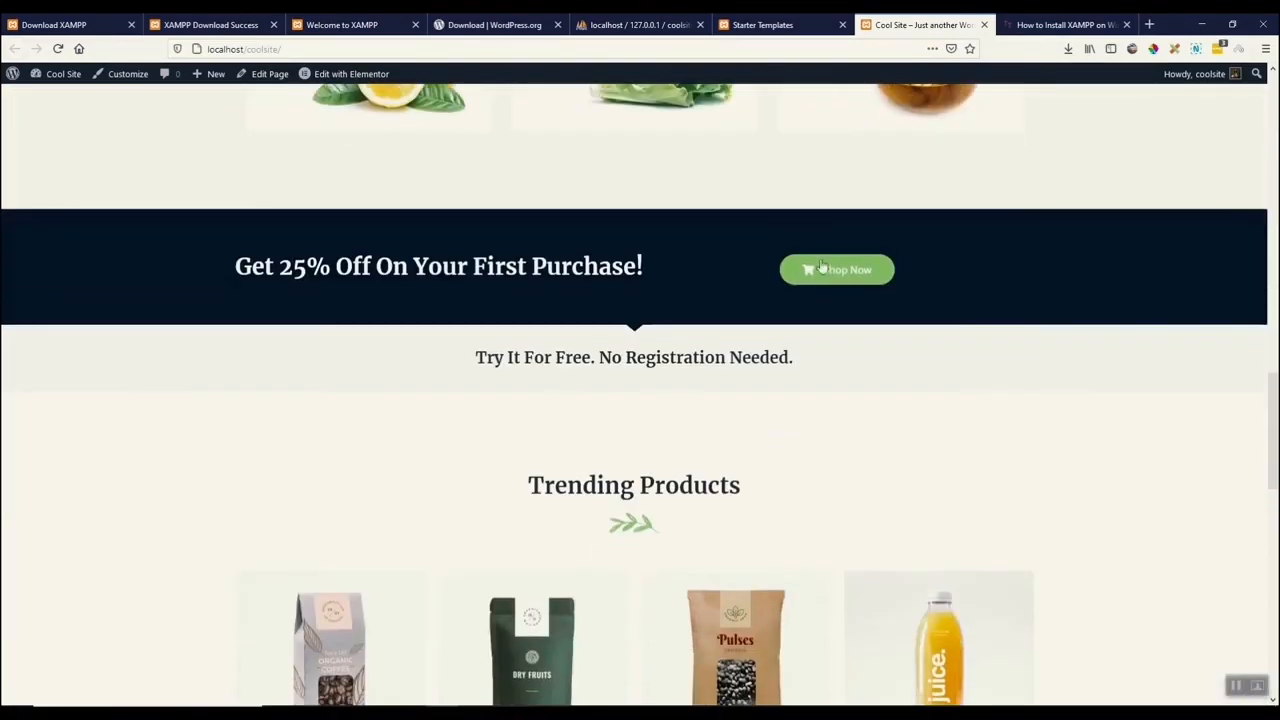
scroll(493, 351, down, 6)
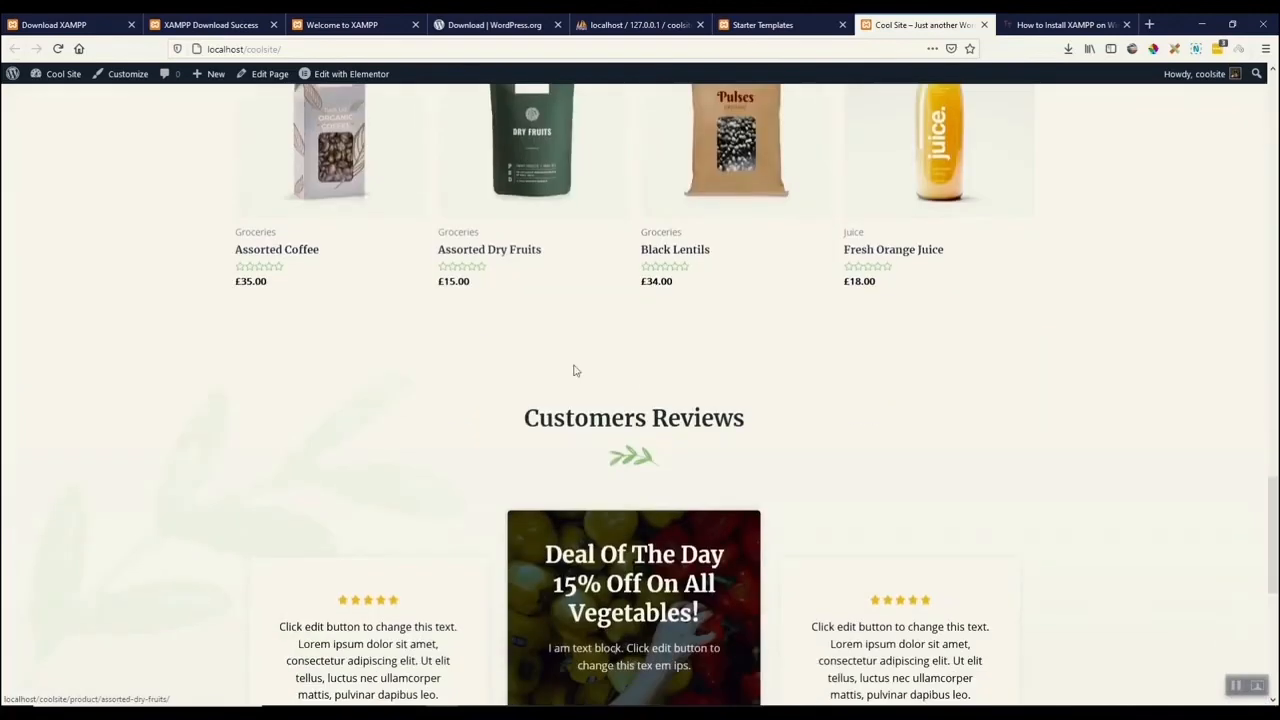
scroll(493, 351, down, 5)
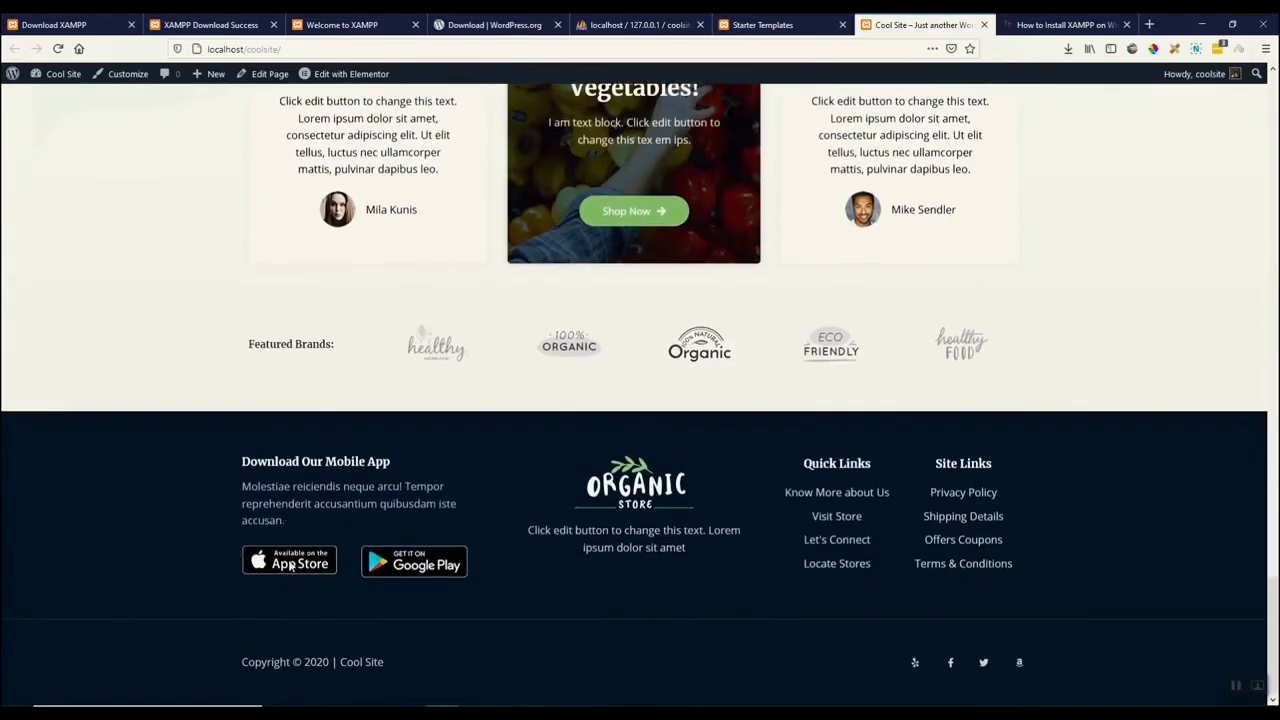
scroll(810, 609, up, 10)
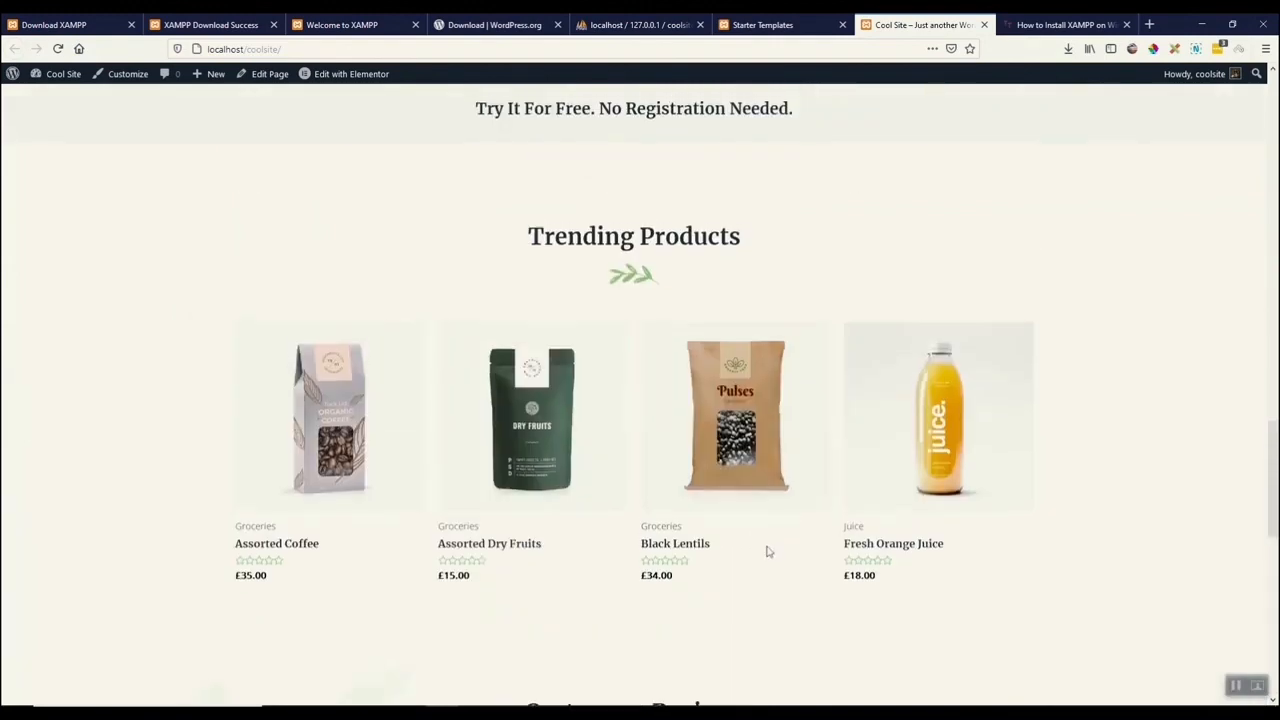
scroll(767, 548, up, 1)
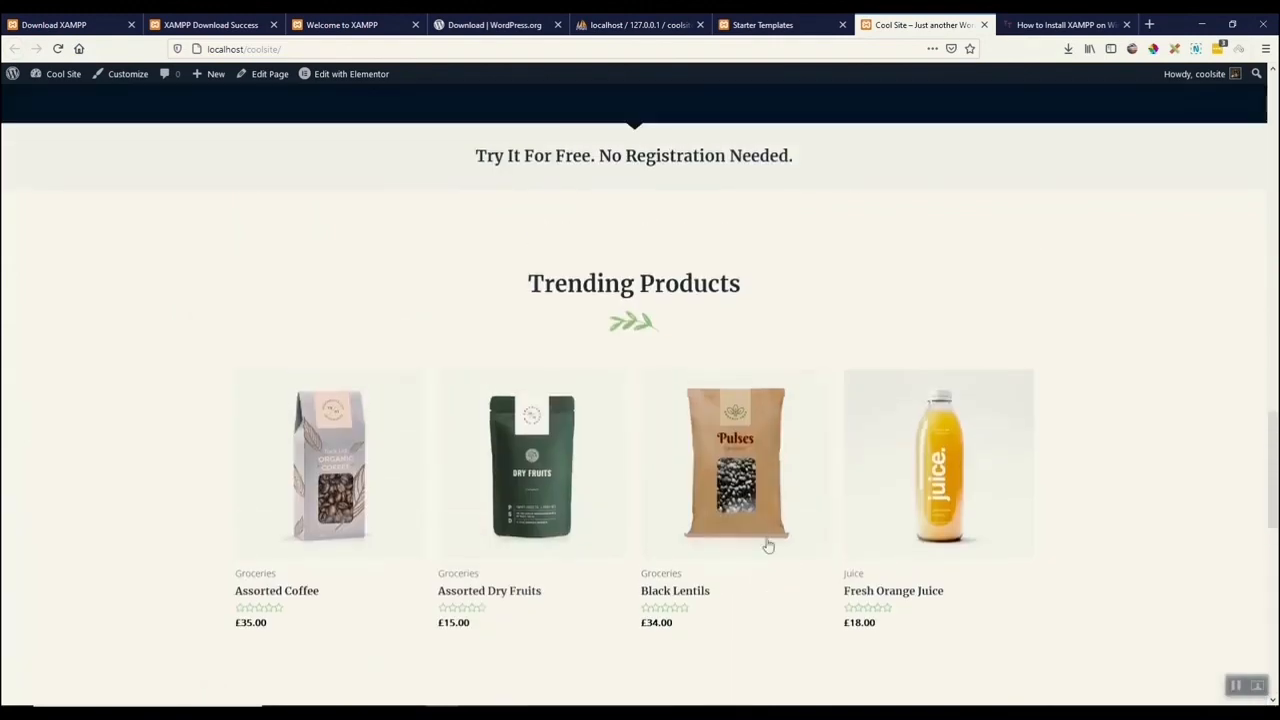
scroll(767, 545, up, 1)
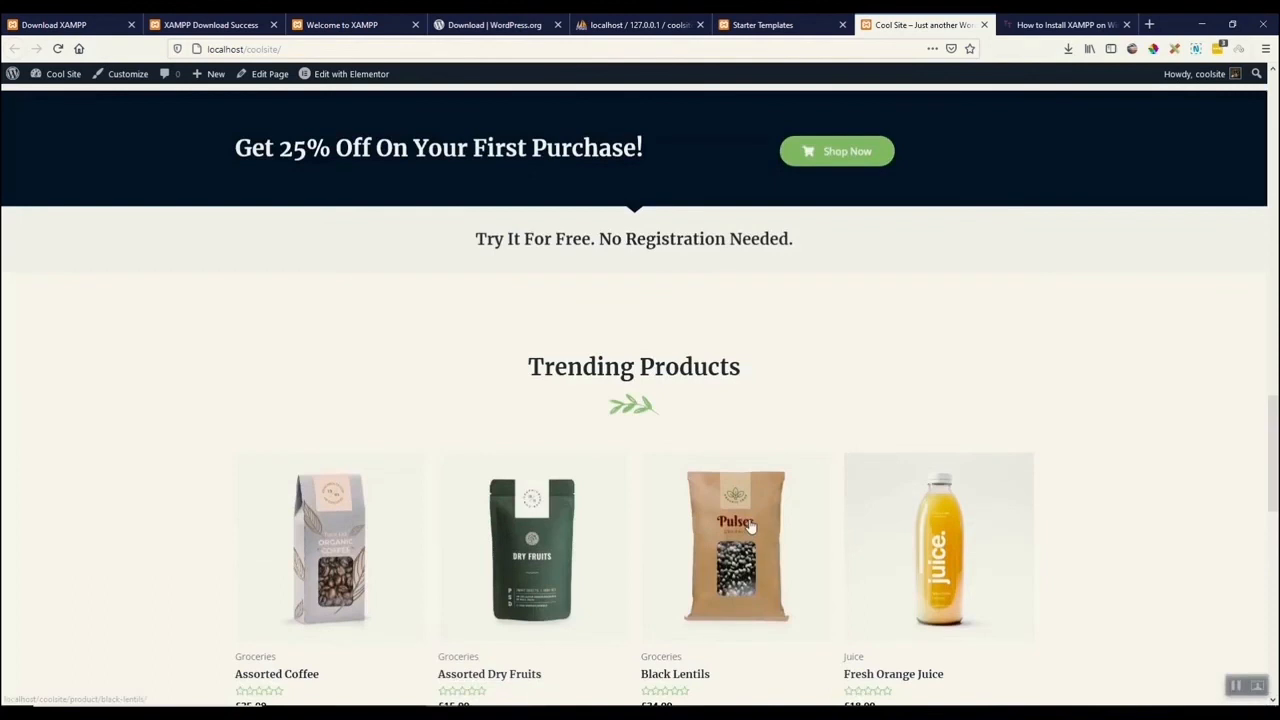
scroll(753, 510, up, 3)
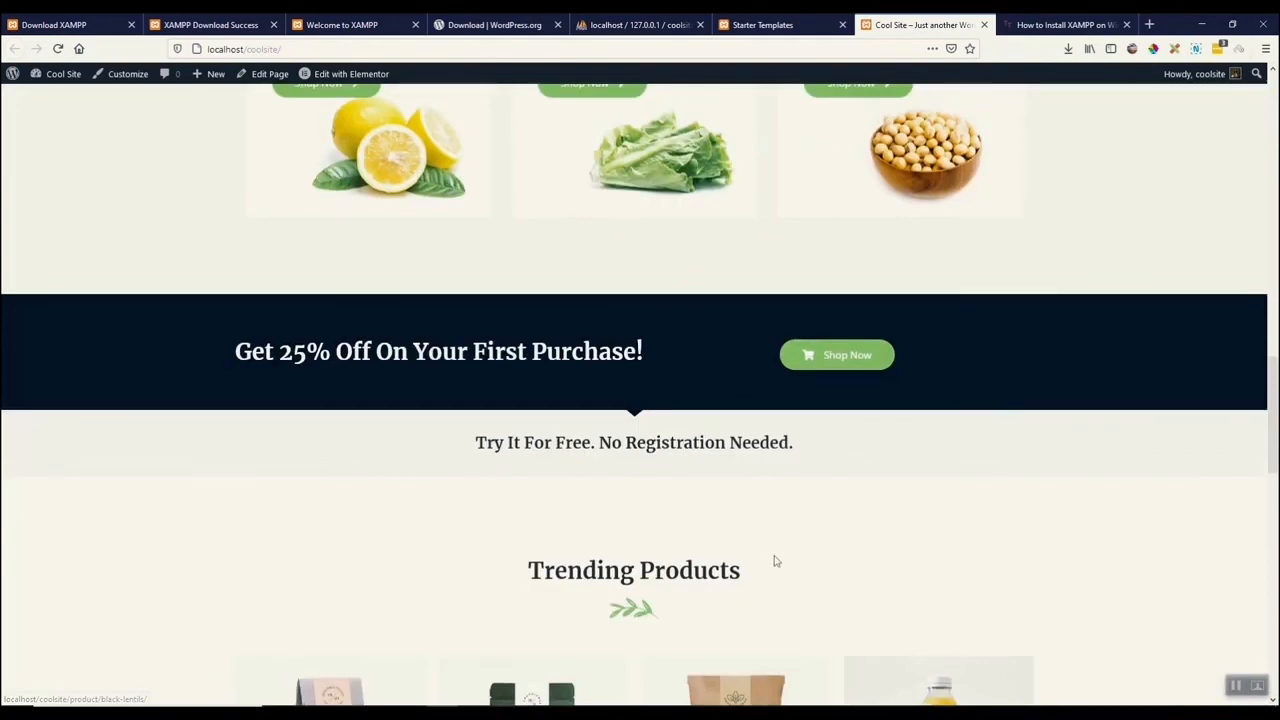
scroll(777, 561, up, 1)
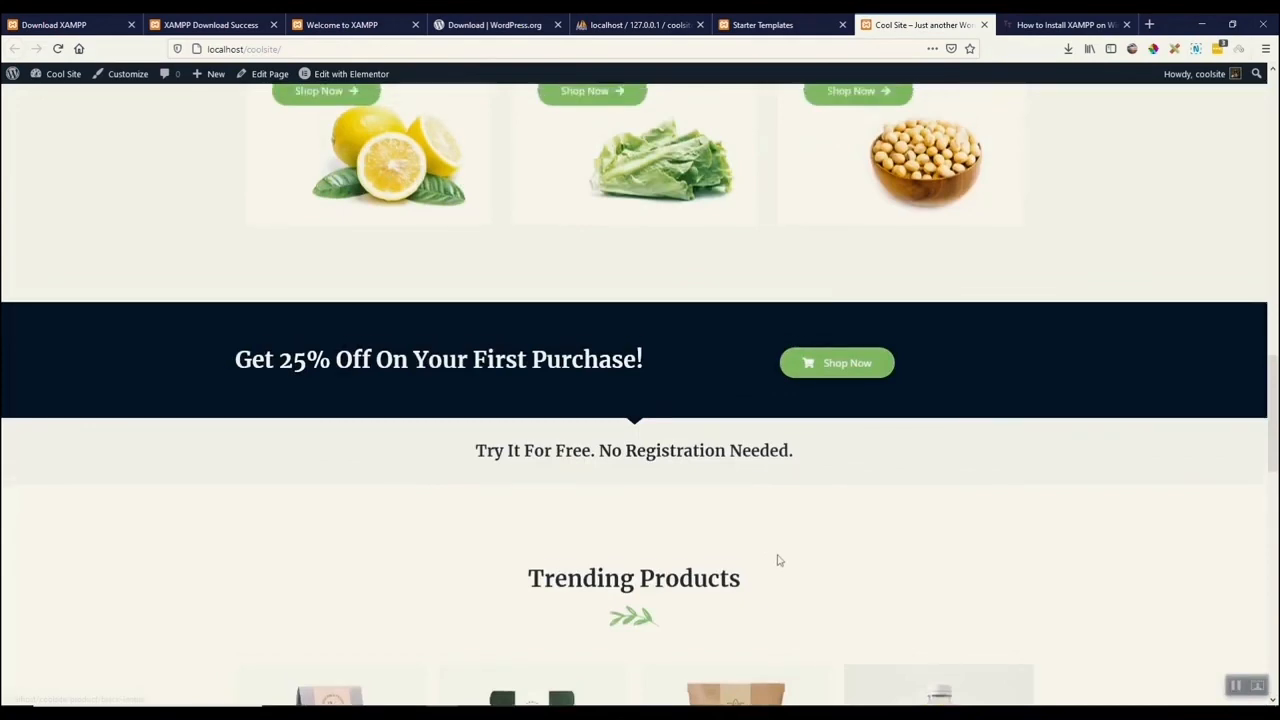
scroll(777, 561, up, 4)
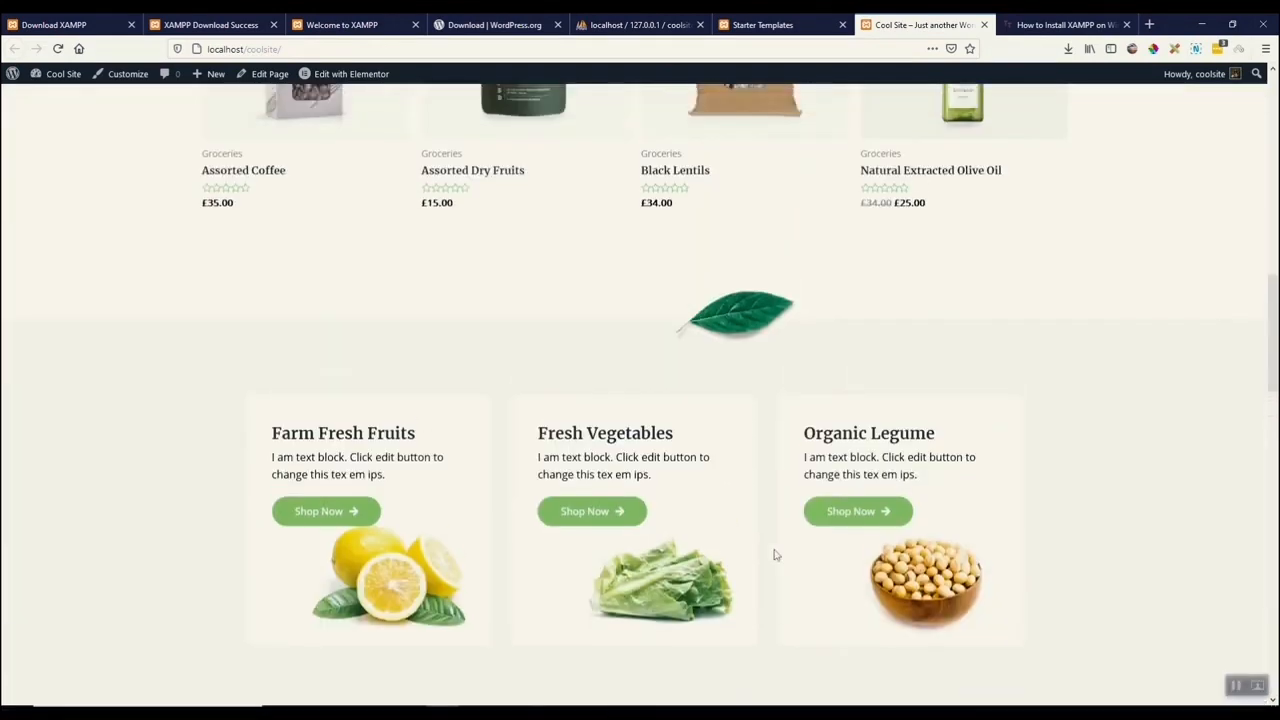
scroll(777, 555, up, 1)
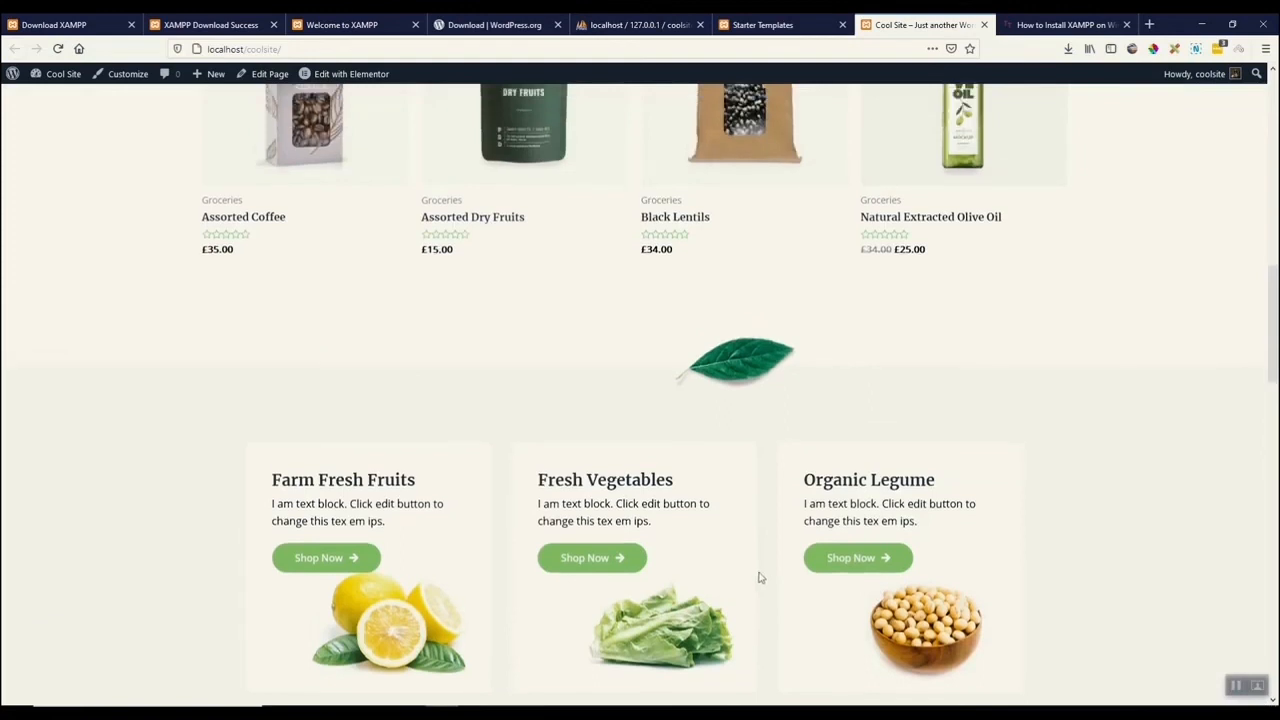
scroll(760, 576, up, 1)
scroll(760, 576, up, 3)
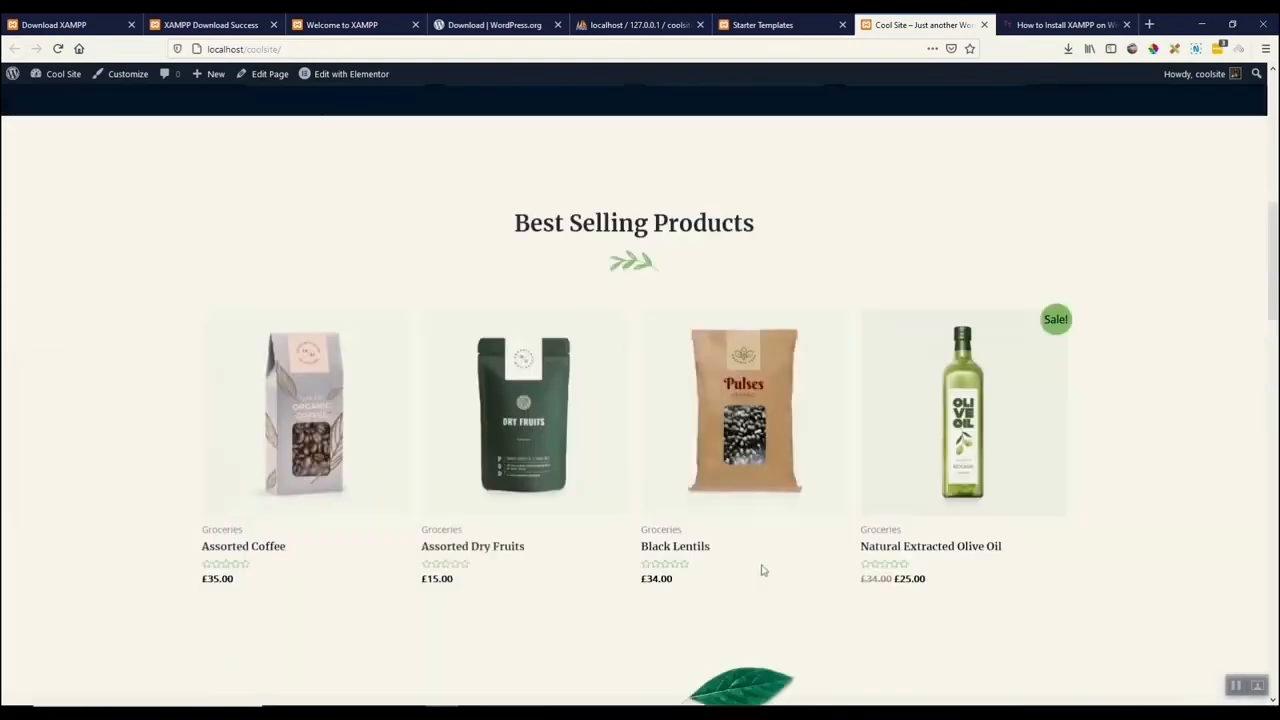
scroll(760, 570, up, 1)
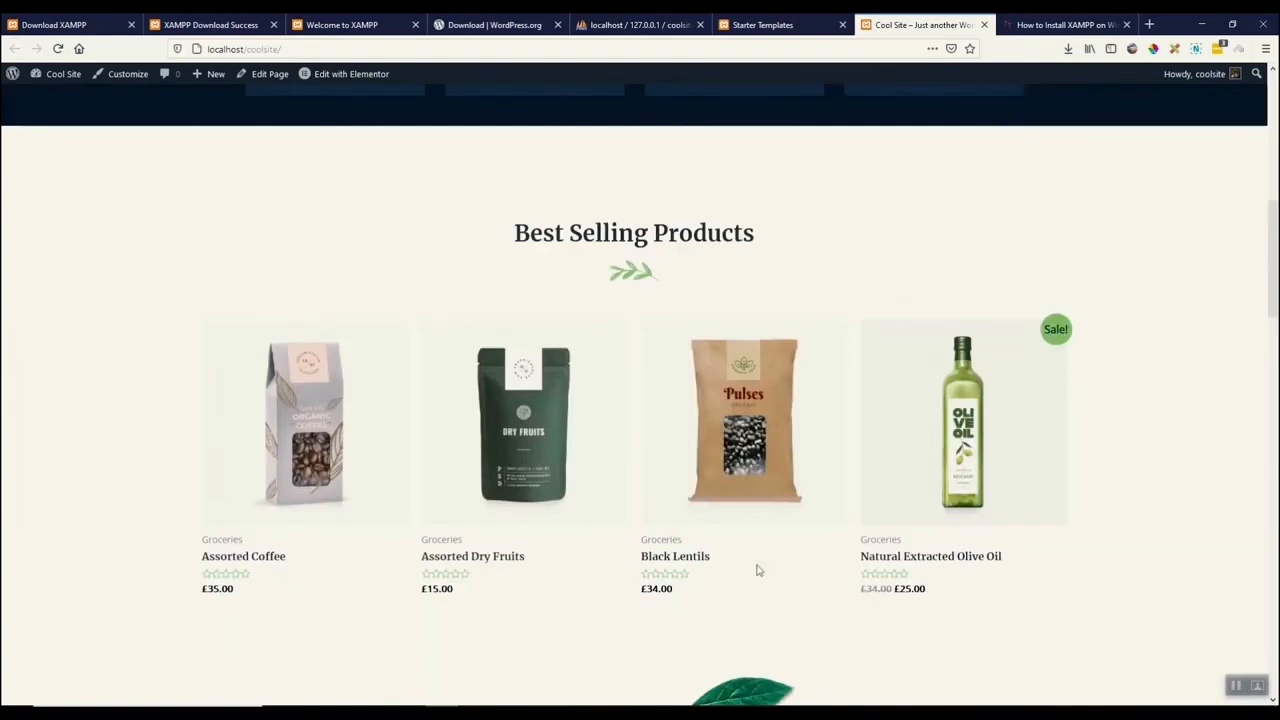
scroll(760, 570, up, 1)
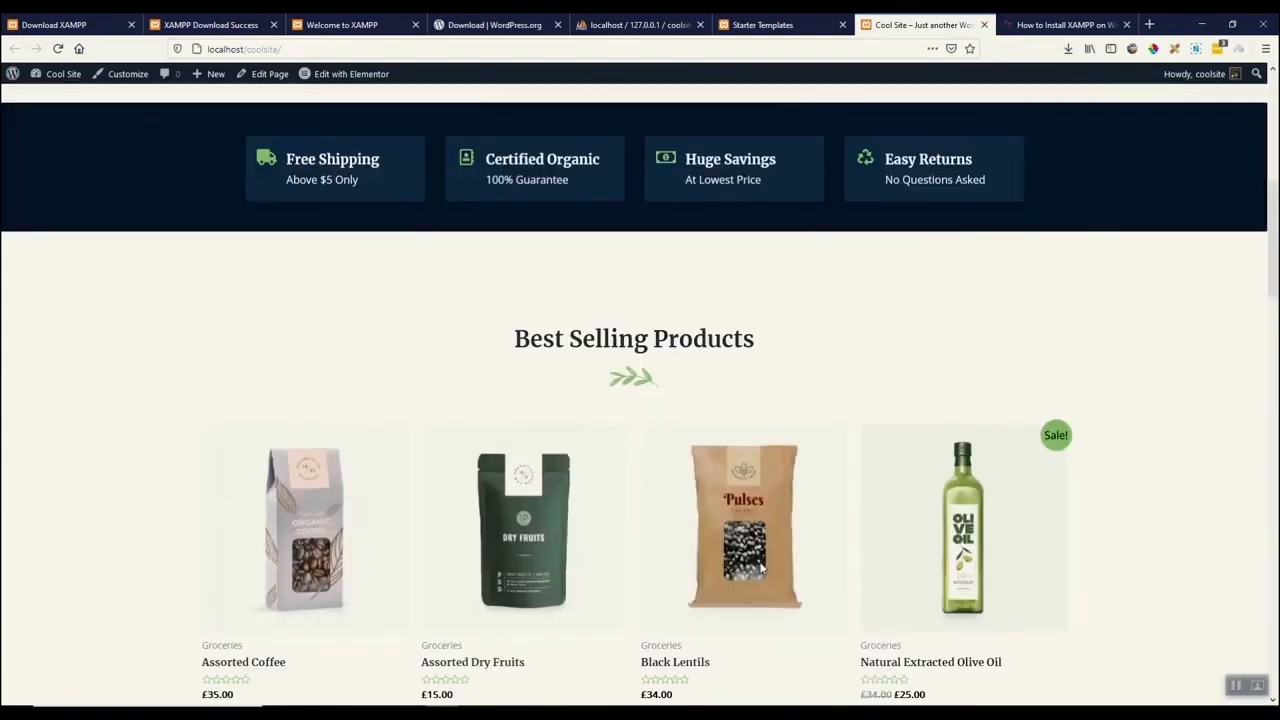
scroll(760, 568, up, 3)
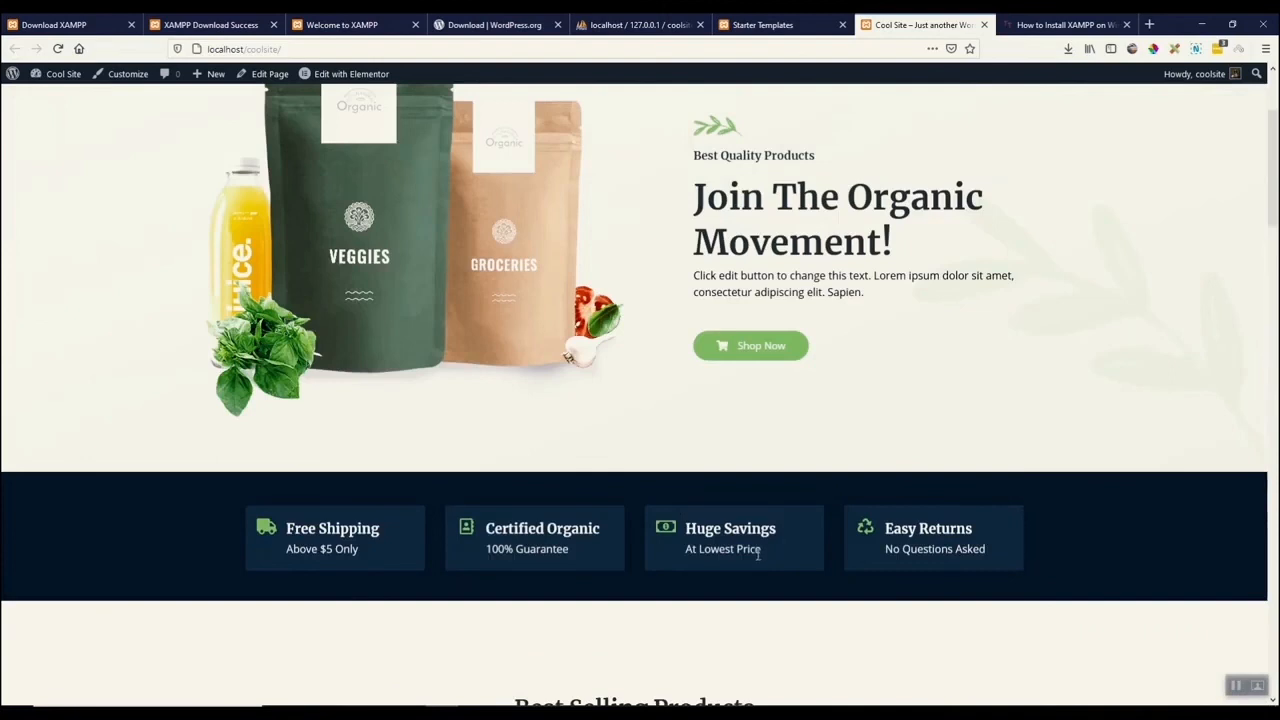
scroll(758, 555, up, 1)
scroll(758, 563, up, 2)
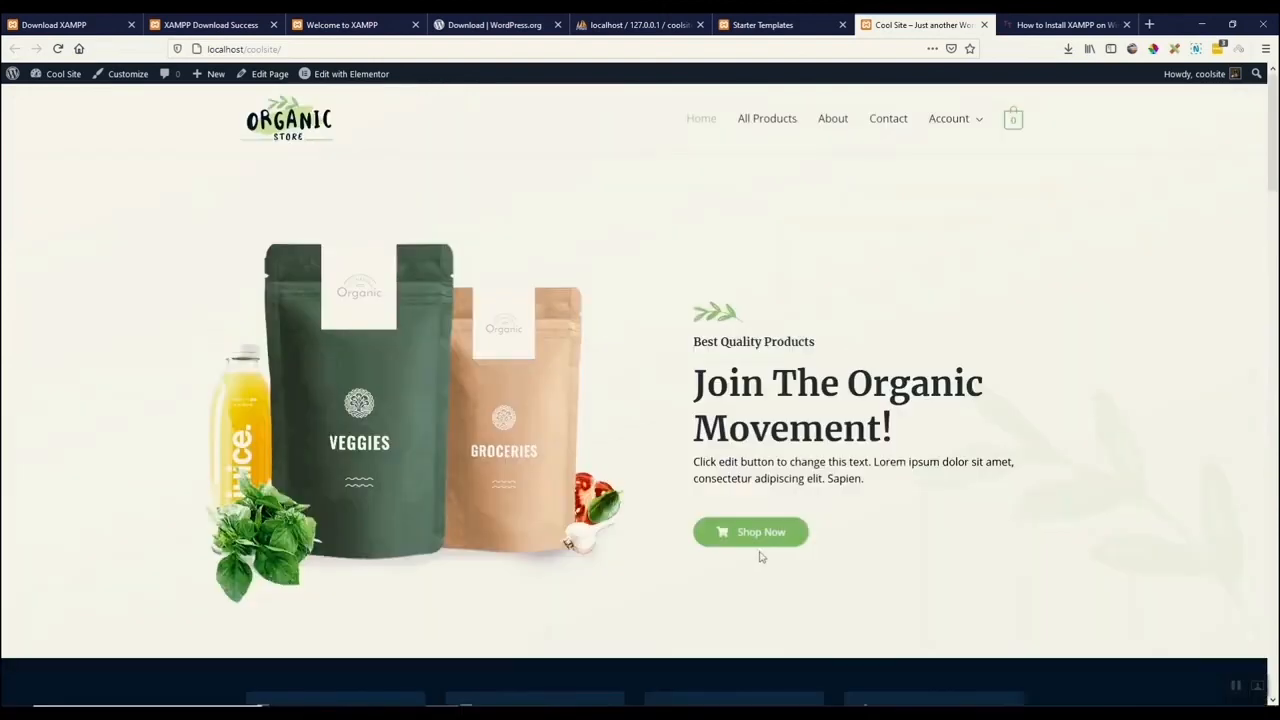